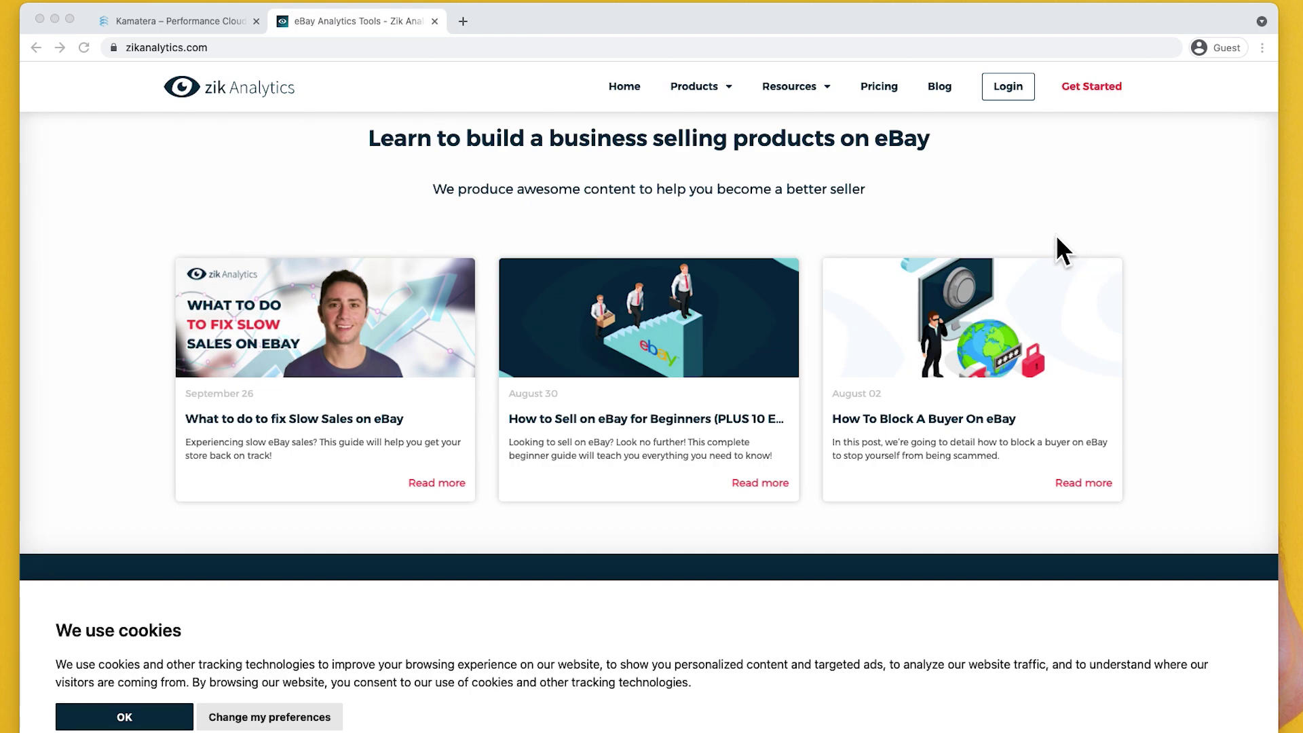
- Close the Zik Analytics browser tab
{"action": "scroll", "coordinate": [1056, 238], "scroll_direction": "up", "scroll_amount": 15}
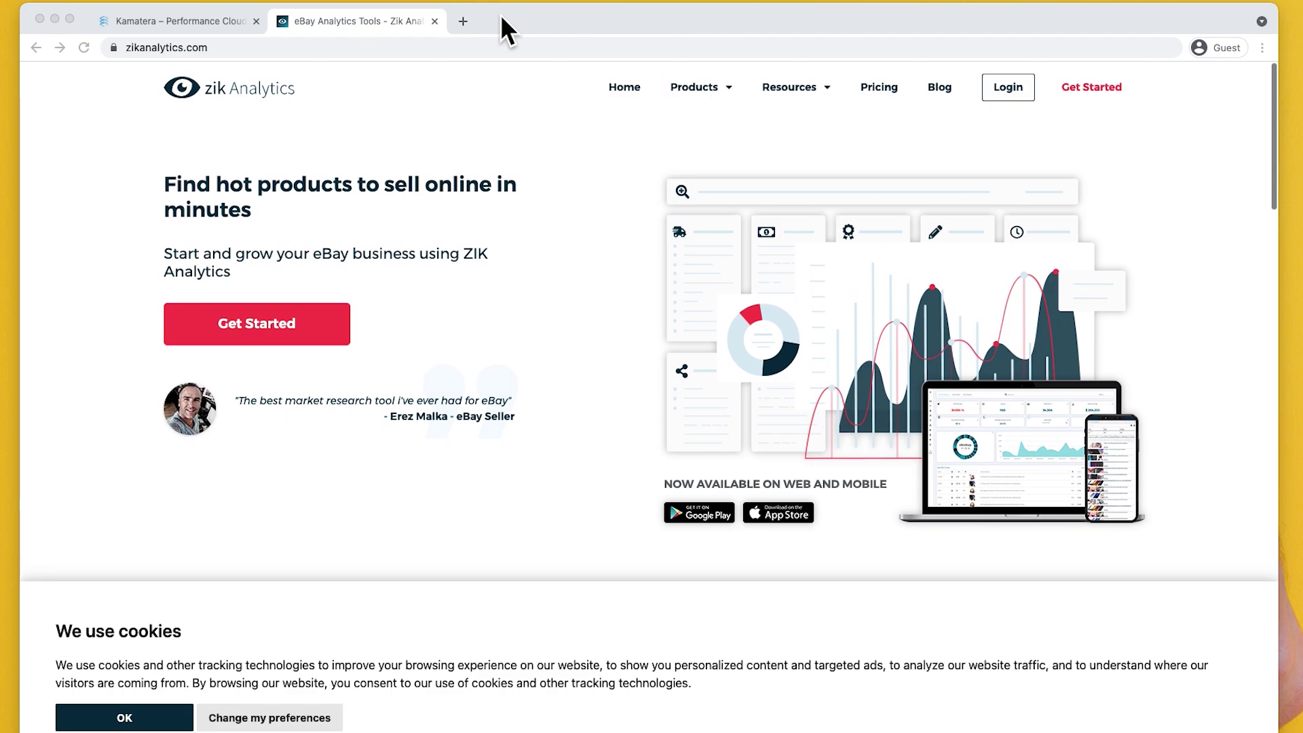
{"action": "left_click", "coordinate": [500, 14]}
{"action": "key", "text": "super+w"}
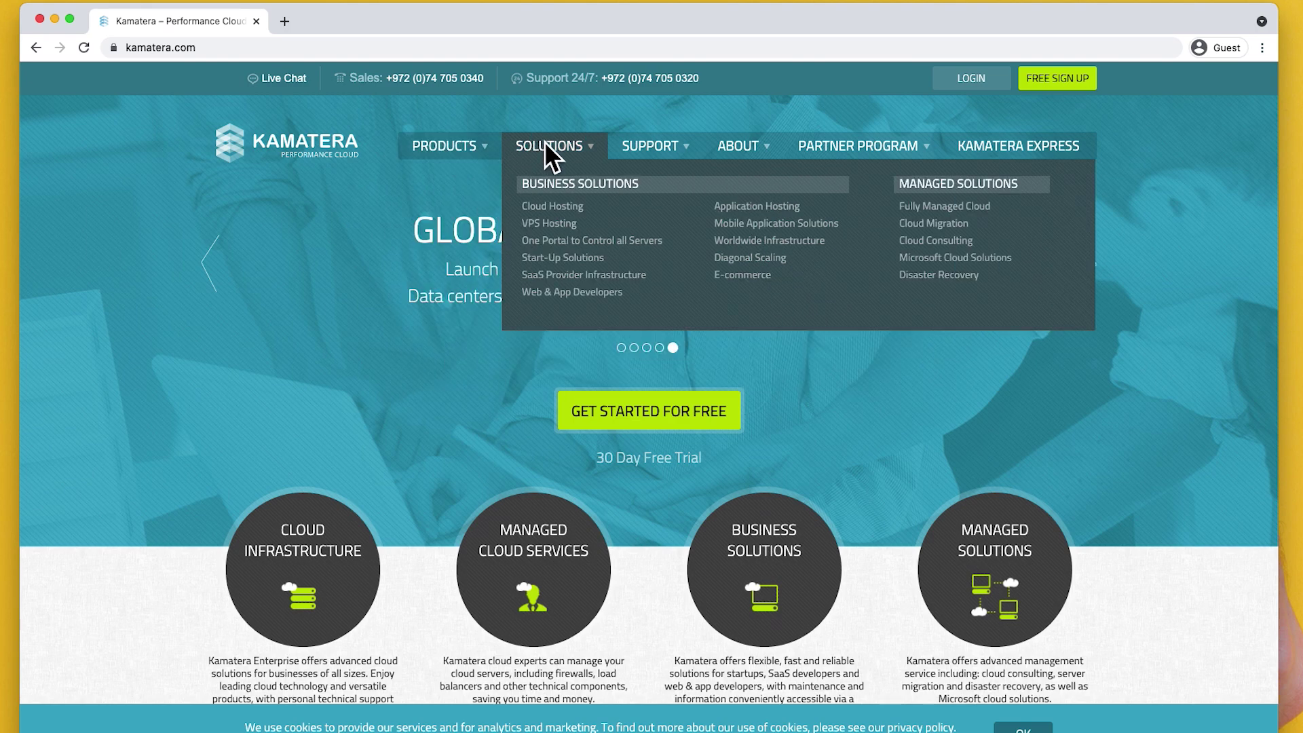
- Sign up for a free Kamatera account with an email address and password
{"action": "mouse_move", "coordinate": [655, 136]}
{"action": "mouse_move", "coordinate": [539, 139]}
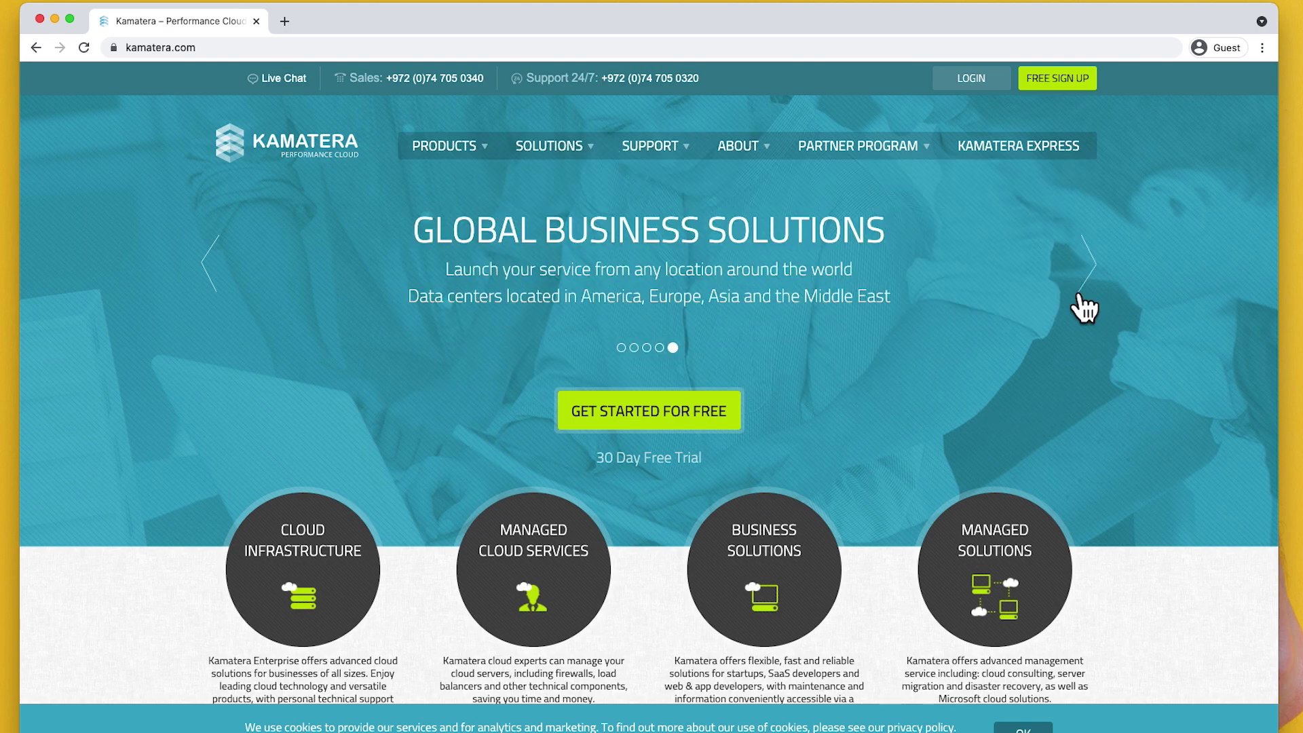
{"action": "left_click", "coordinate": [1071, 82]}
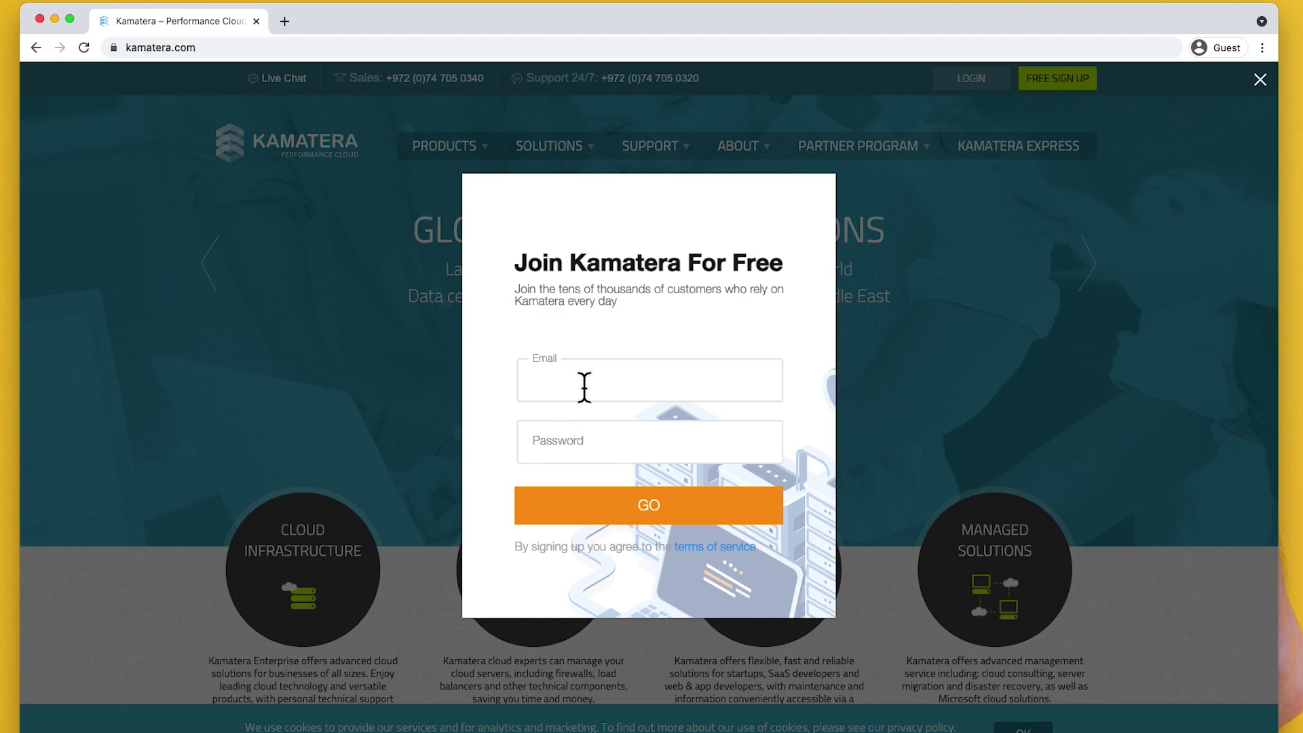
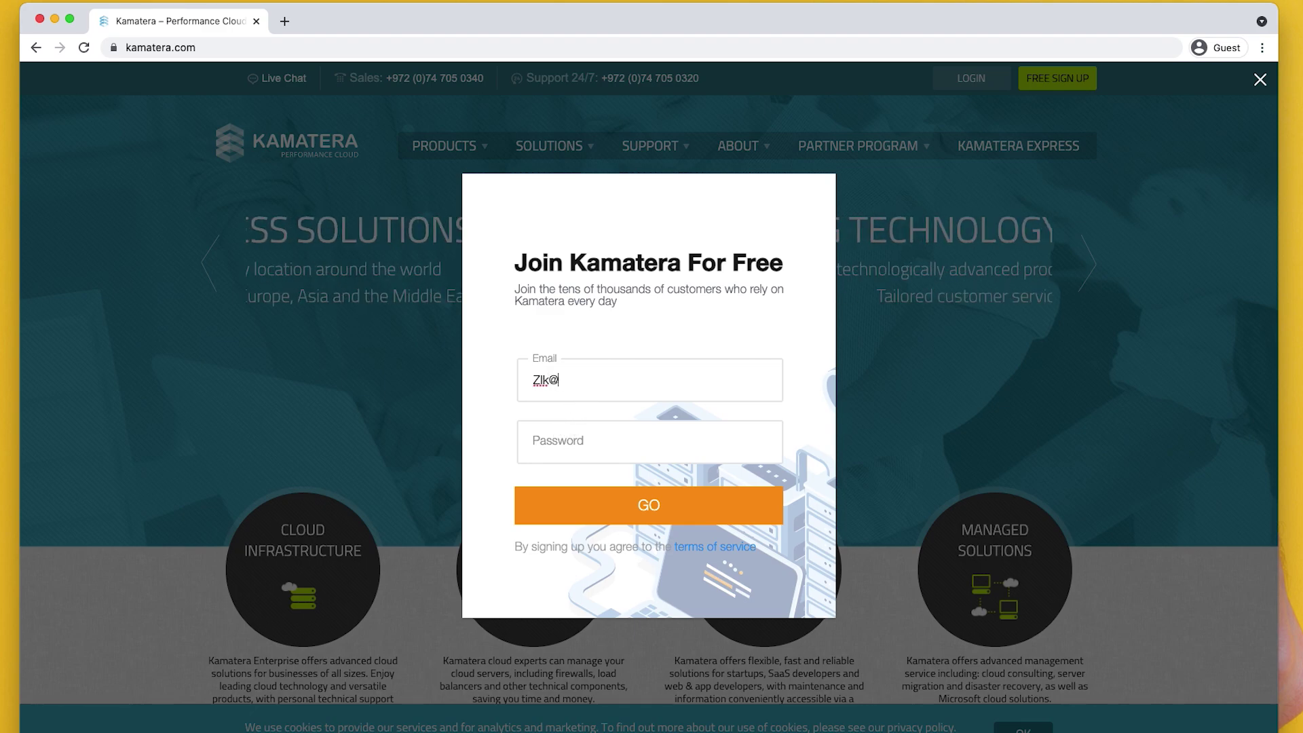
{"action": "key", "text": "Tab"}
{"action": "type", "text": "••••••••••••••"}
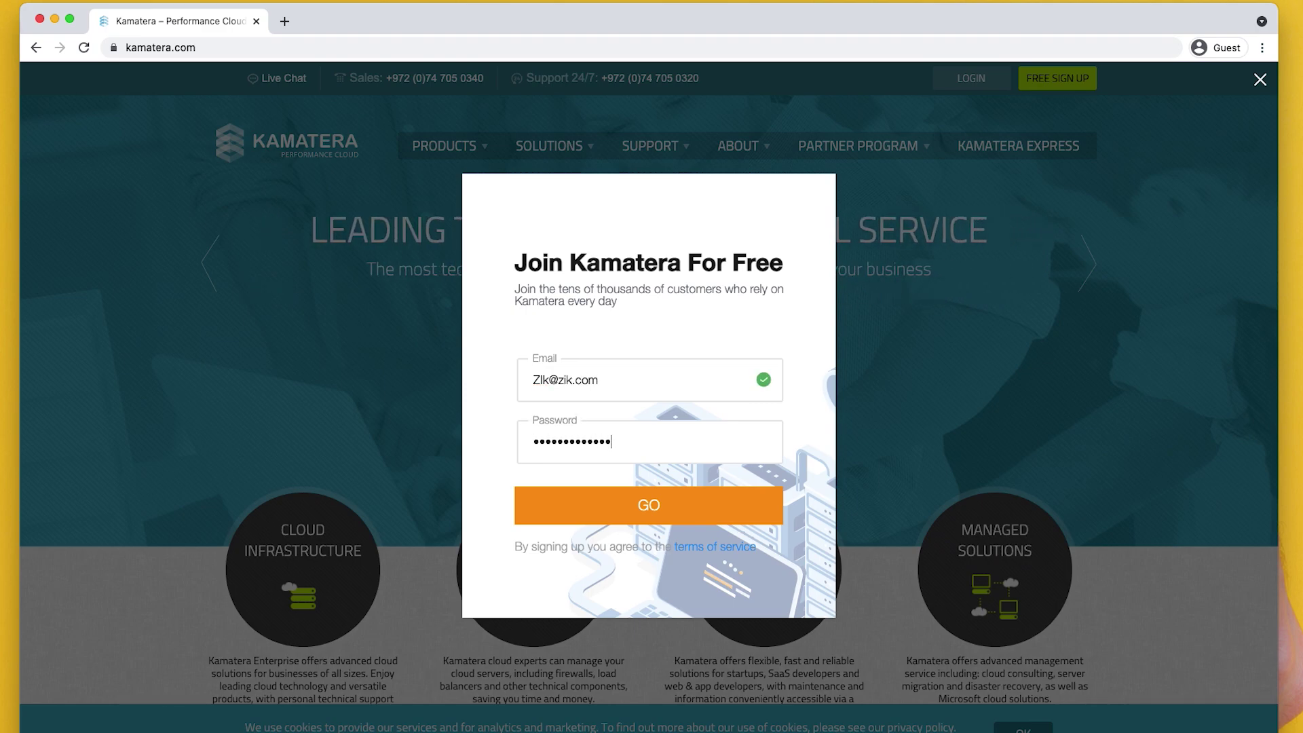
{"action": "type", "text": "••••"}
{"action": "left_click", "coordinate": [592, 503]}
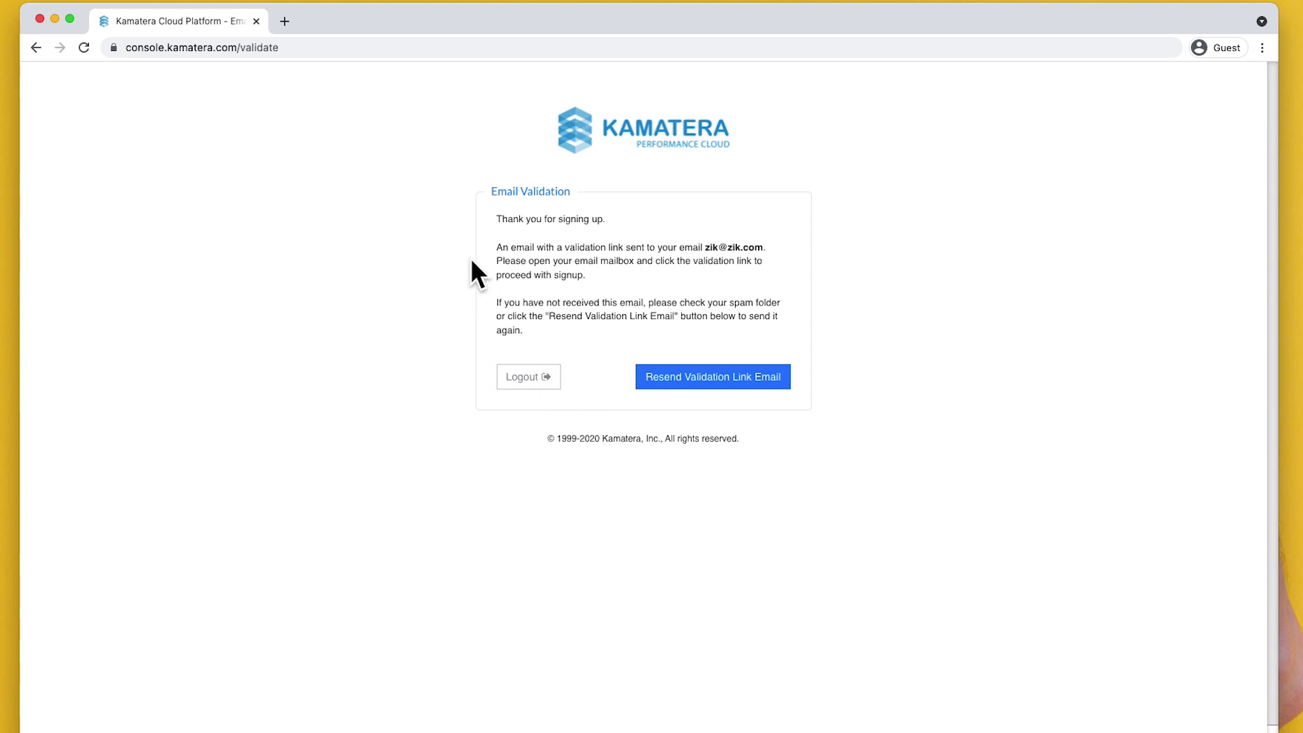
- Scroll My Dashboard's billing overview showing the 233.10 USD total for 09/2021
{"action": "scroll", "coordinate": [377, 171], "scroll_direction": "down", "scroll_amount": 1}
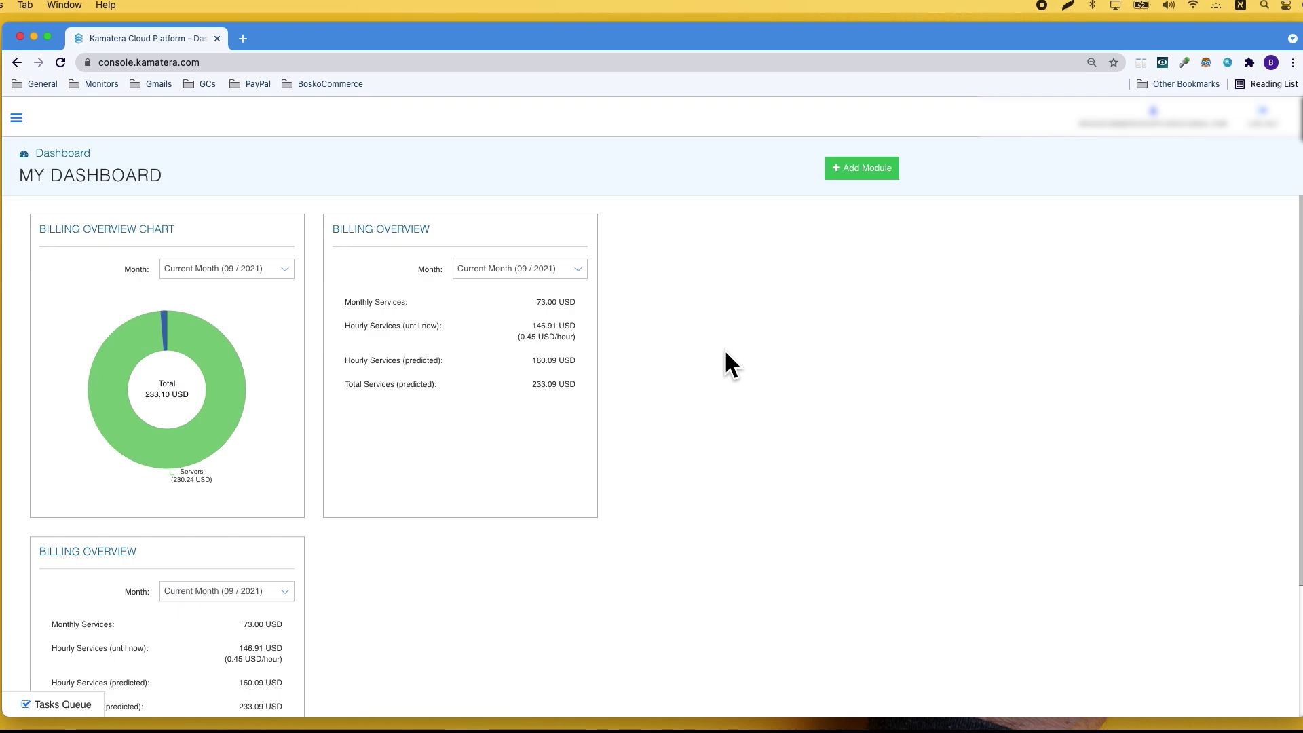
- Open the My Cloud Servers list, collapse the sidebar, and start creating a new server
{"action": "left_click", "coordinate": [15, 120]}
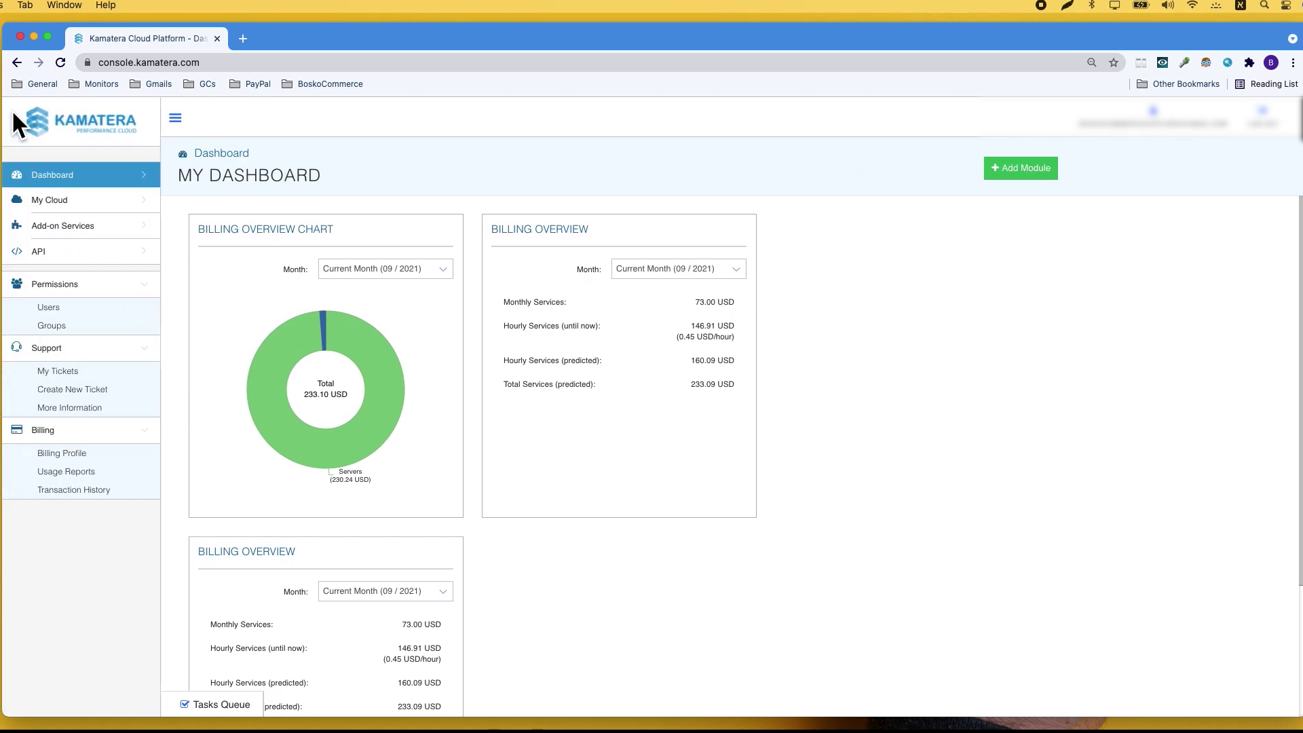
{"action": "left_click", "coordinate": [116, 207]}
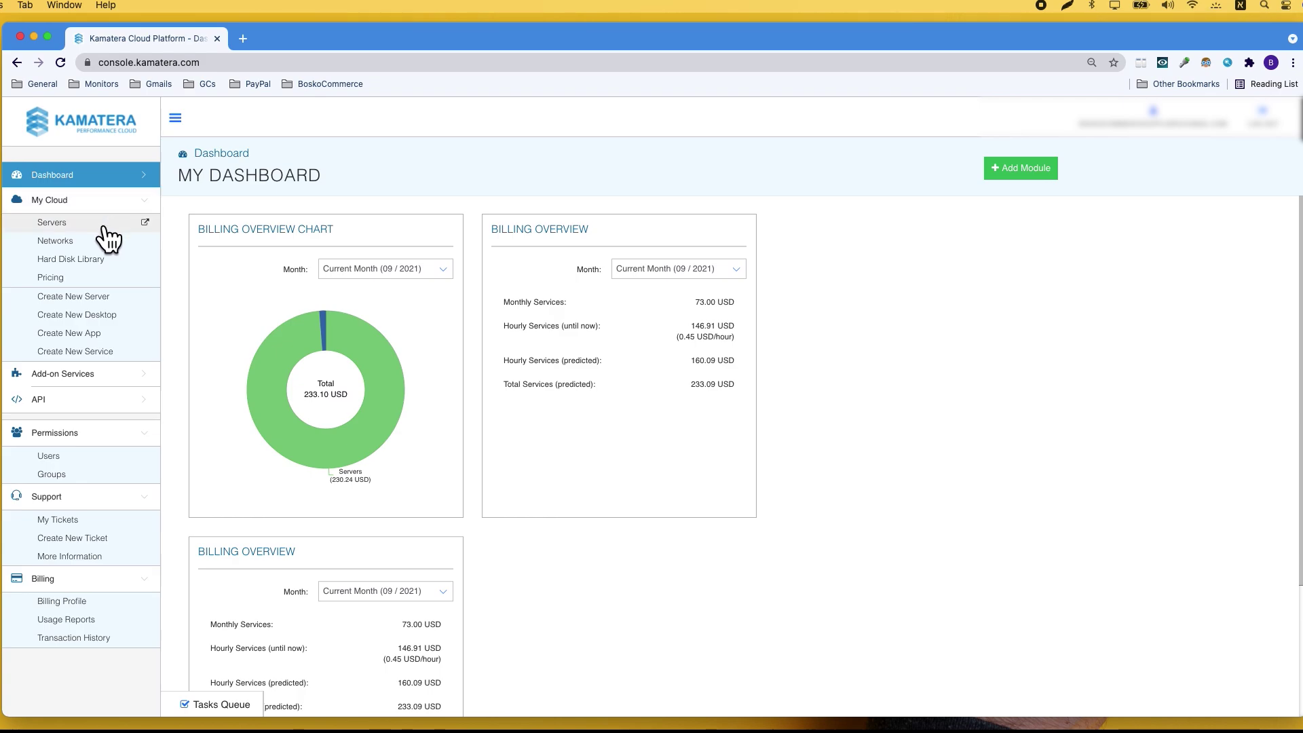
{"action": "left_click", "coordinate": [105, 239]}
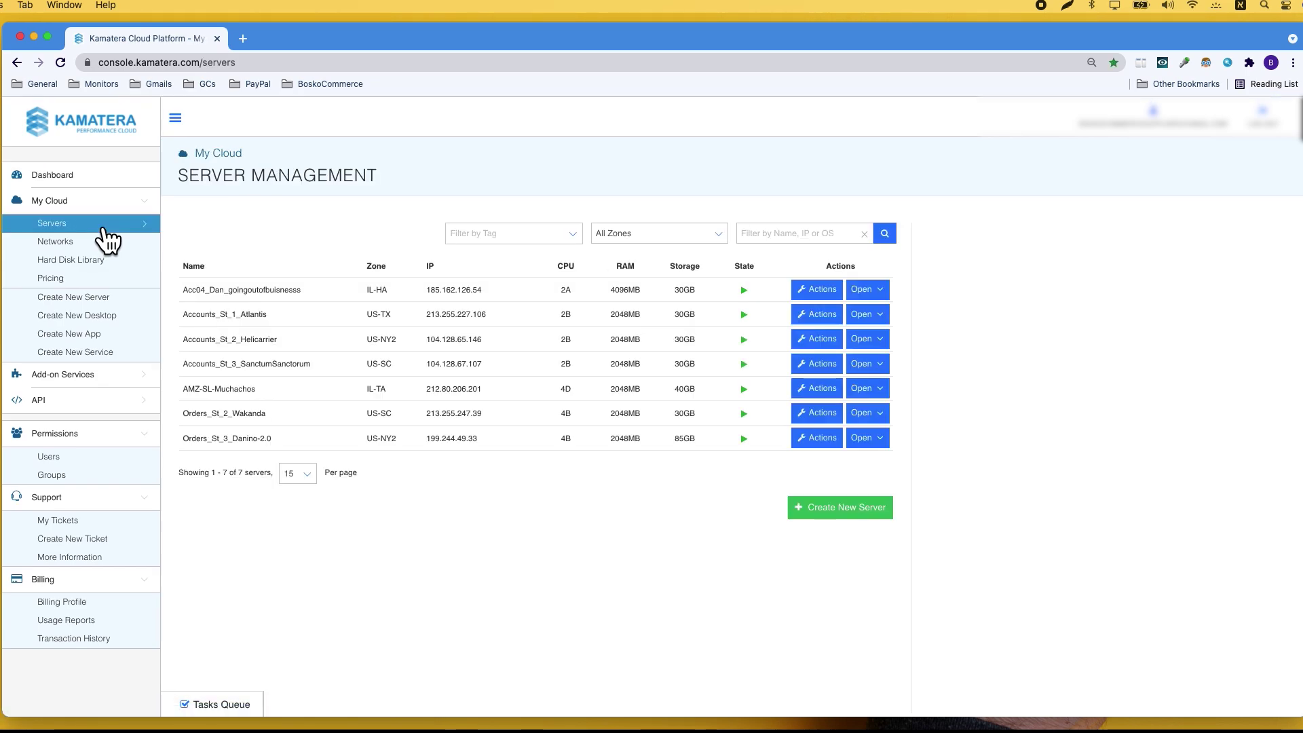
{"action": "left_click", "coordinate": [174, 119]}
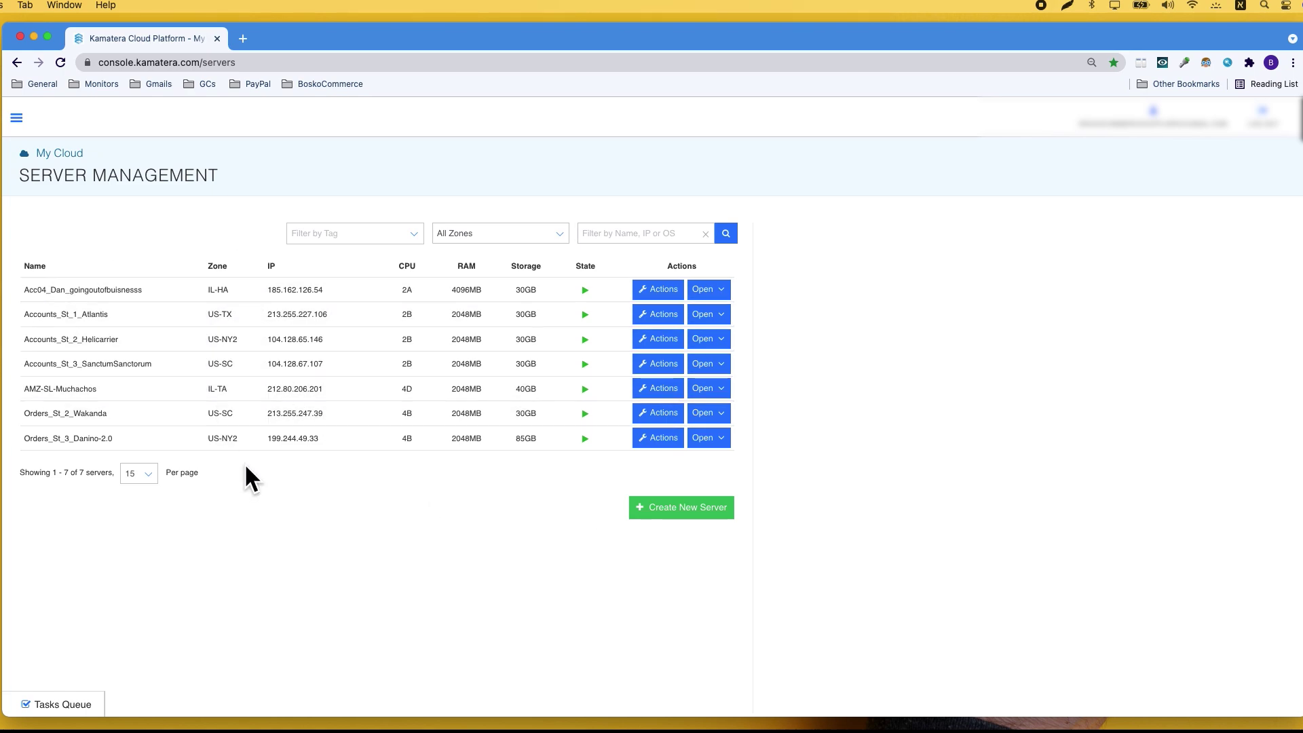
{"action": "left_click", "coordinate": [703, 517]}
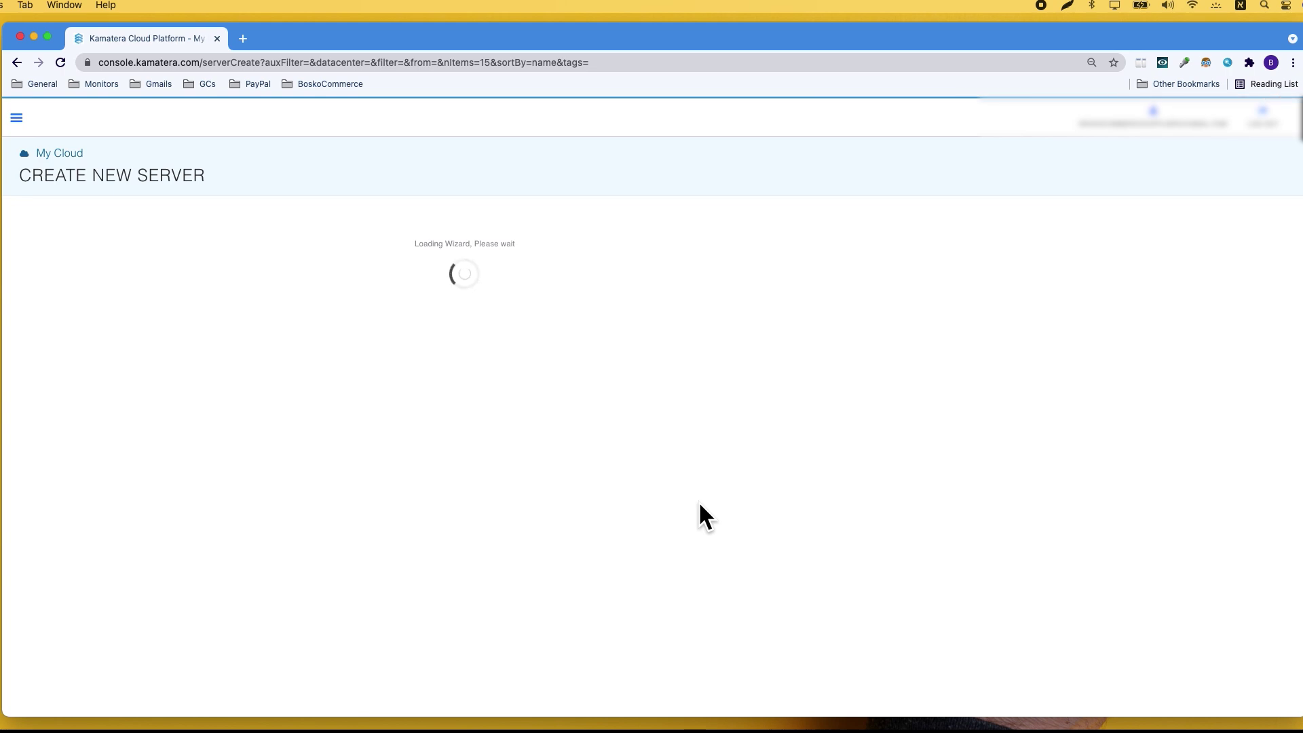
- Compare the North America, Europe and Middle East zone tabs, returning to North America
{"action": "scroll", "coordinate": [696, 504], "scroll_direction": "down", "scroll_amount": 3}
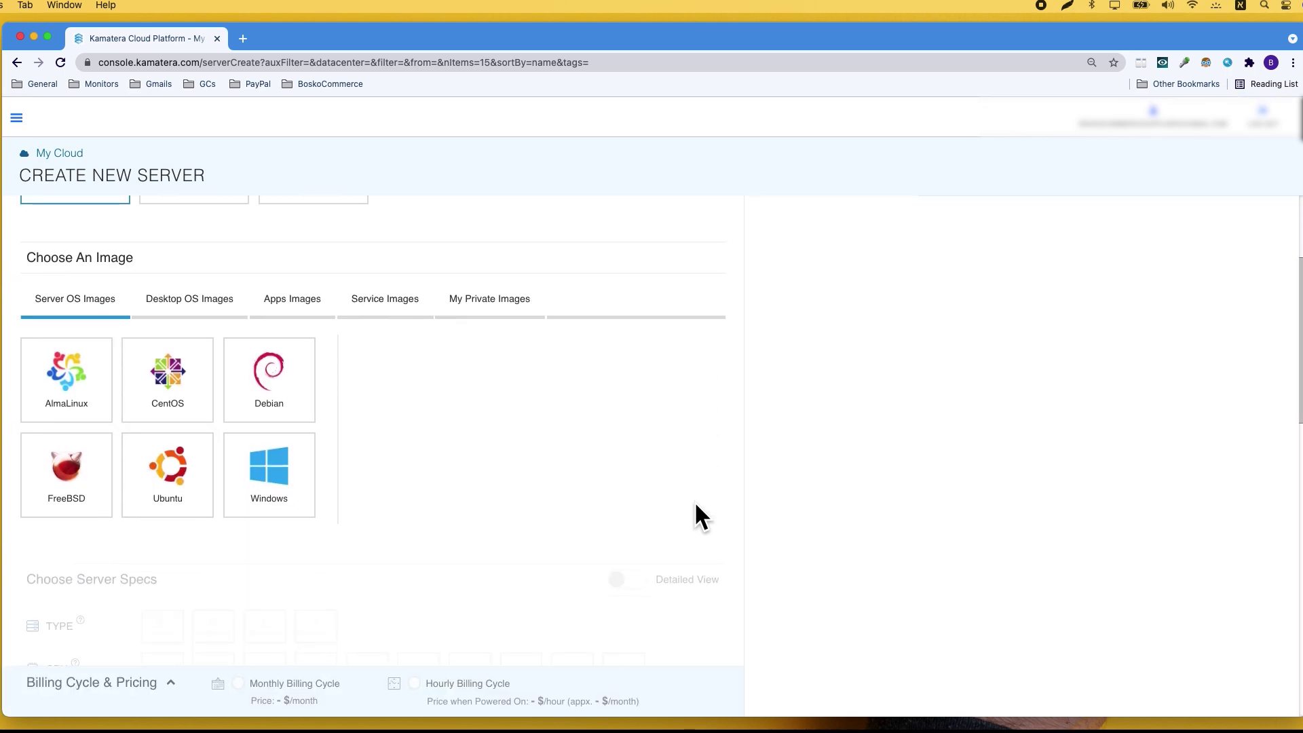
{"action": "scroll", "coordinate": [694, 501], "scroll_direction": "up", "scroll_amount": 3}
{"action": "scroll", "coordinate": [695, 501], "scroll_direction": "down", "scroll_amount": 2}
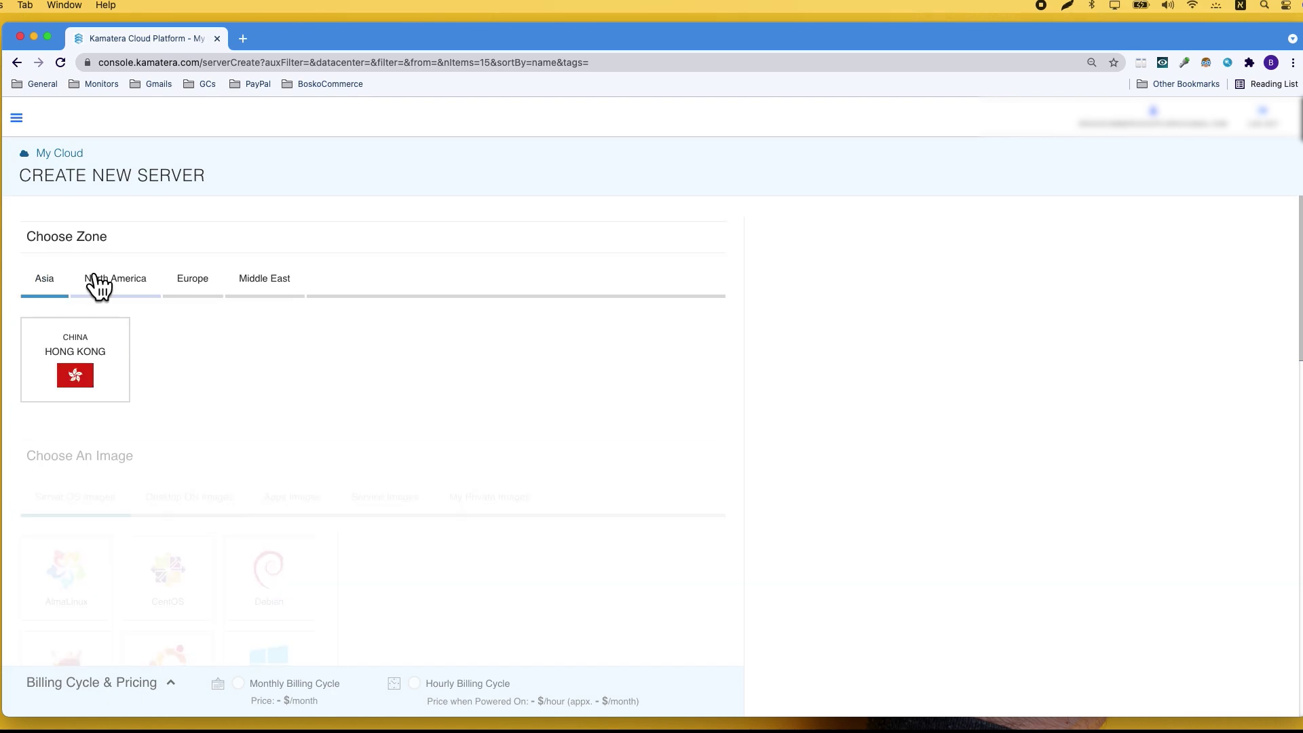
{"action": "left_click", "coordinate": [96, 277]}
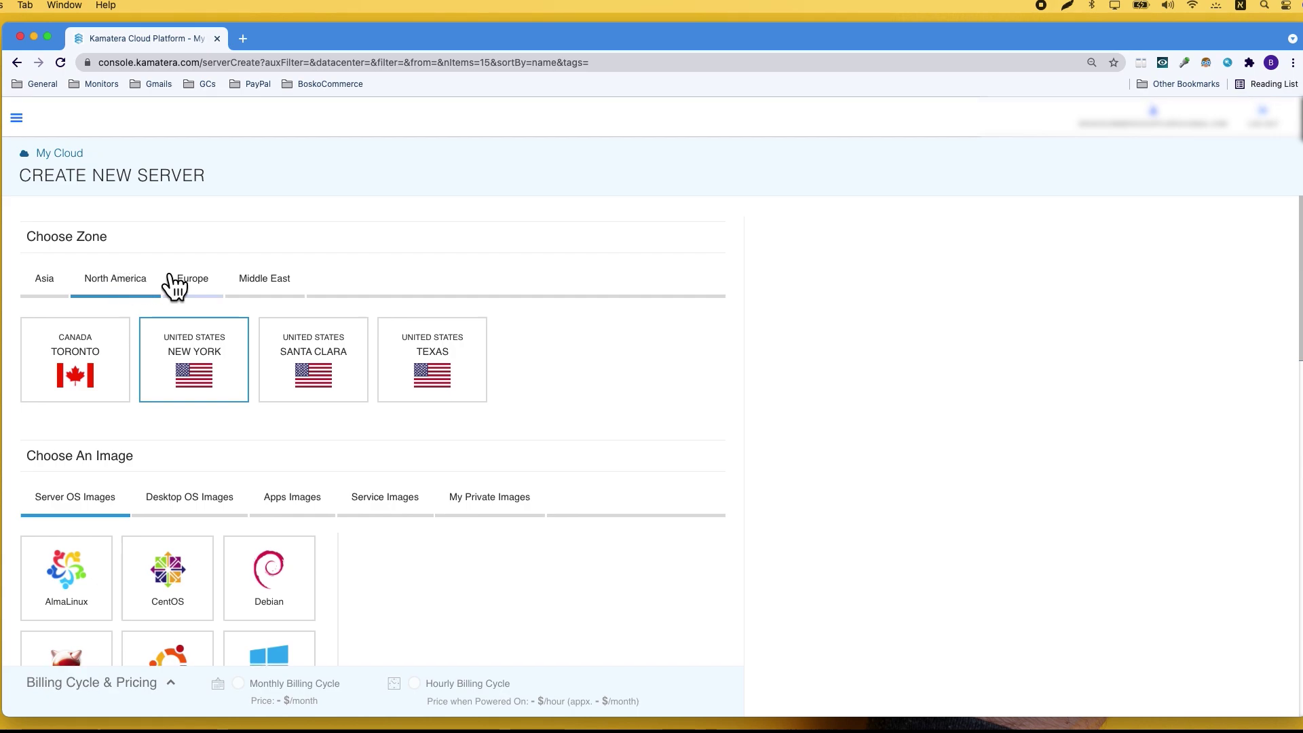
{"action": "left_click", "coordinate": [190, 275]}
{"action": "left_click", "coordinate": [267, 277]}
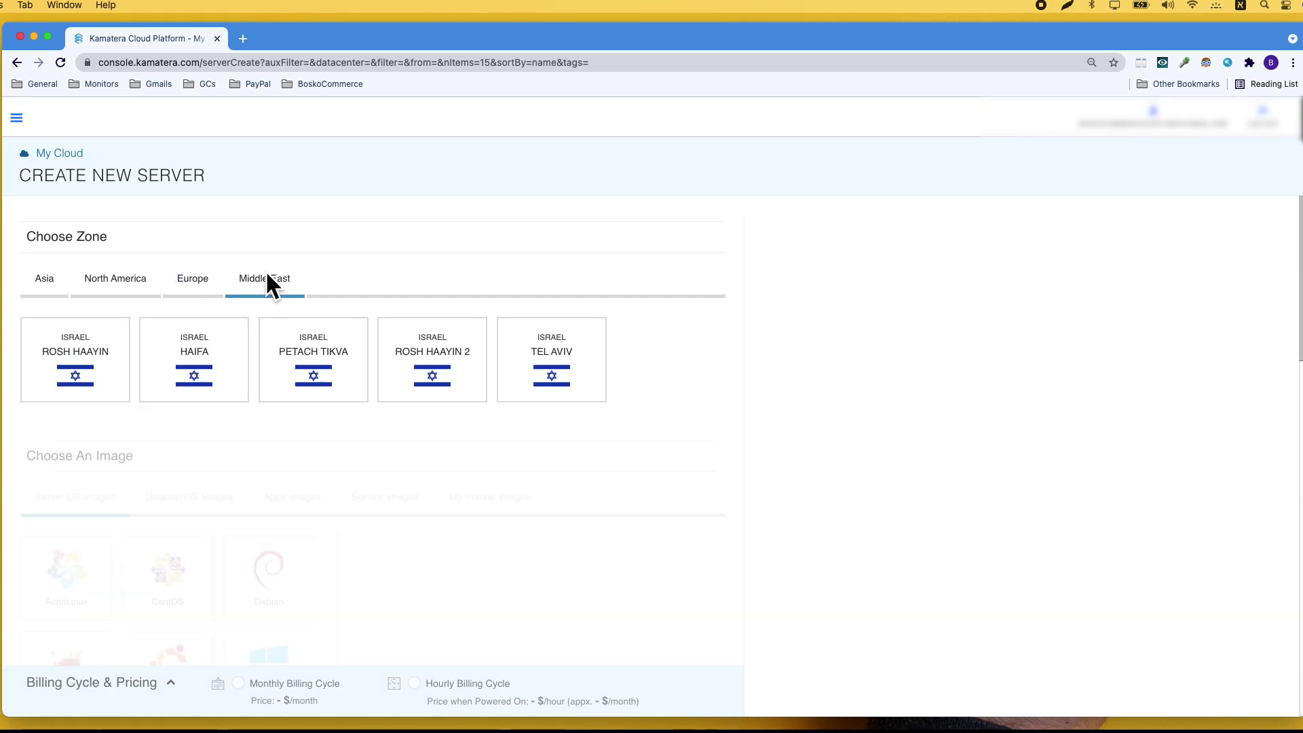
{"action": "left_click", "coordinate": [112, 285]}
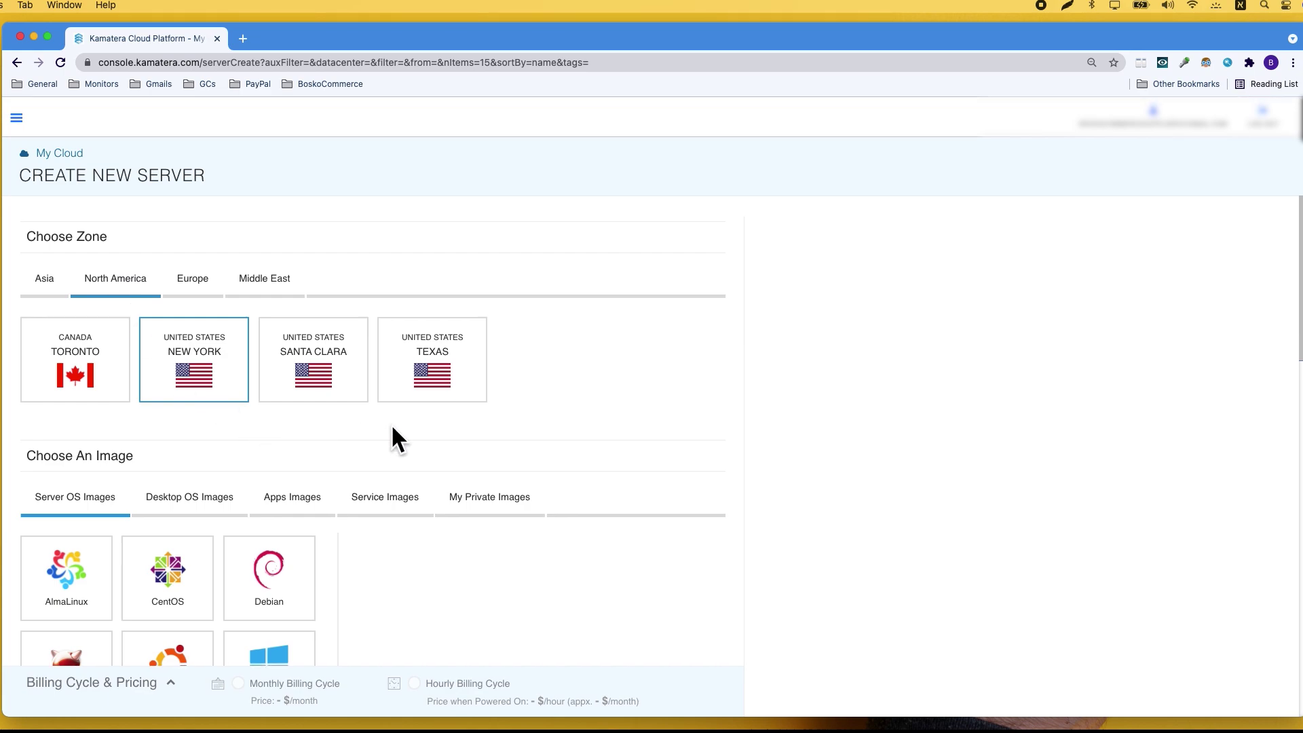
- Pick the New York zone and scroll down to the Choose An Image section
{"action": "left_click", "coordinate": [319, 385]}
{"action": "scroll", "coordinate": [529, 515], "scroll_direction": "down", "scroll_amount": 2}
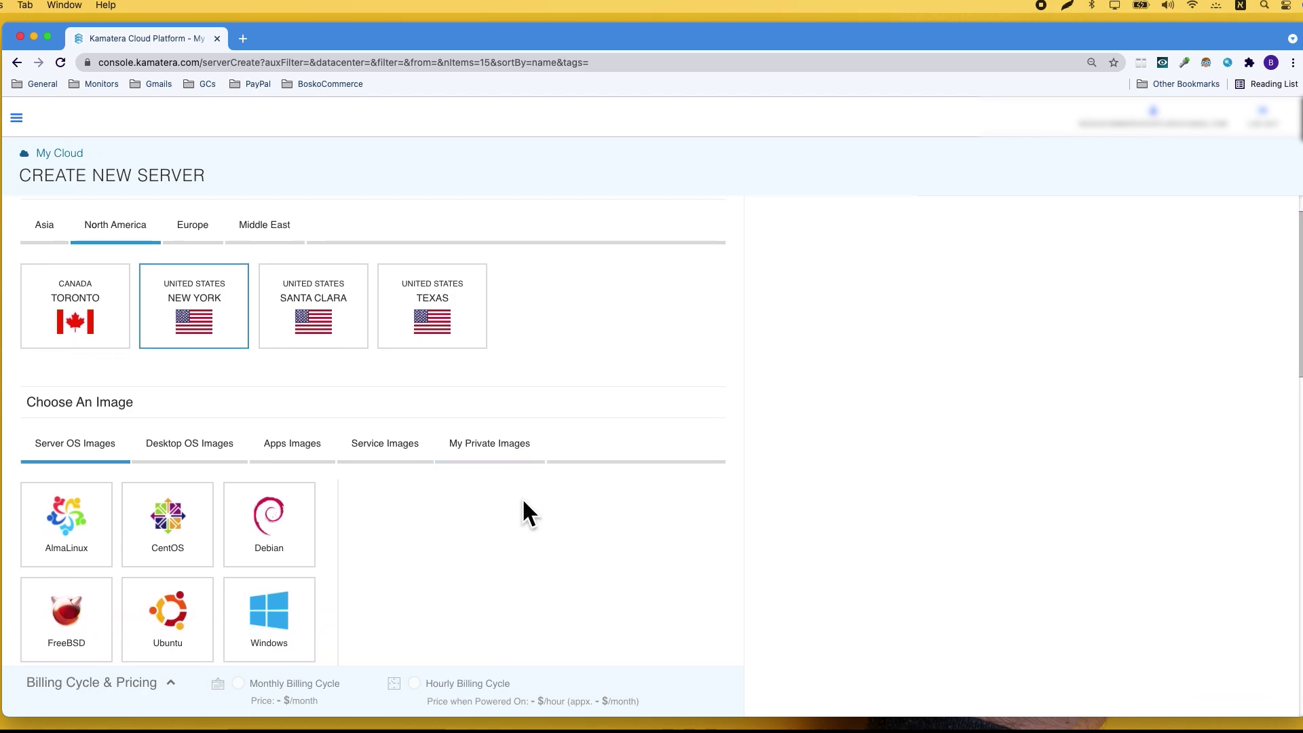
{"action": "scroll", "coordinate": [522, 498], "scroll_direction": "down", "scroll_amount": 3}
{"action": "scroll", "coordinate": [523, 498], "scroll_direction": "down", "scroll_amount": 1}
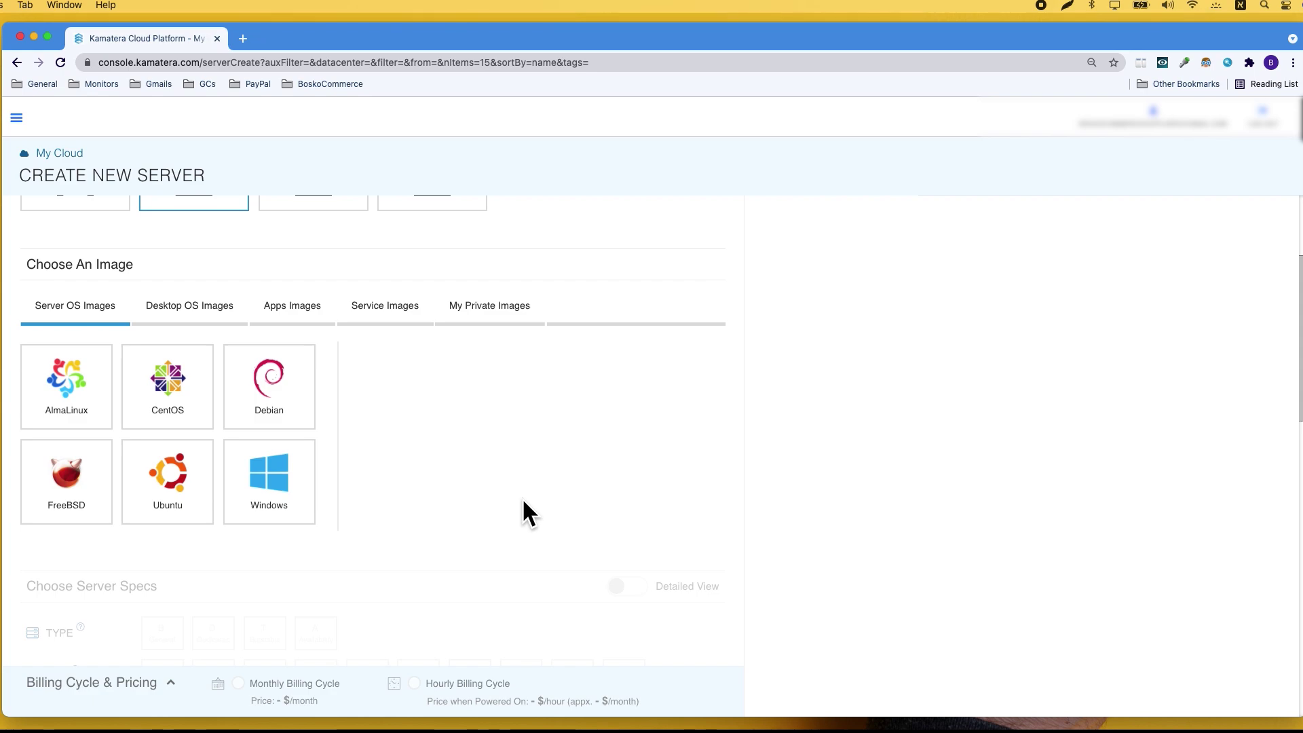
{"action": "scroll", "coordinate": [523, 501], "scroll_direction": "down", "scroll_amount": 1}
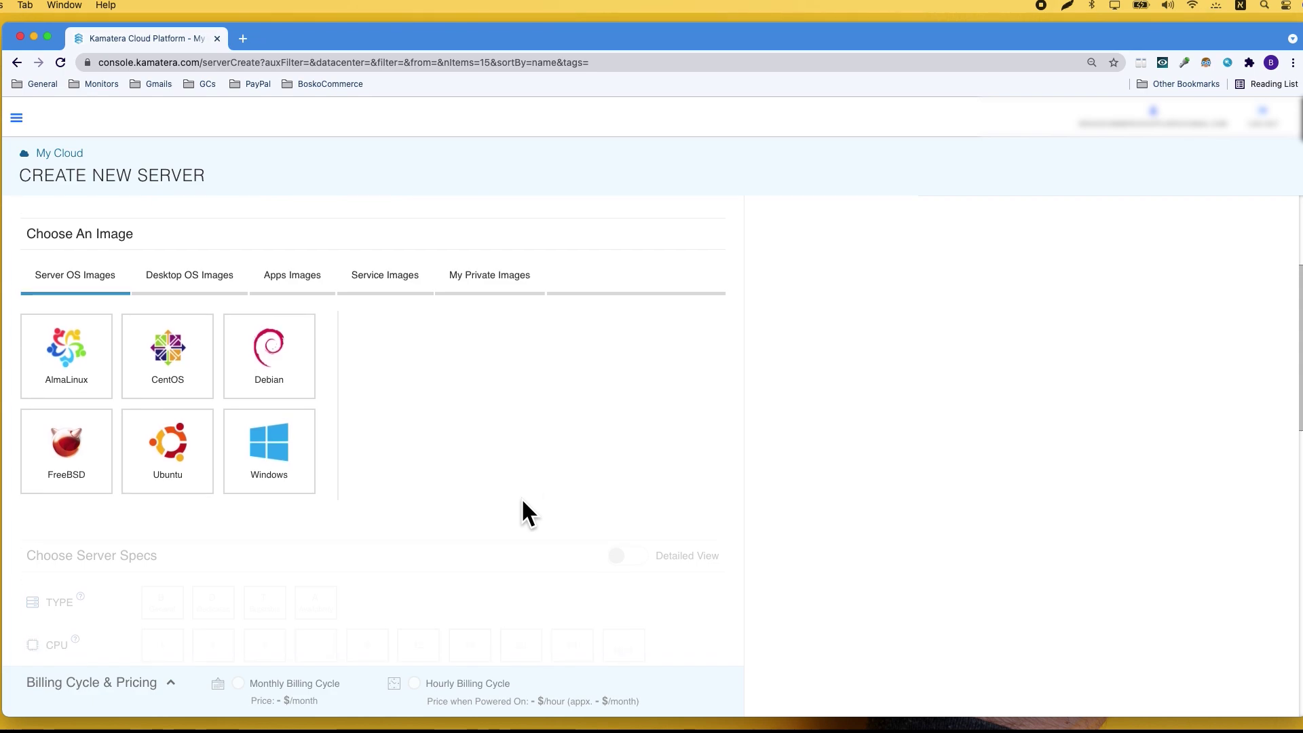
{"action": "left_click", "coordinate": [281, 450]}
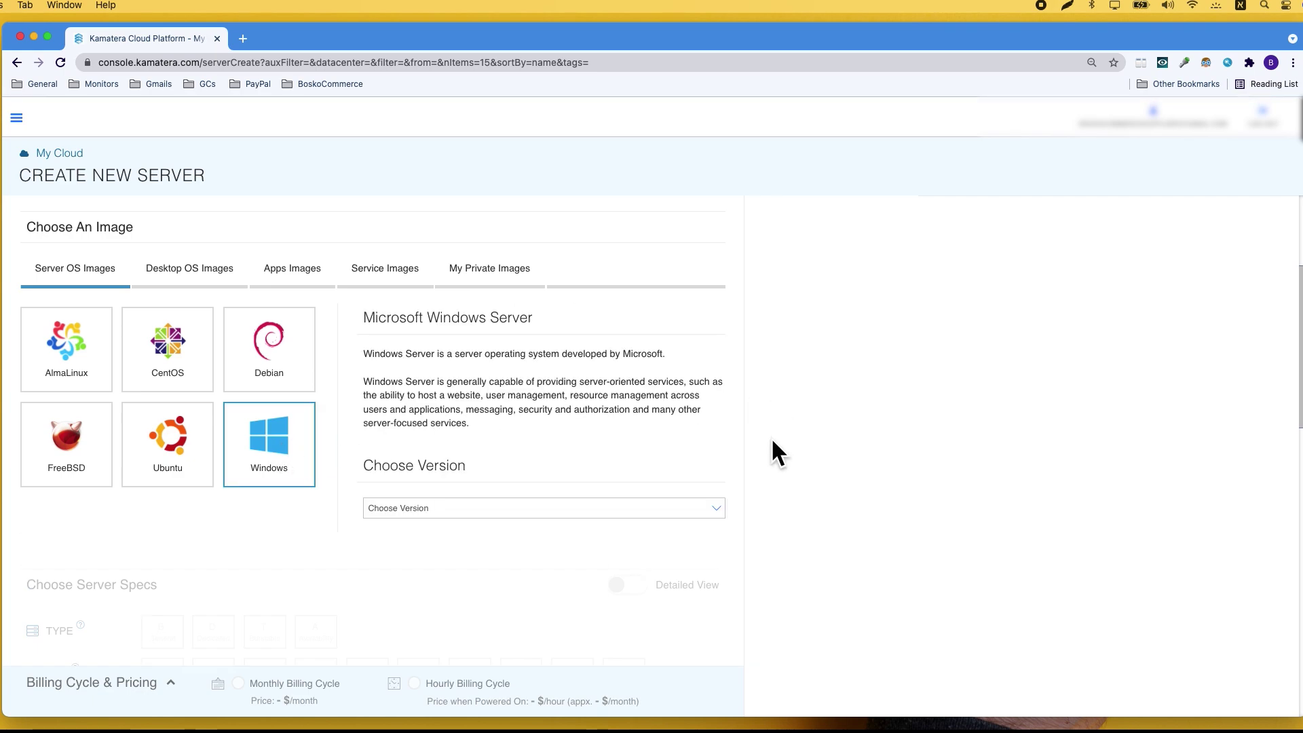
{"action": "left_click", "coordinate": [677, 514]}
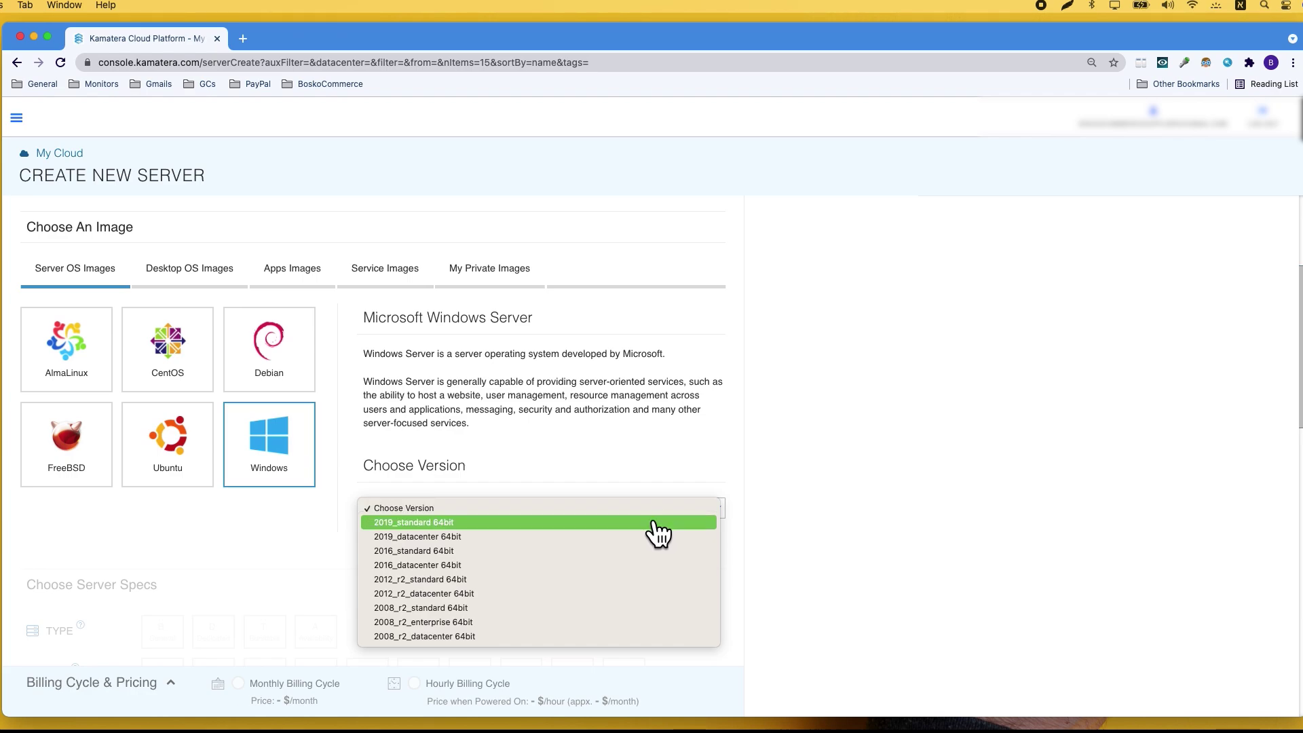
{"action": "left_click", "coordinate": [648, 528]}
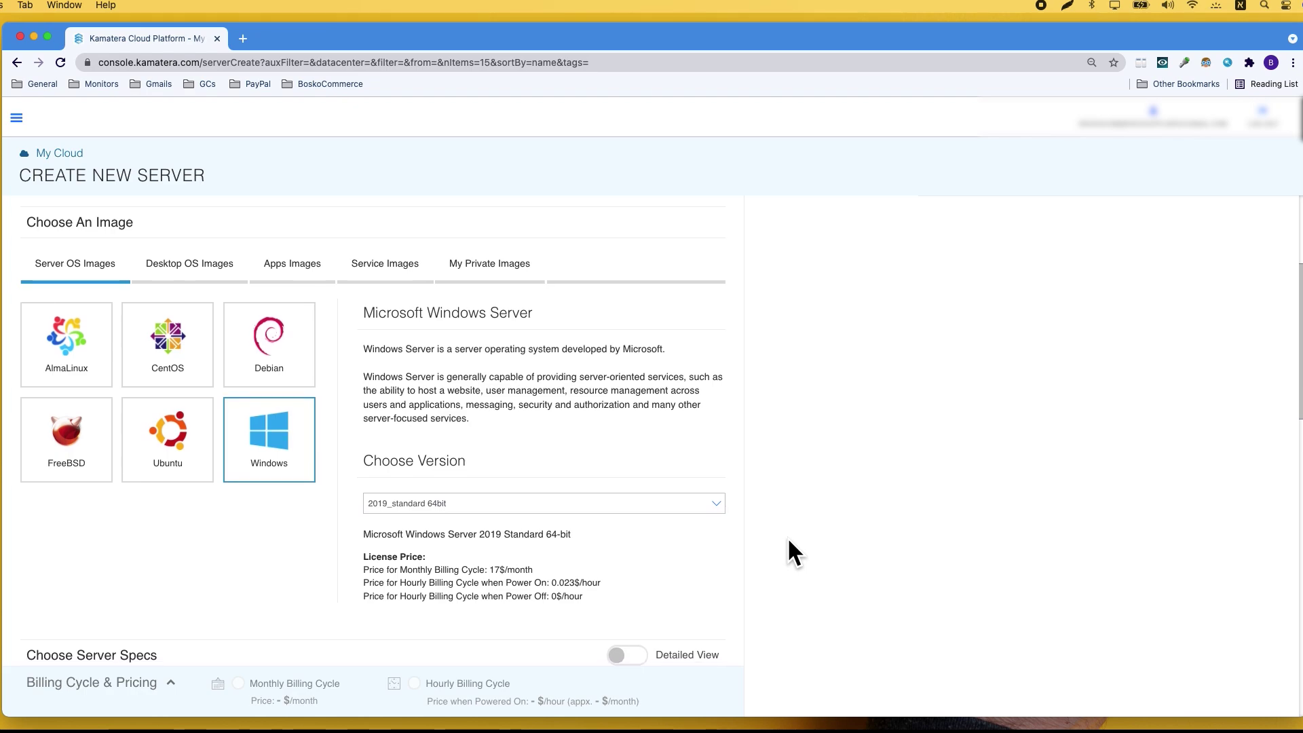
{"action": "scroll", "coordinate": [789, 541], "scroll_direction": "down", "scroll_amount": 3}
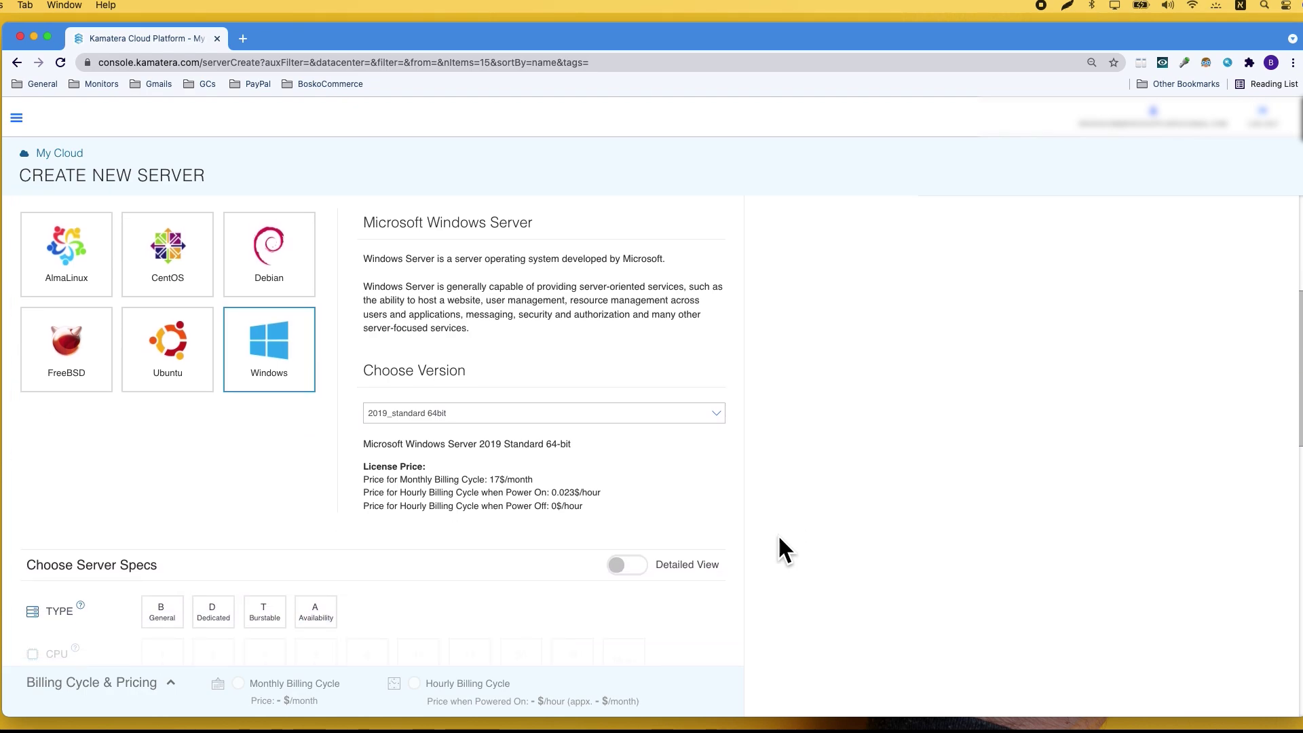
{"action": "scroll", "coordinate": [778, 548], "scroll_direction": "up", "scroll_amount": 1}
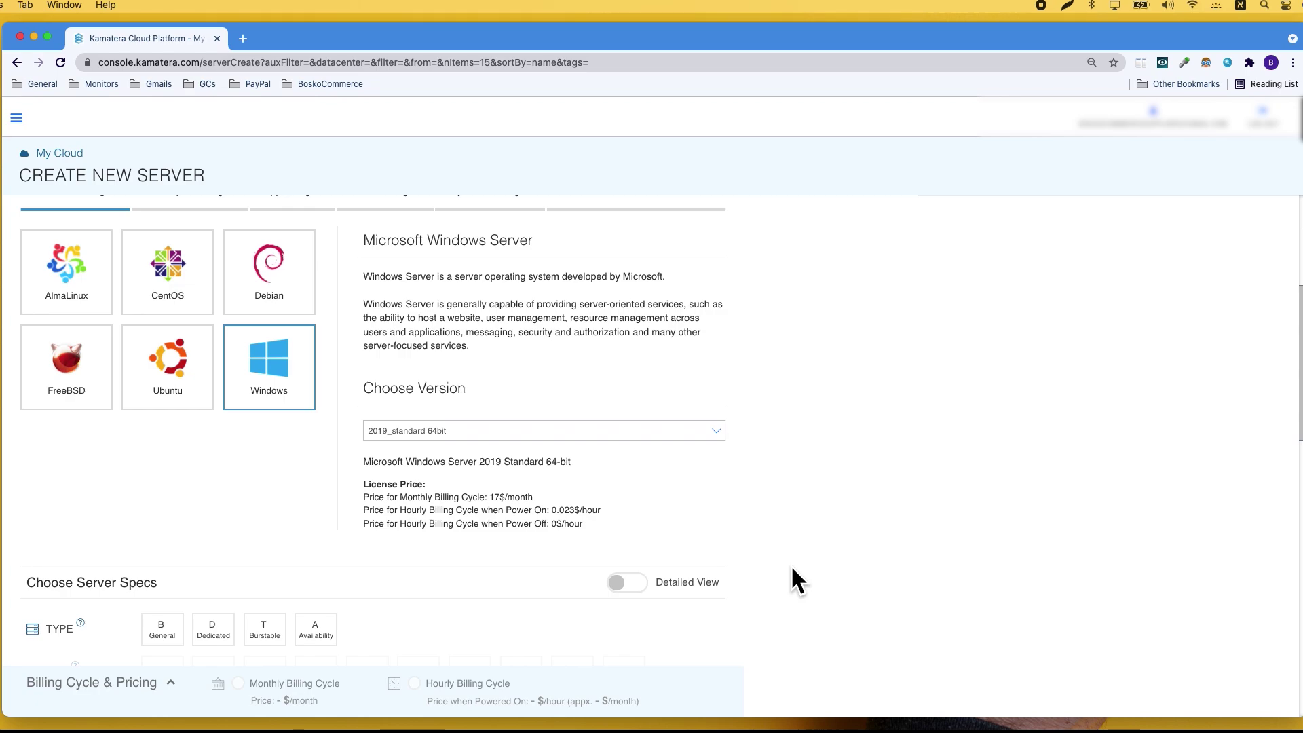
{"action": "scroll", "coordinate": [787, 568], "scroll_direction": "down", "scroll_amount": 1}
{"action": "scroll", "coordinate": [779, 572], "scroll_direction": "down", "scroll_amount": 3}
{"action": "scroll", "coordinate": [779, 572], "scroll_direction": "up", "scroll_amount": 5}
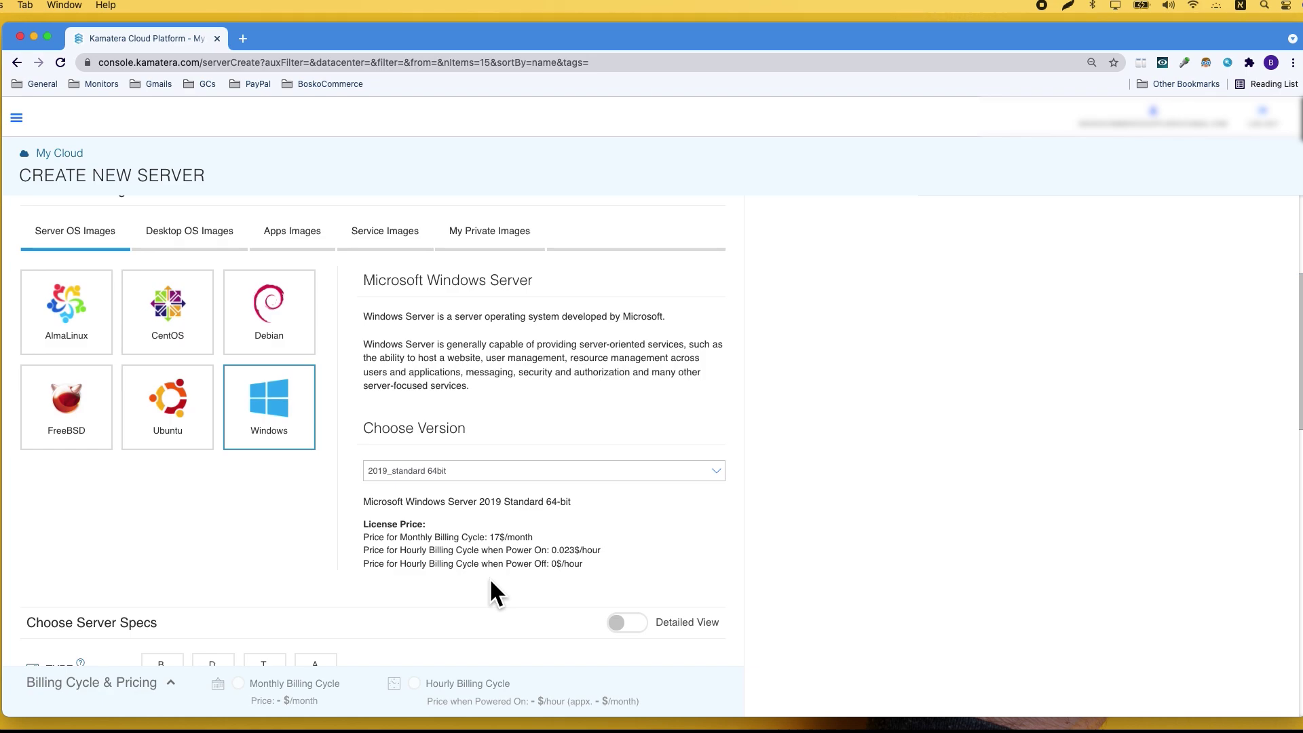
{"action": "scroll", "coordinate": [868, 355], "scroll_direction": "down", "scroll_amount": 5}
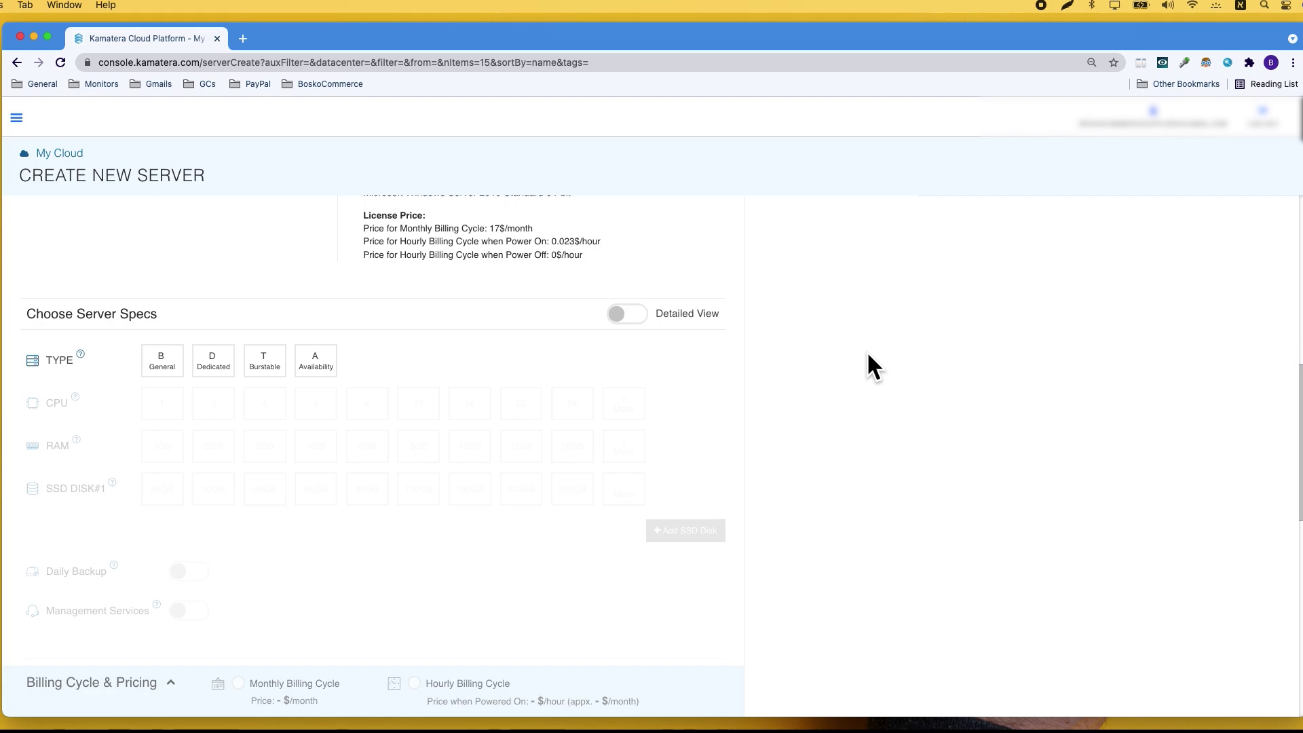
- Set the server specs to type B General, 1 CPU, 1GB RAM and a 30GB SSD
{"action": "left_click", "coordinate": [156, 366]}
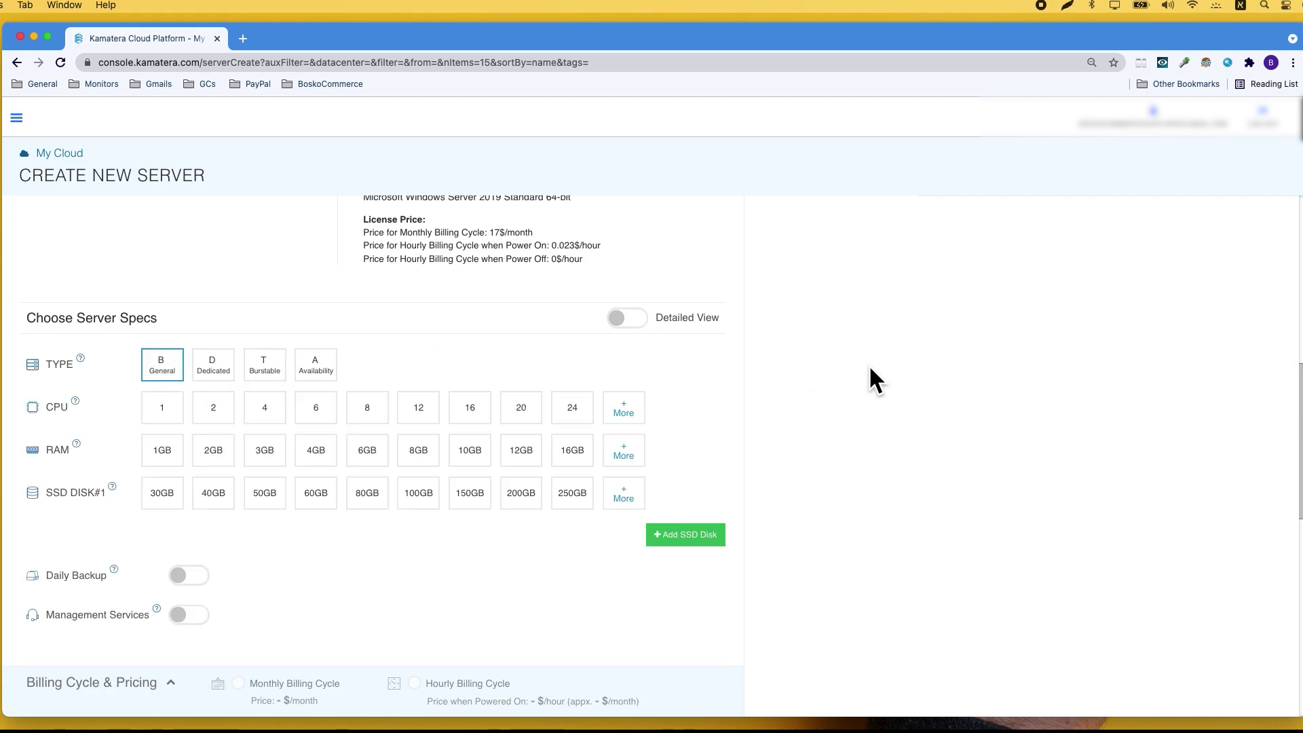
{"action": "left_click", "coordinate": [163, 408]}
{"action": "left_click", "coordinate": [162, 451]}
{"action": "left_click", "coordinate": [162, 493]}
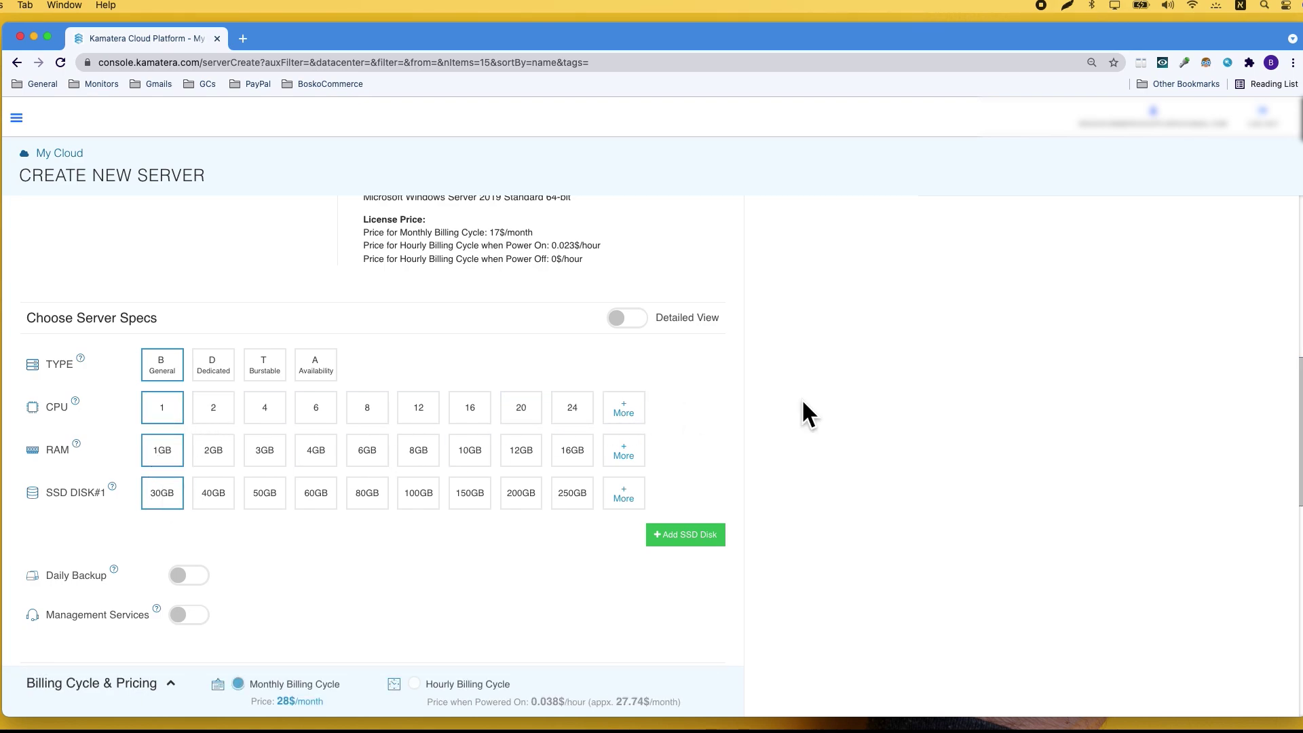
{"action": "scroll", "coordinate": [859, 405], "scroll_direction": "down", "scroll_amount": 3}
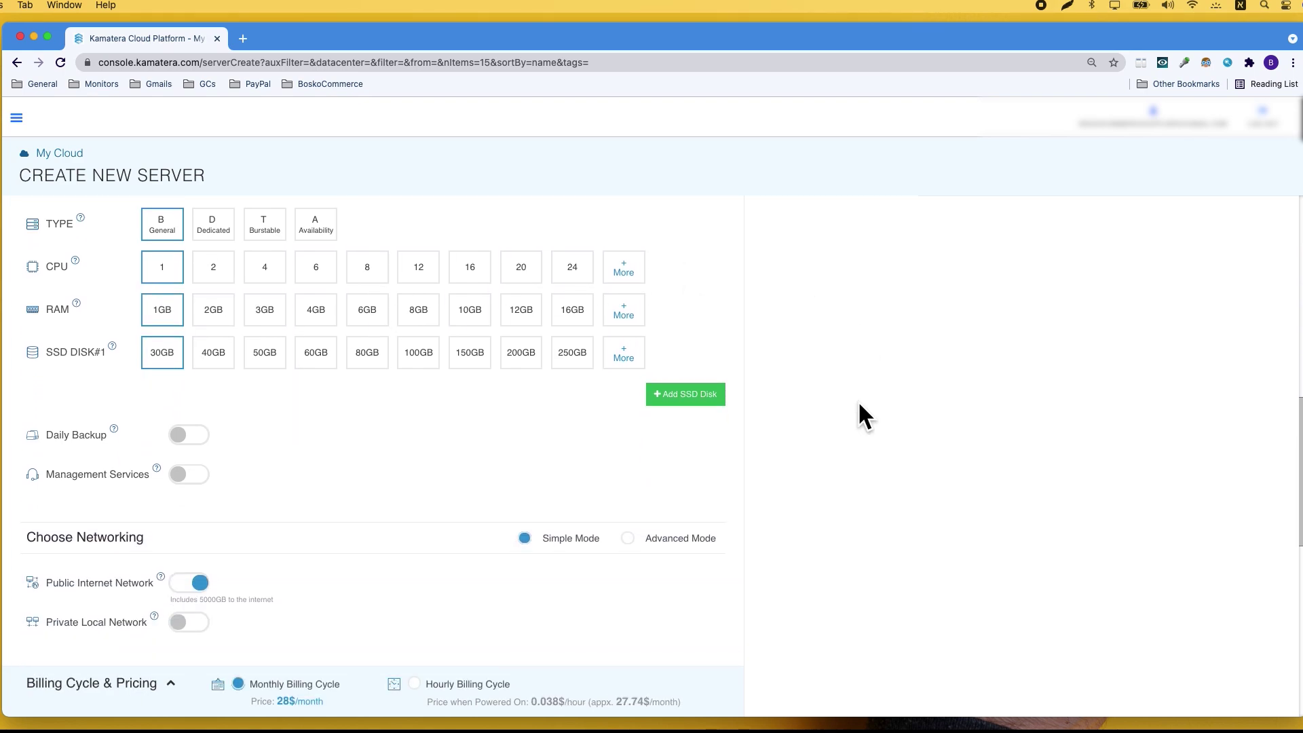
{"action": "scroll", "coordinate": [858, 401], "scroll_direction": "down", "scroll_amount": 2}
{"action": "scroll", "coordinate": [857, 401], "scroll_direction": "up", "scroll_amount": 5}
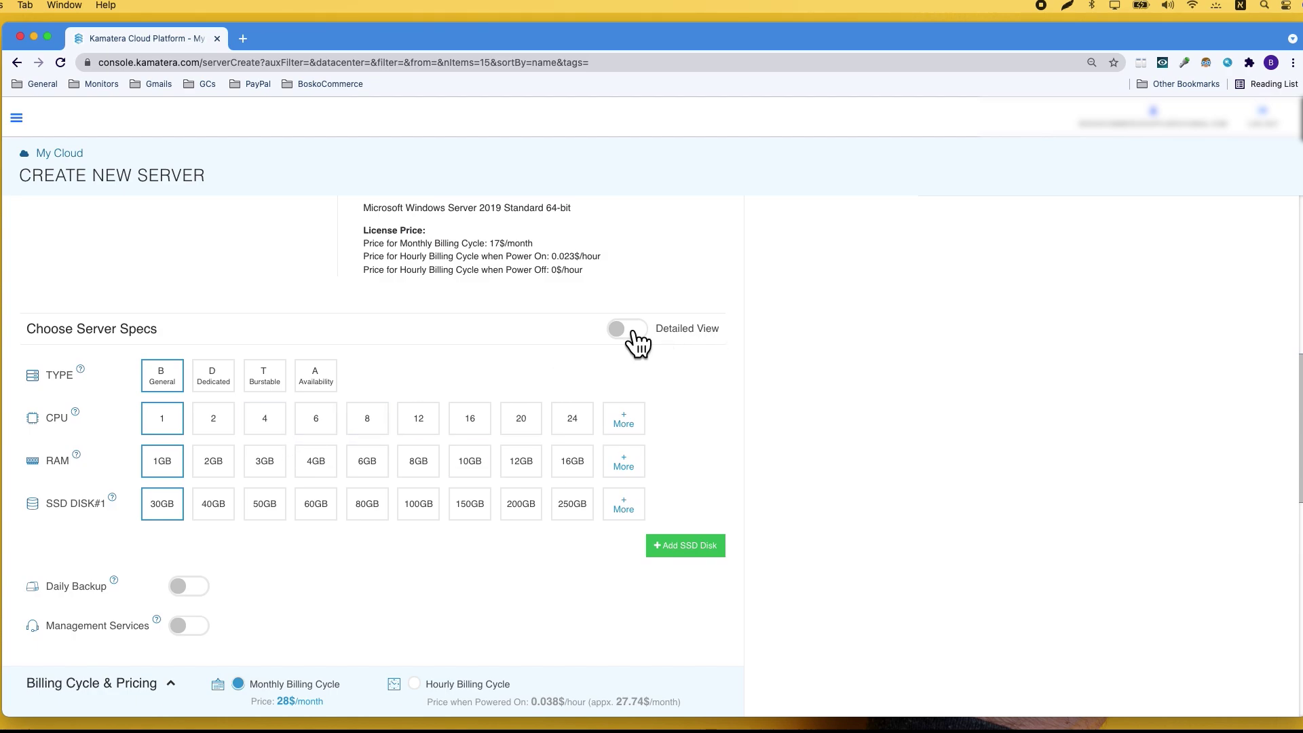
- Try 2 and 4 CPU cores, then go back to a single CPU core
{"action": "left_click", "coordinate": [148, 418]}
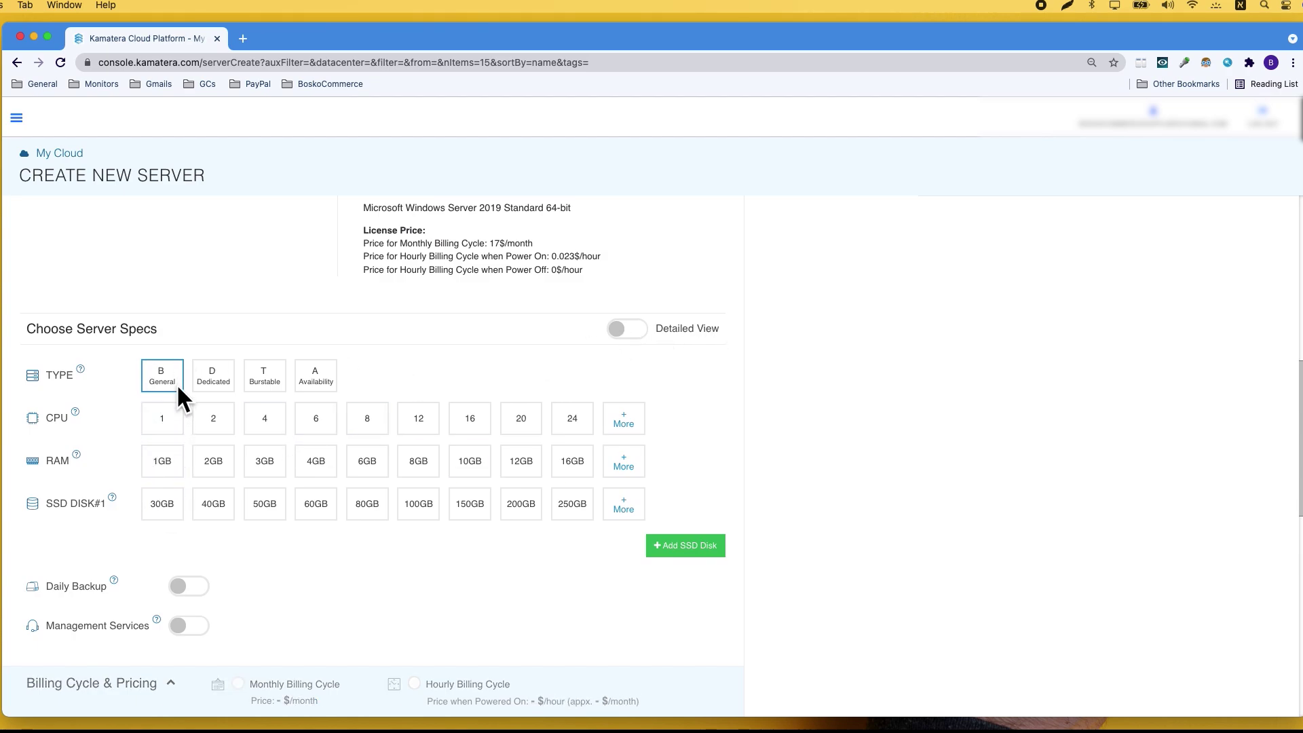
{"action": "scroll", "coordinate": [210, 416], "scroll_direction": "down", "scroll_amount": 1}
{"action": "left_click", "coordinate": [211, 416]}
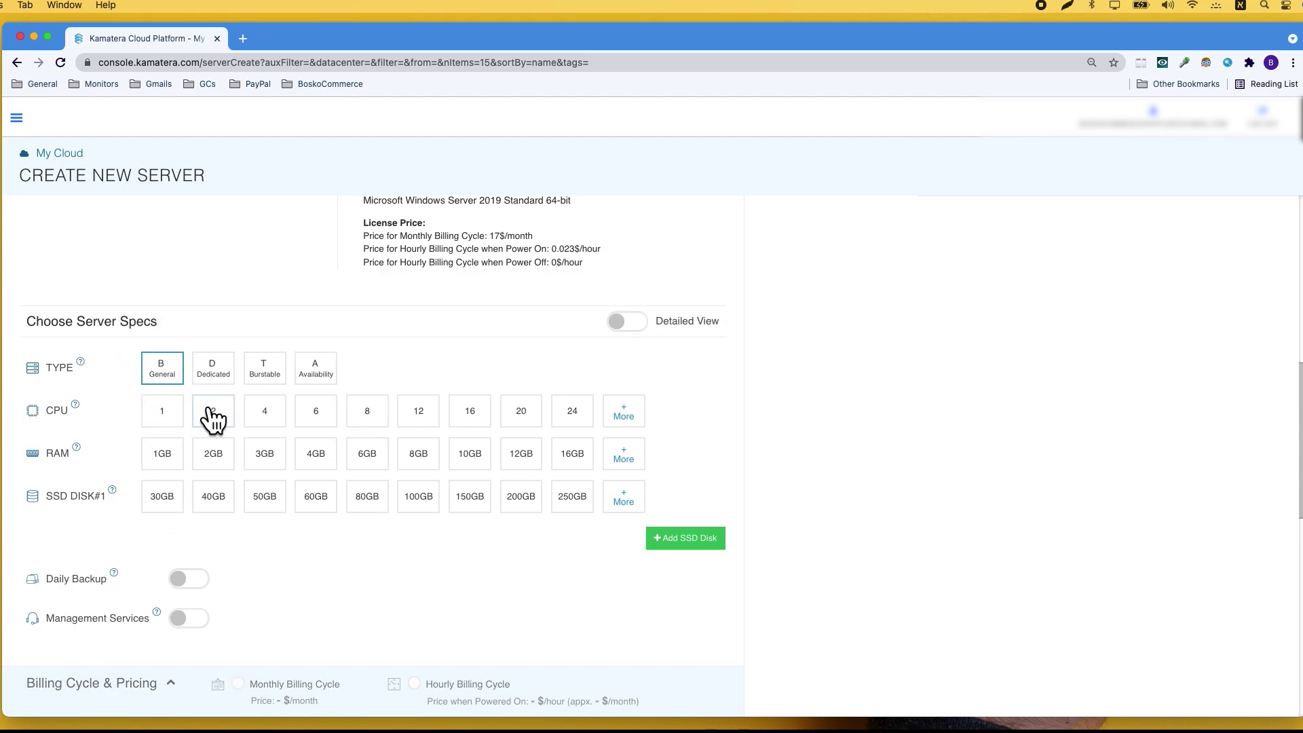
{"action": "left_click", "coordinate": [271, 417]}
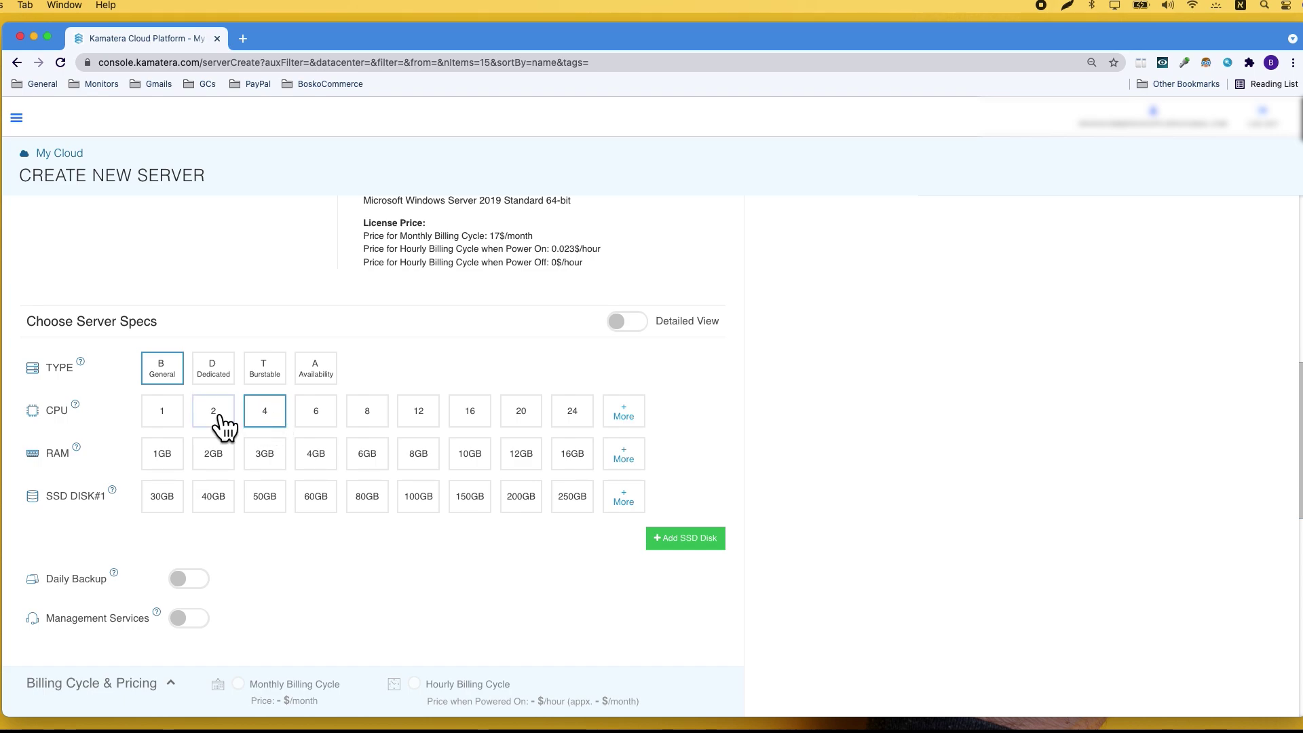
{"action": "left_click", "coordinate": [162, 417]}
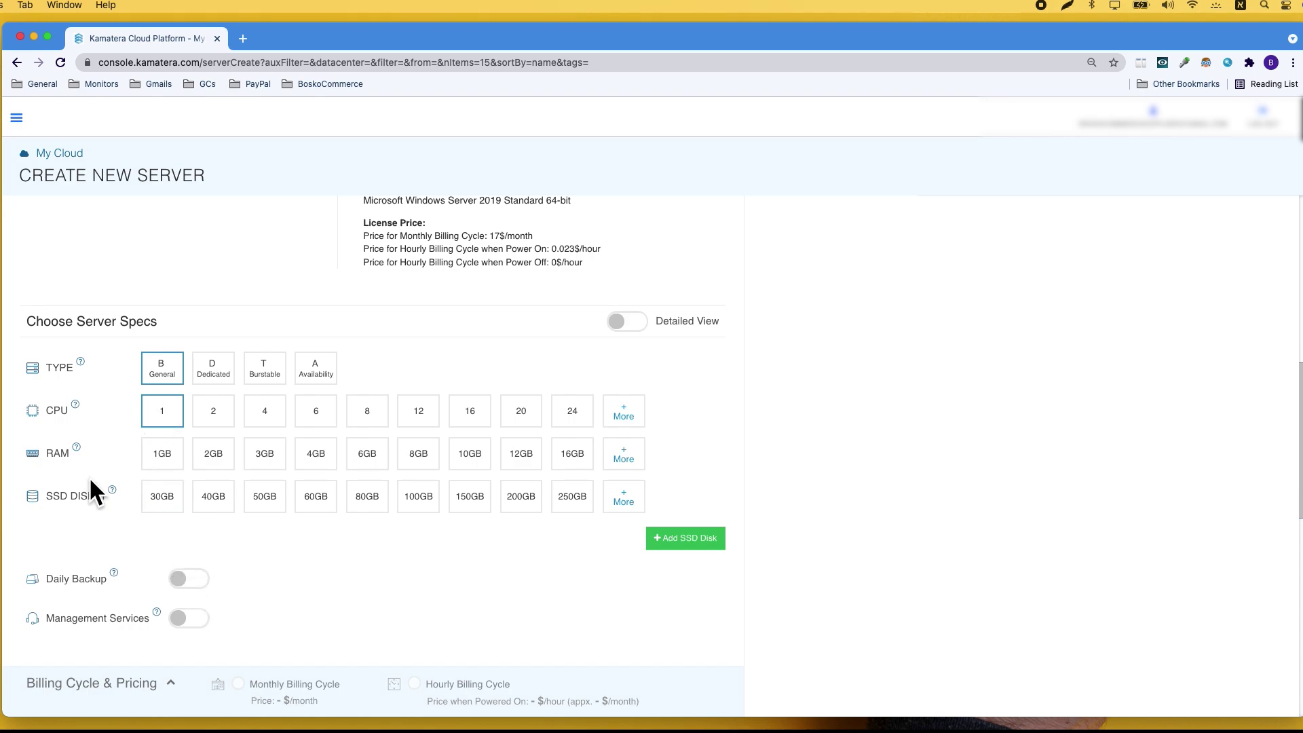
- Reselect 30GB for SSD DISK#1, bringing the price to 28$/month
{"action": "mouse_move", "coordinate": [75, 455]}
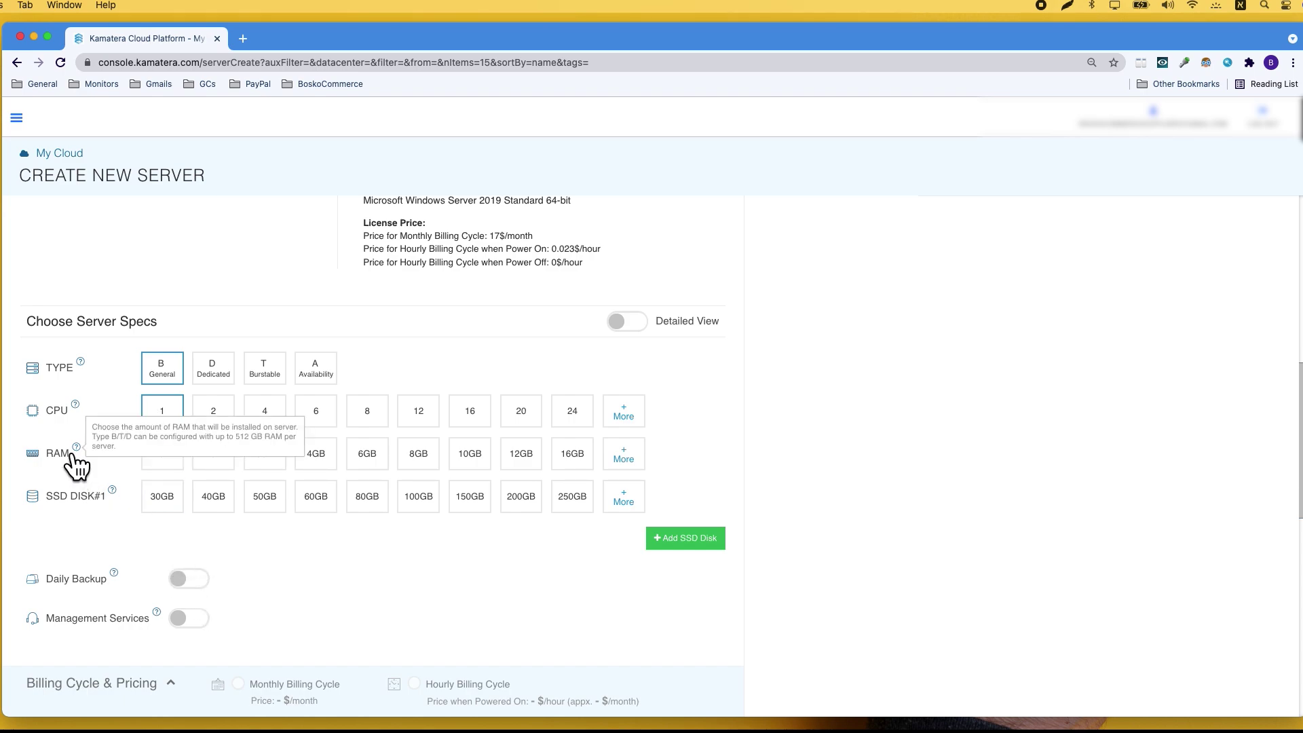
{"action": "scroll", "coordinate": [201, 575], "scroll_direction": "up", "scroll_amount": 2}
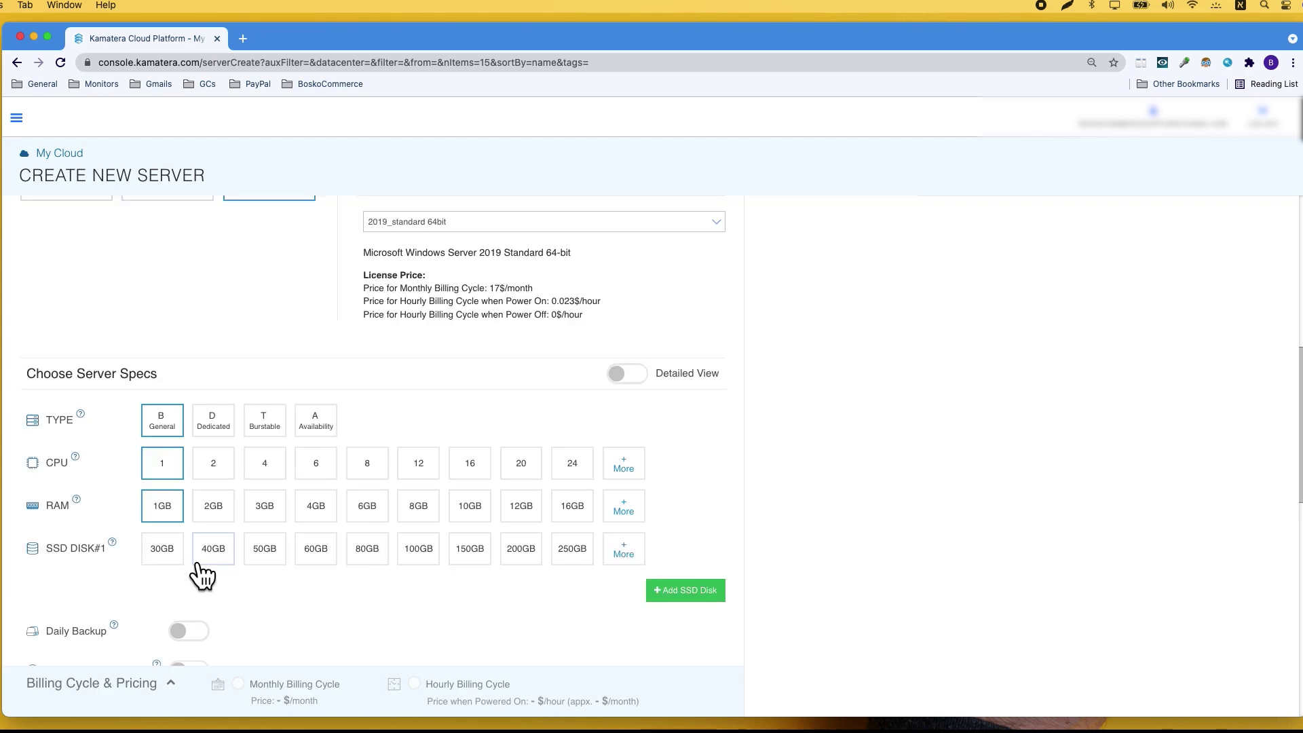
{"action": "scroll", "coordinate": [204, 572], "scroll_direction": "down", "scroll_amount": 3}
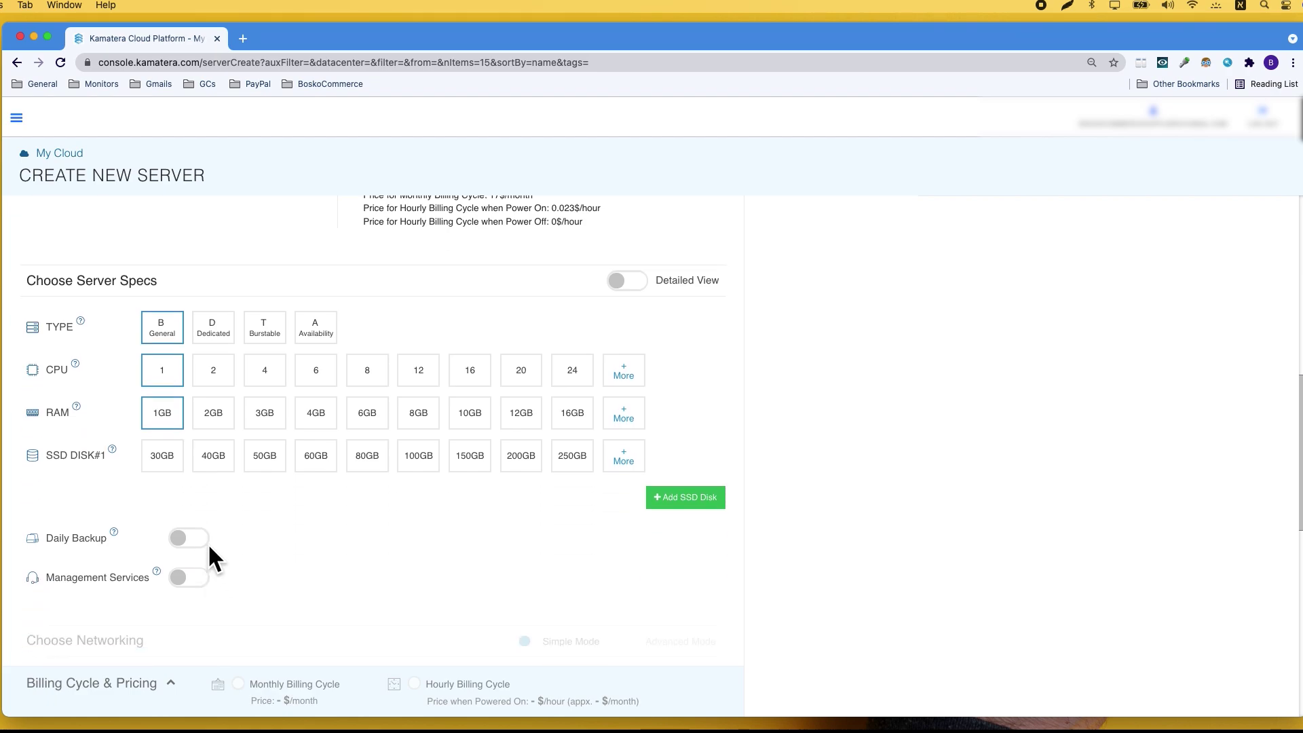
{"action": "mouse_move", "coordinate": [112, 448]}
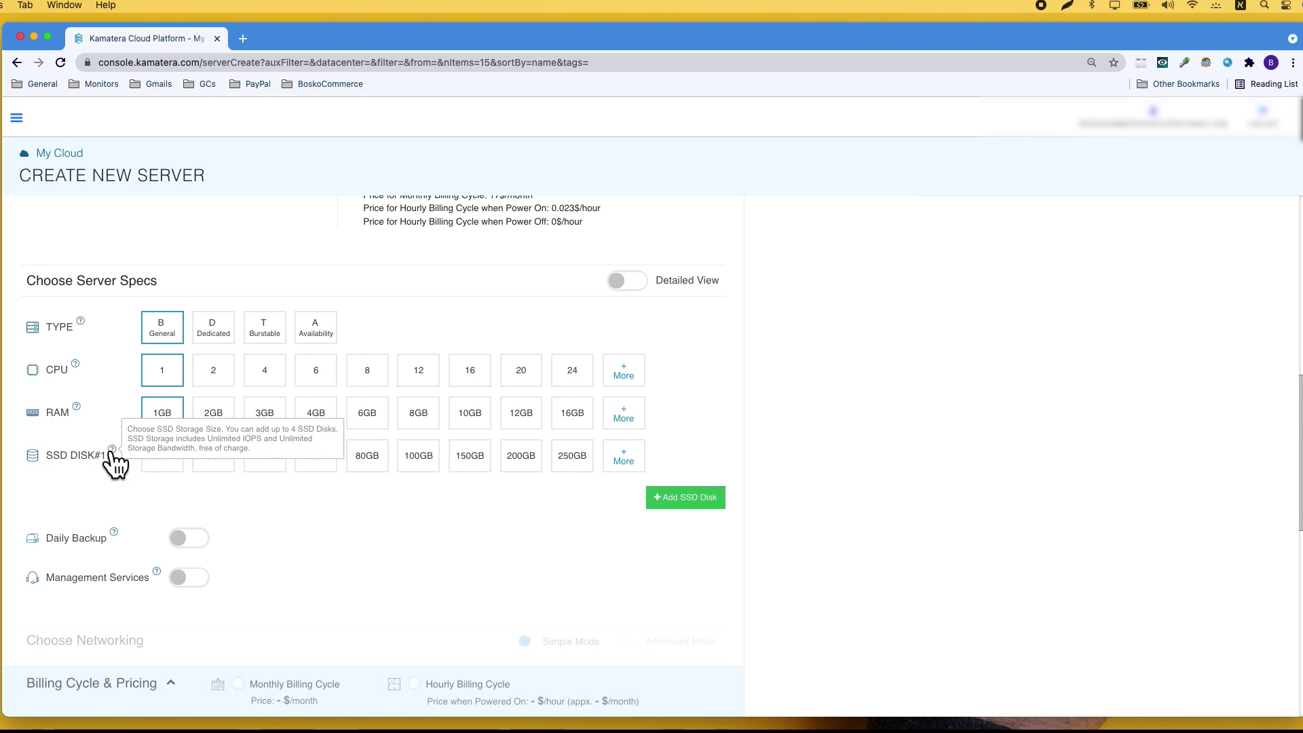
{"action": "scroll", "coordinate": [112, 453], "scroll_direction": "down", "scroll_amount": 2}
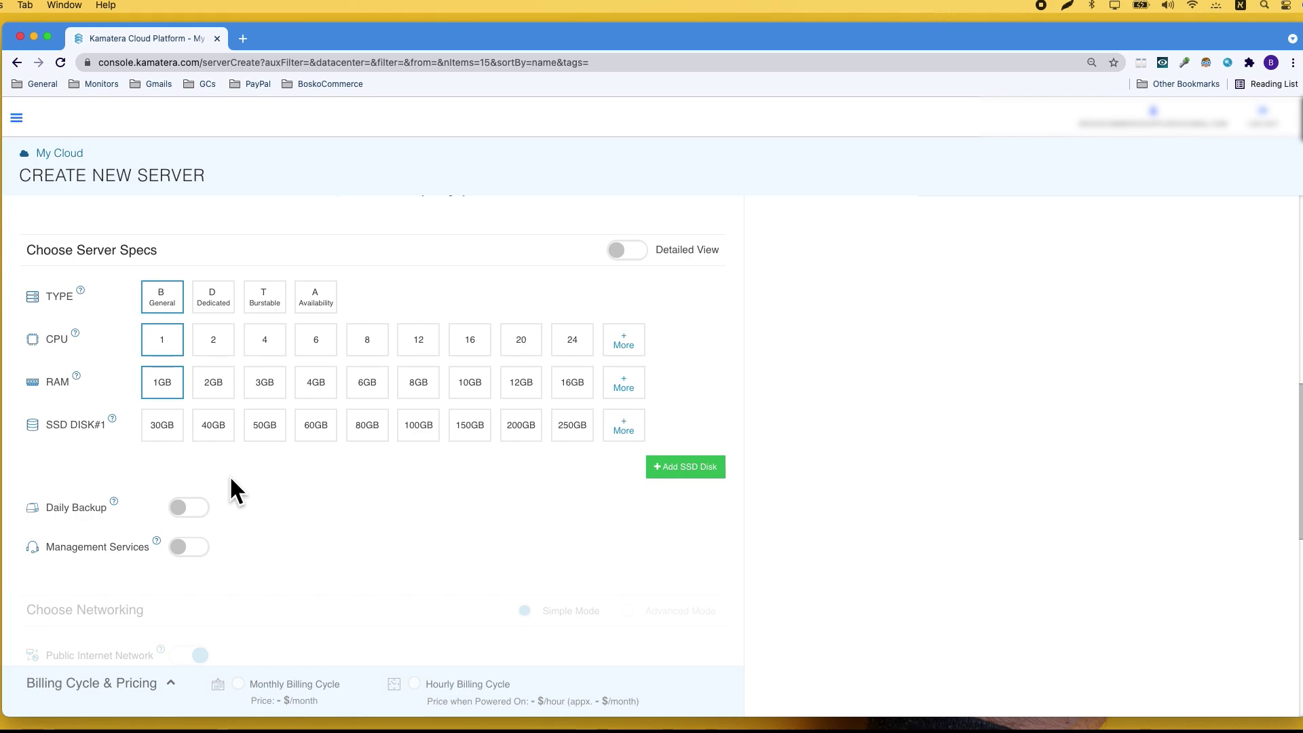
{"action": "left_click", "coordinate": [154, 422]}
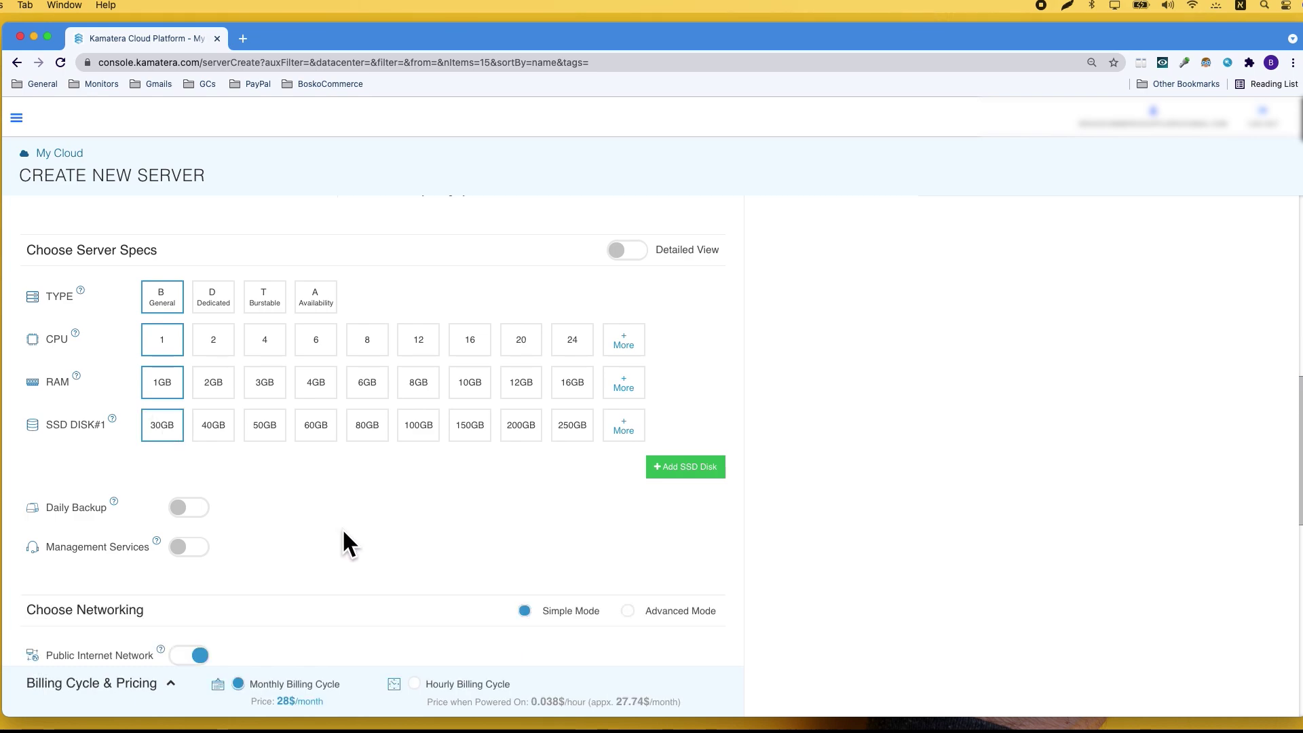
{"action": "scroll", "coordinate": [342, 527], "scroll_direction": "down", "scroll_amount": 1}
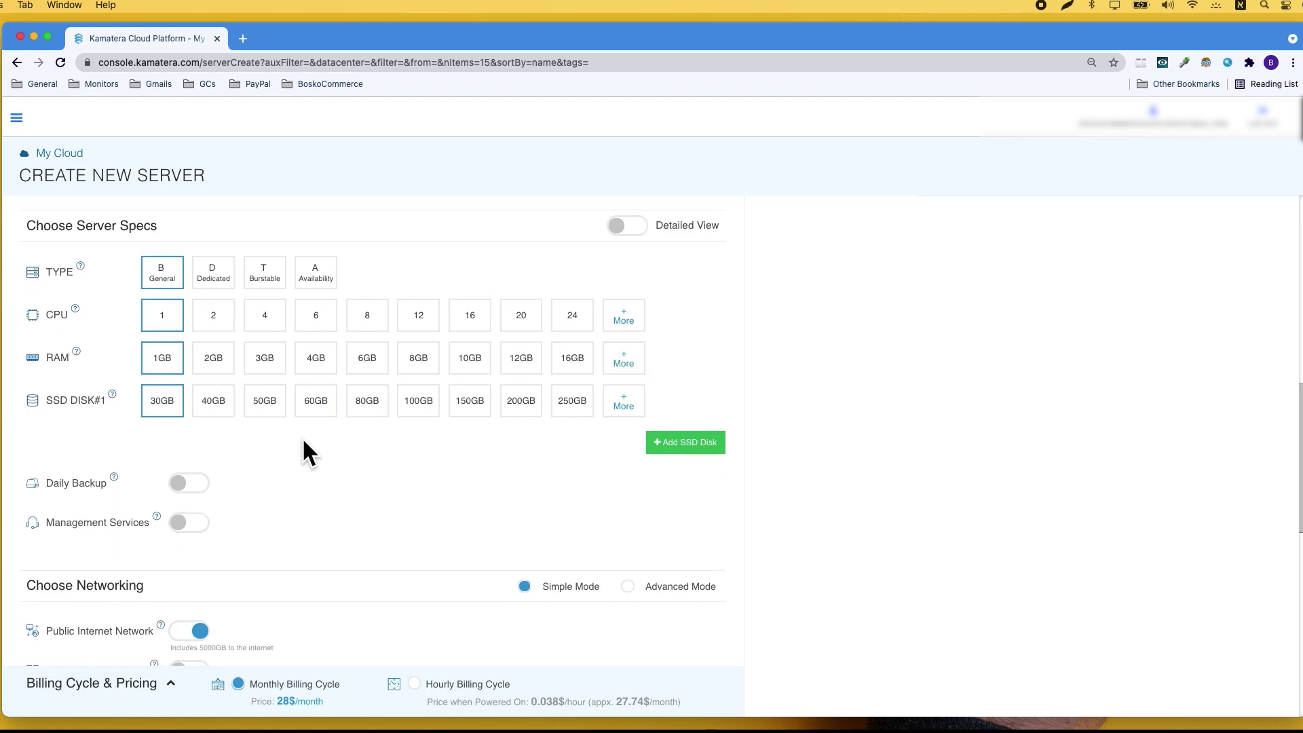
{"action": "scroll", "coordinate": [303, 437], "scroll_direction": "down", "scroll_amount": 5}
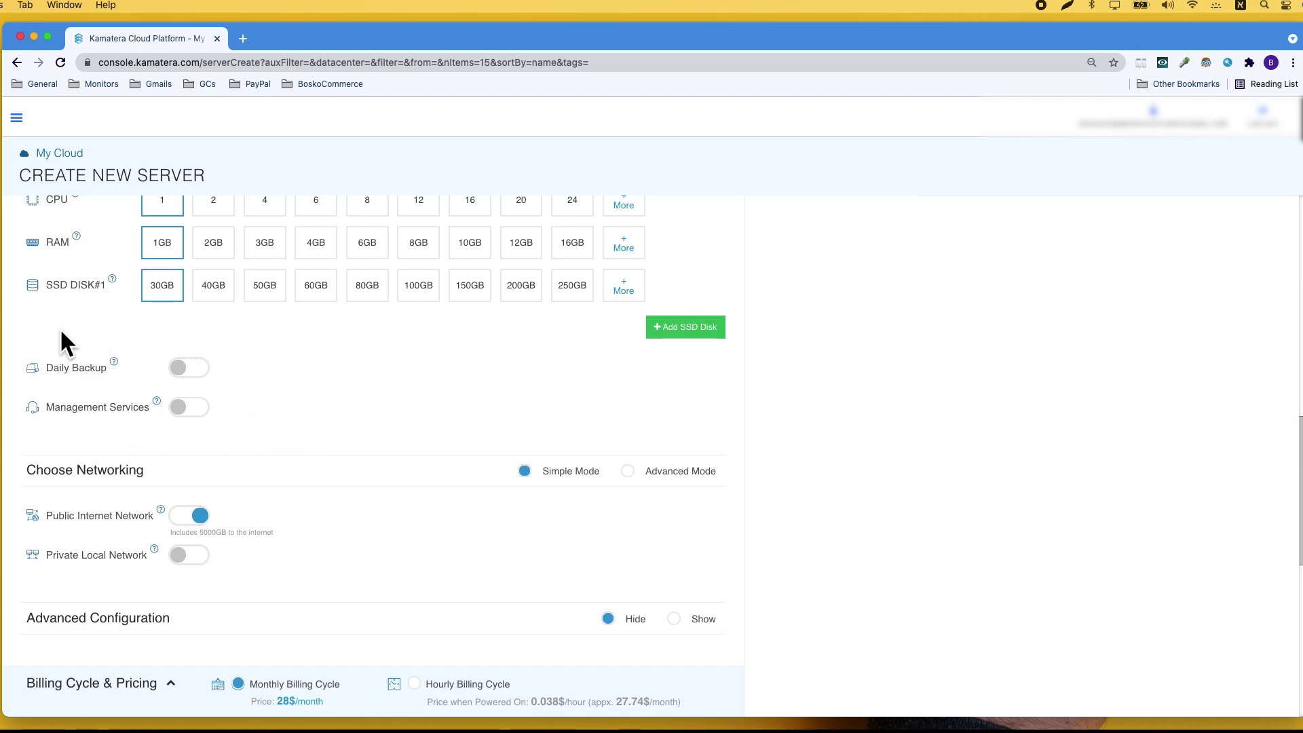
{"action": "scroll", "coordinate": [61, 332], "scroll_direction": "down", "scroll_amount": 3}
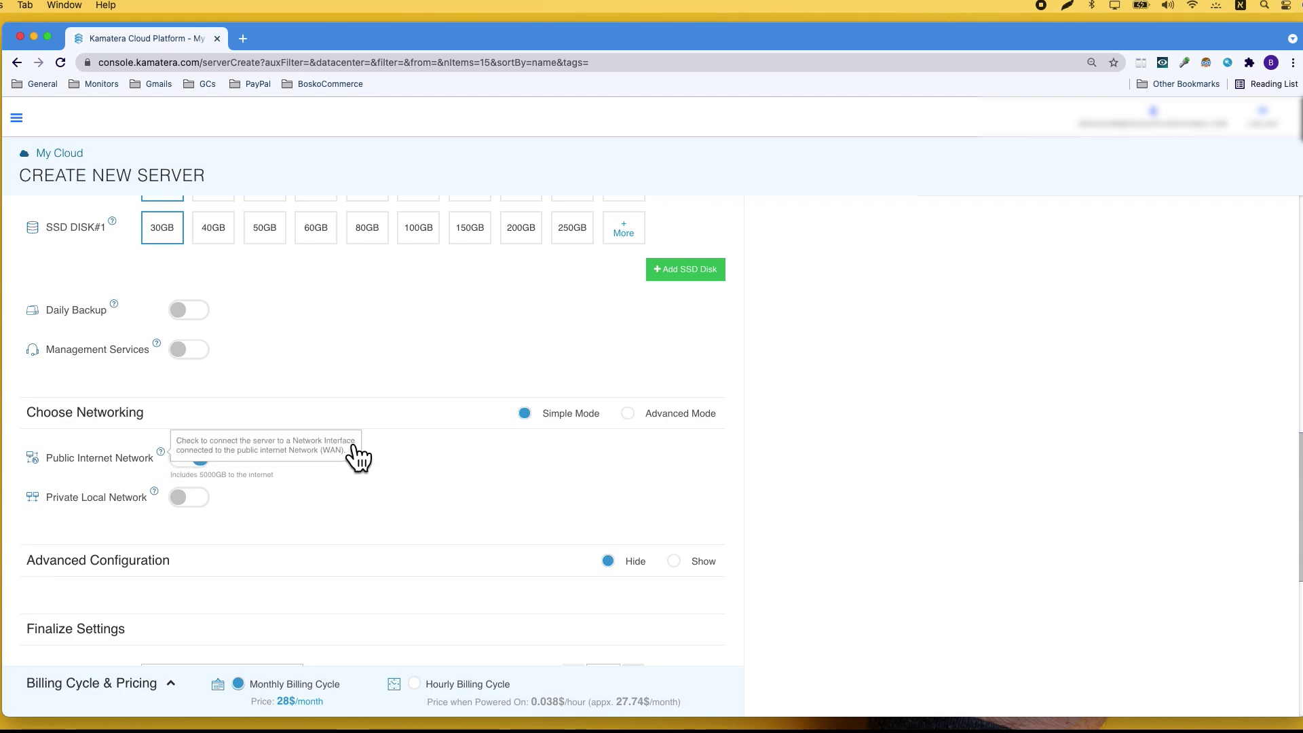
{"action": "scroll", "coordinate": [532, 448], "scroll_direction": "down", "scroll_amount": 3}
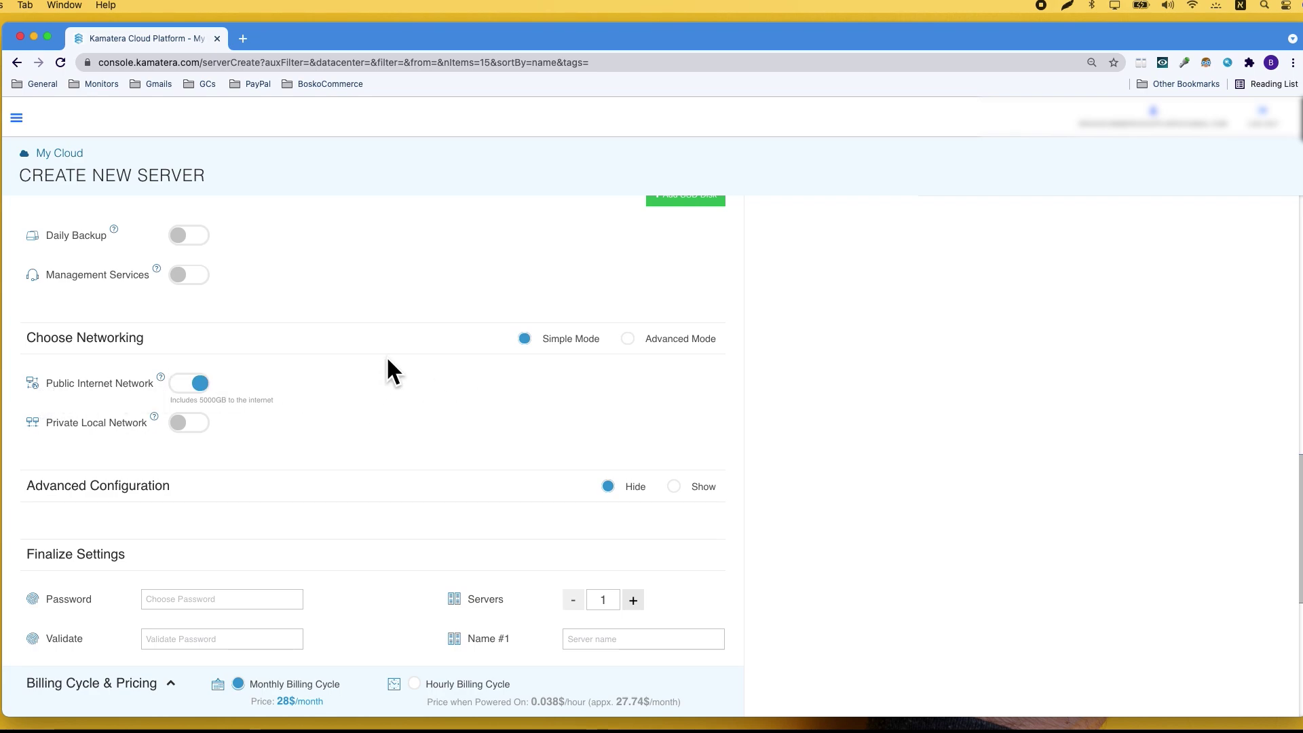
{"action": "scroll", "coordinate": [265, 360], "scroll_direction": "down", "scroll_amount": 3}
- Paste the server password into both the password and validation fields
{"action": "scroll", "coordinate": [265, 351], "scroll_direction": "down", "scroll_amount": 1}
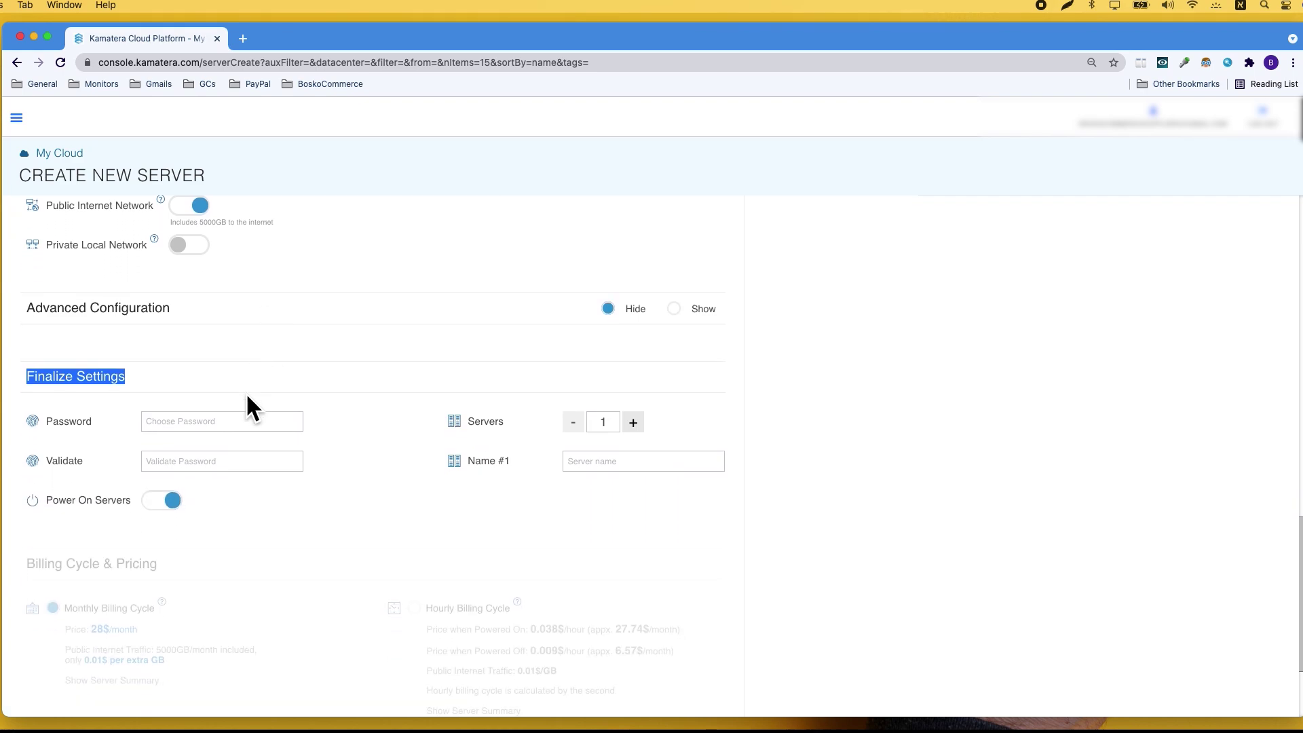
{"action": "left_click", "coordinate": [250, 424]}
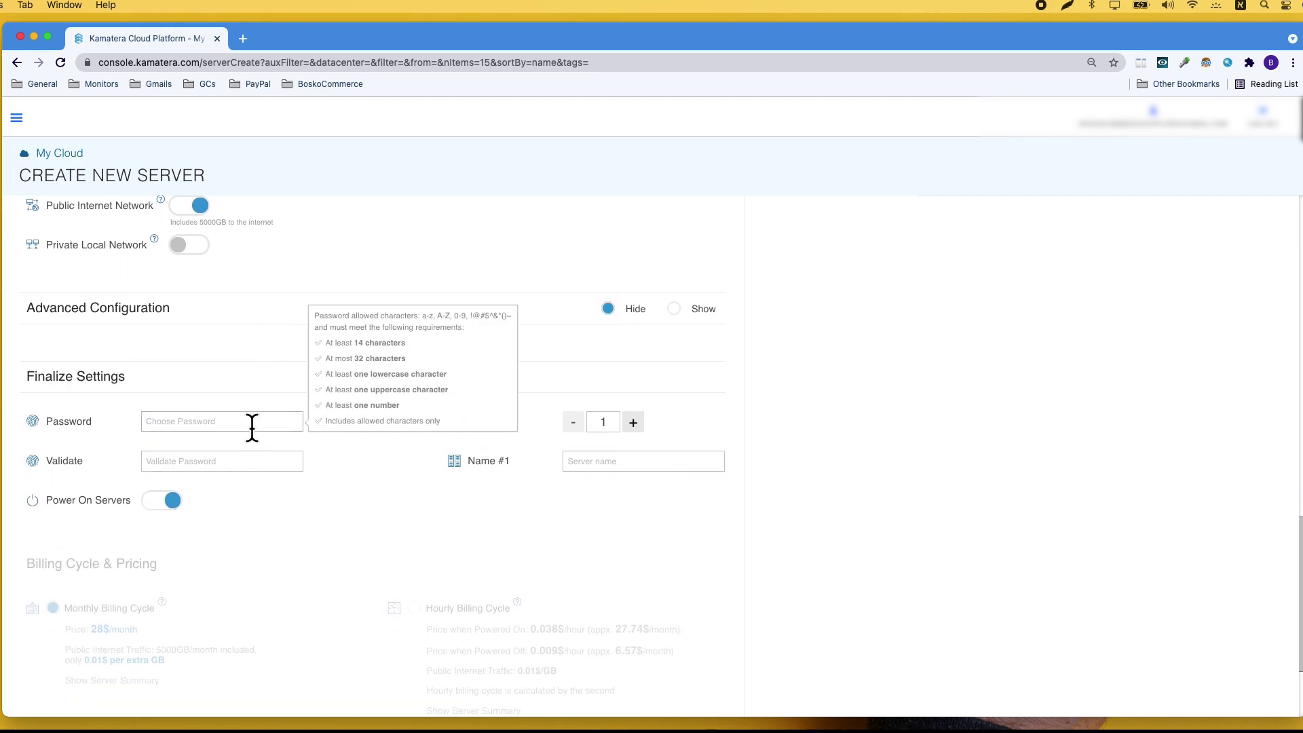
{"action": "key", "text": "super+v"}
{"action": "left_click", "coordinate": [233, 460]}
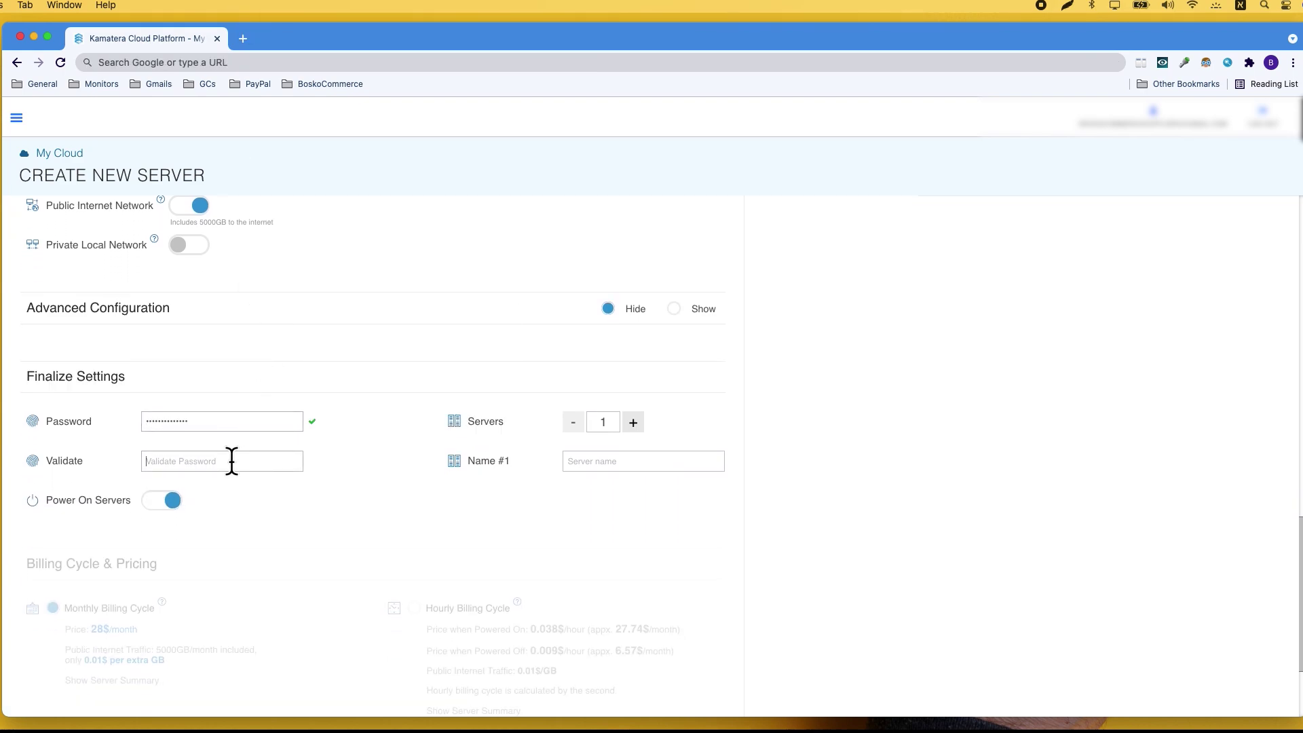
{"action": "key", "text": "super+v"}
- Name the new server 'ZikTestserver'
{"action": "left_click", "coordinate": [598, 461]}
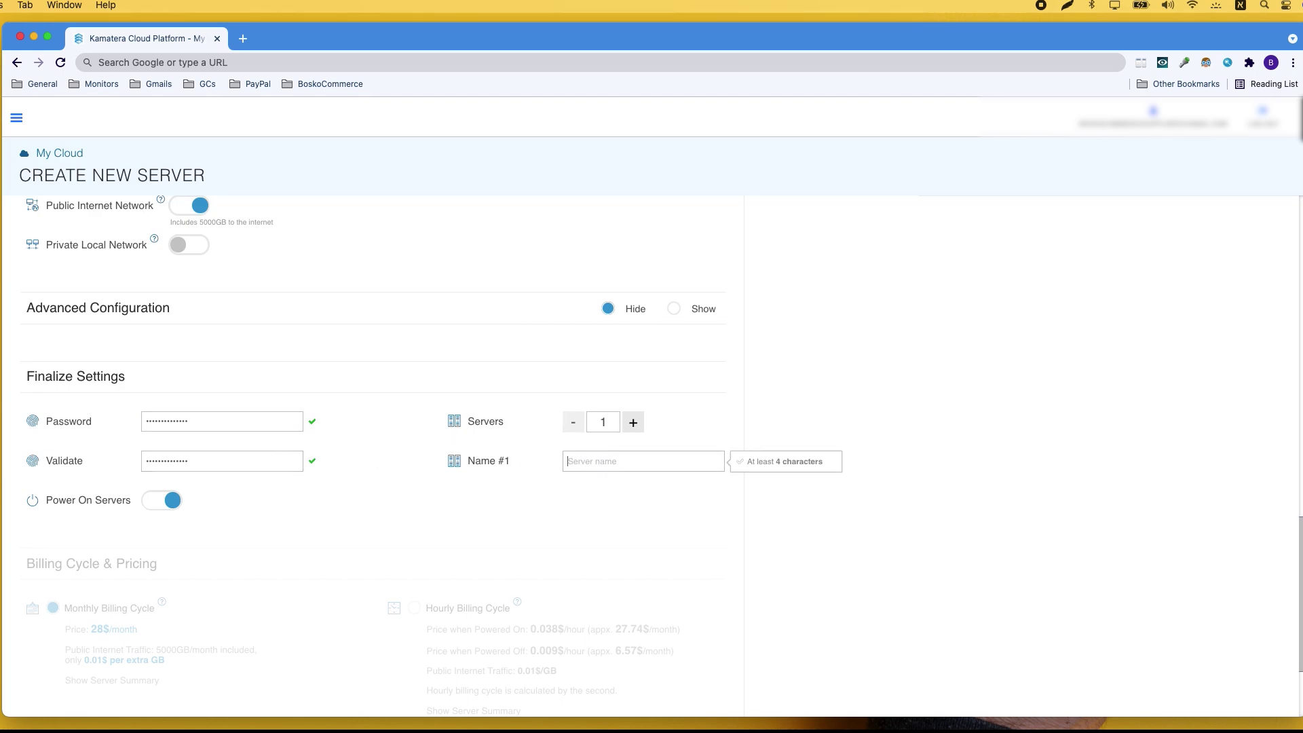
{"action": "type", "text": "ZikTestser"}
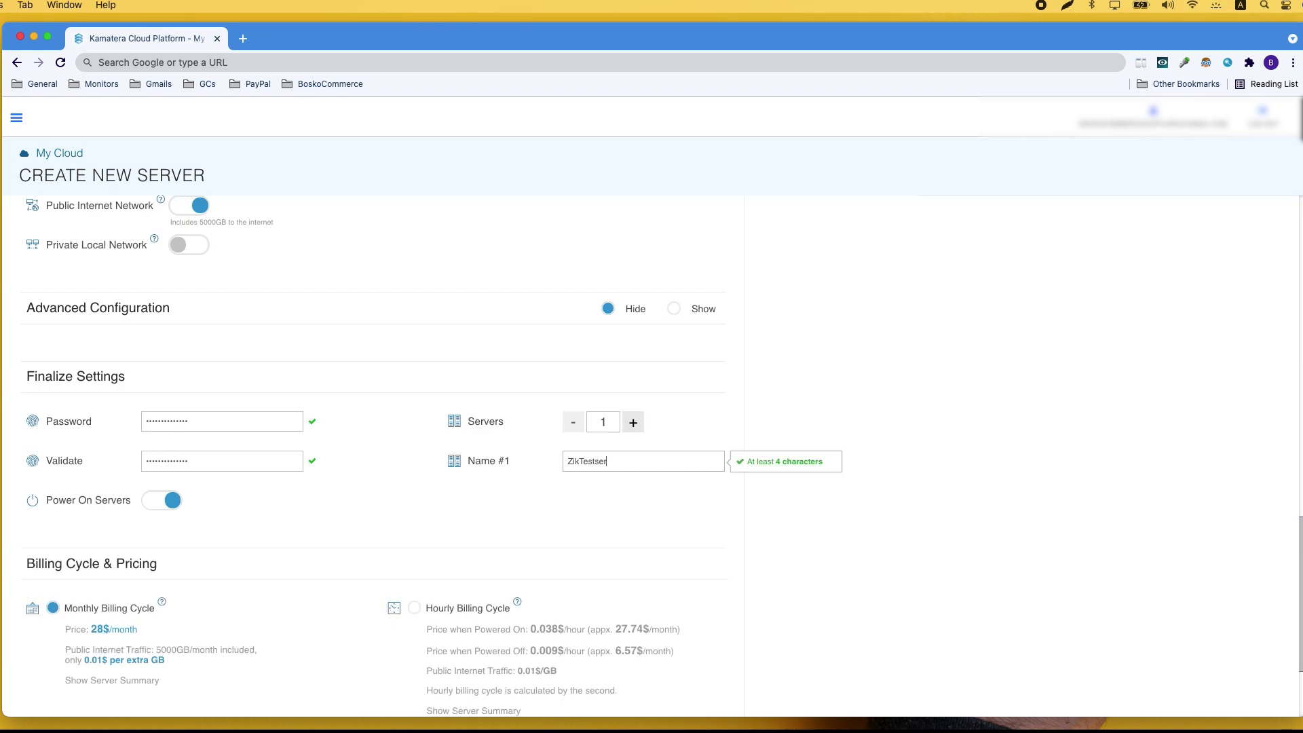
{"action": "type", "text": "ver"}
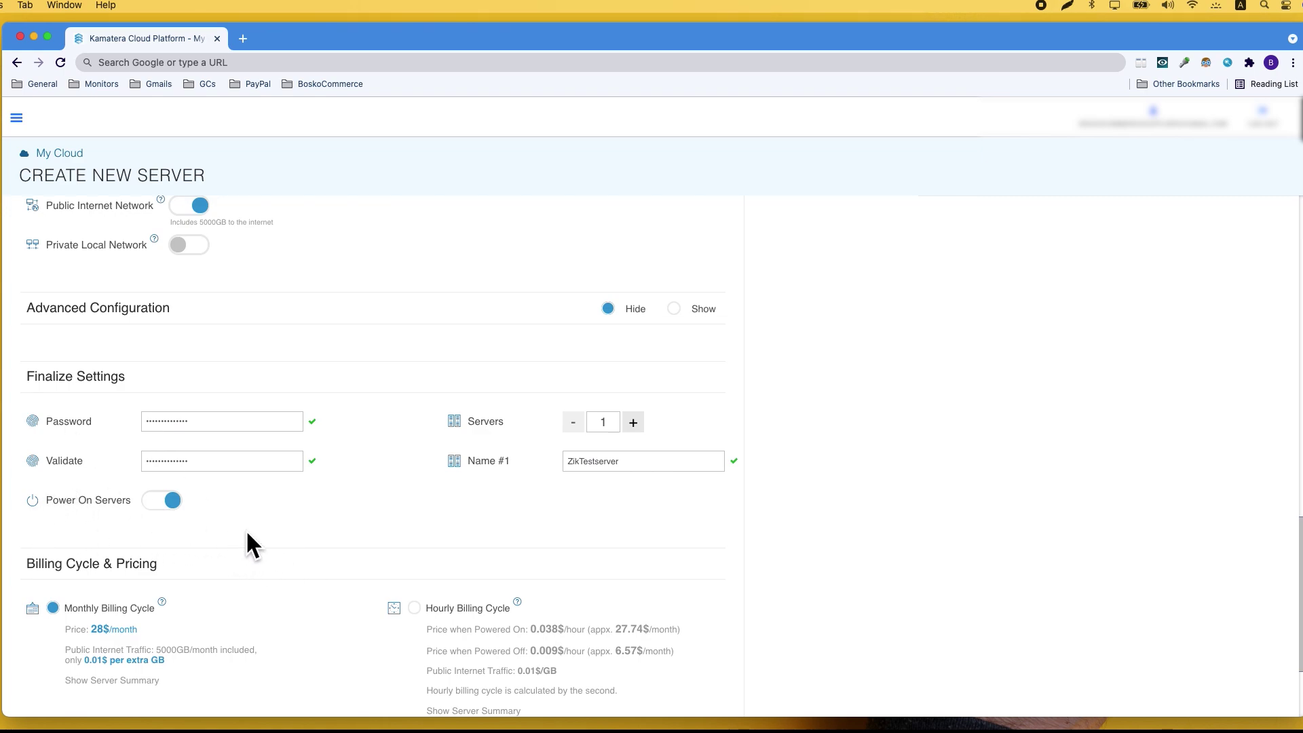
{"action": "scroll", "coordinate": [246, 530], "scroll_direction": "up", "scroll_amount": 1}
- Switch the new server to the Hourly Billing Cycle
{"action": "scroll", "coordinate": [244, 536], "scroll_direction": "down", "scroll_amount": 5}
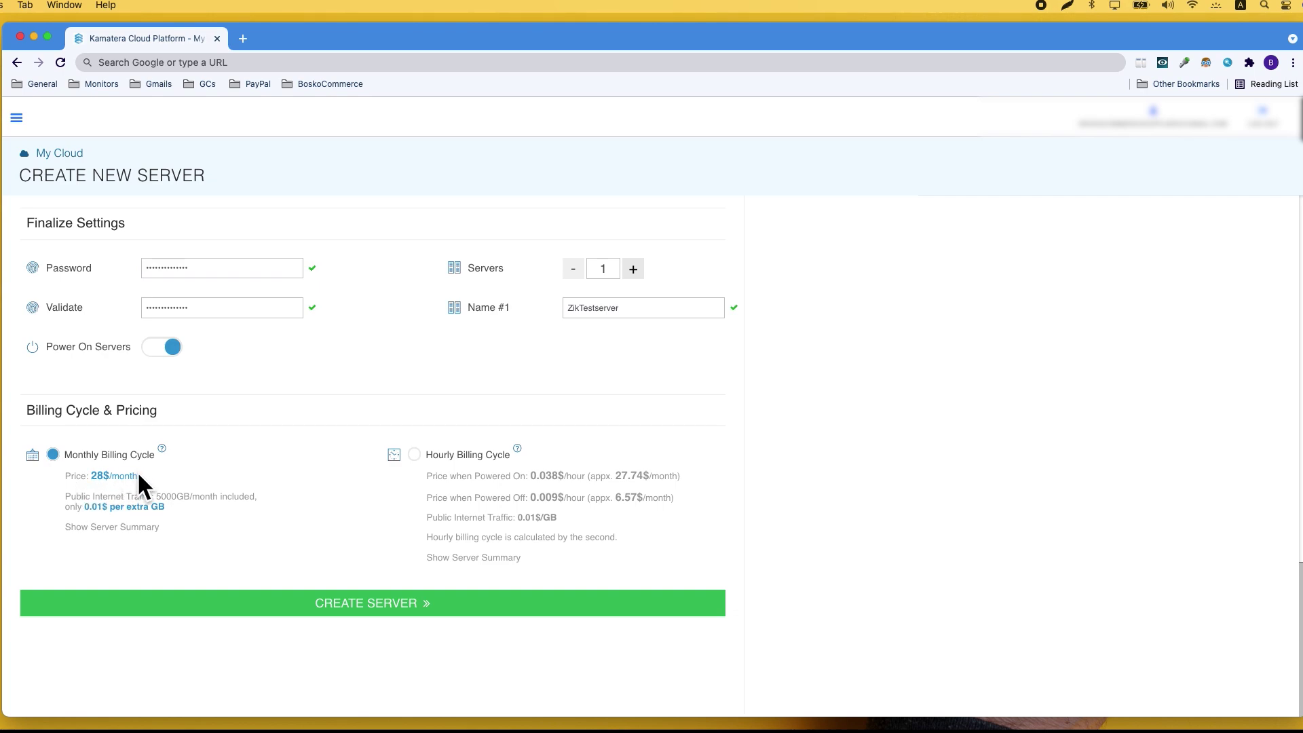
{"action": "left_click", "coordinate": [40, 493]}
{"action": "left_click", "coordinate": [416, 460]}
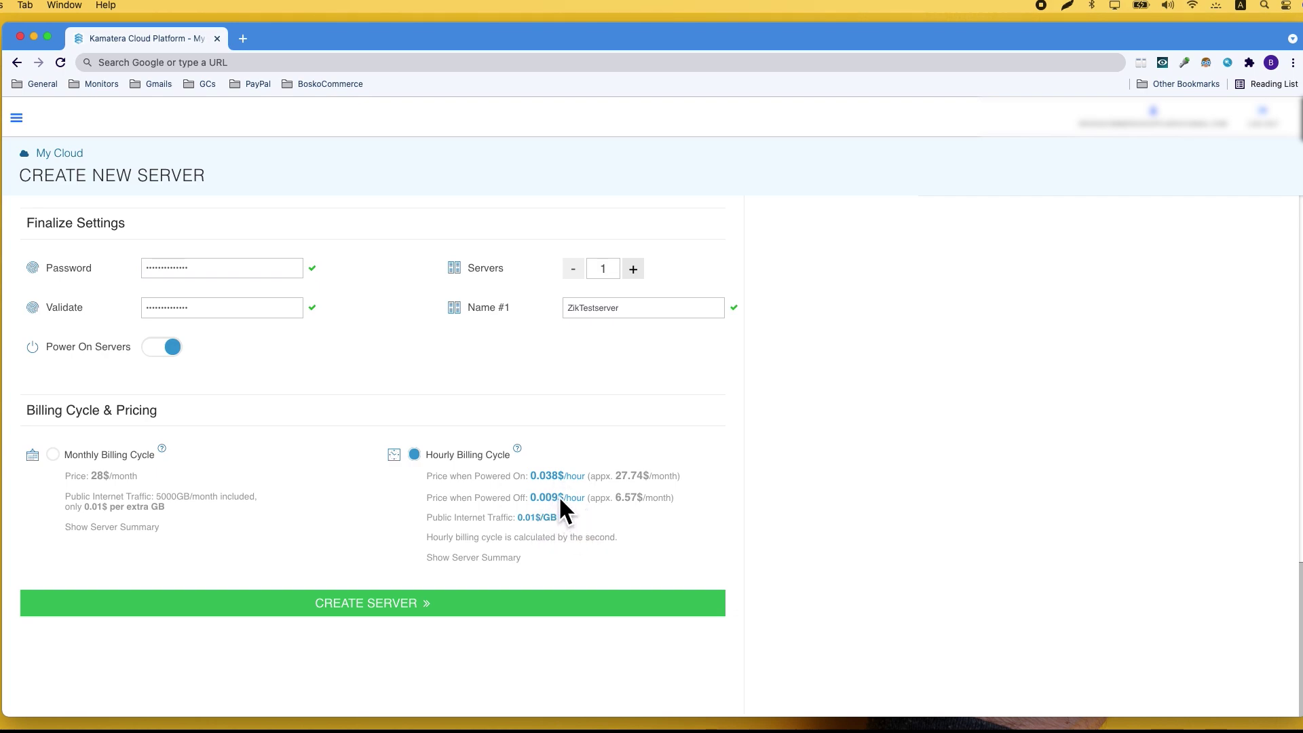
- Highlight the 0.009$ powered-off hourly price and 27.74$ monthly estimate, then review the specs
{"action": "left_click_drag", "start_coordinate": [557, 496], "coordinate": [529, 497]}
{"action": "left_click", "coordinate": [656, 522]}
{"action": "left_click_drag", "start_coordinate": [590, 497], "coordinate": [674, 502]}
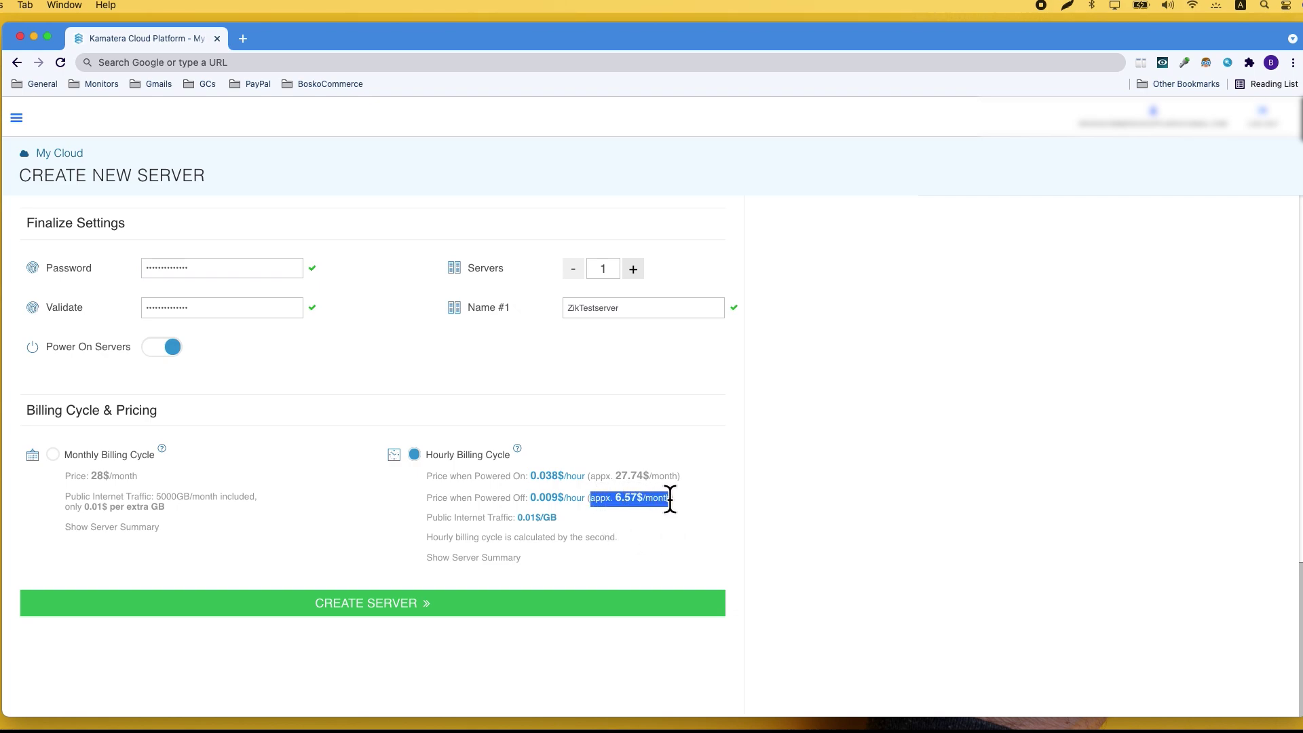
{"action": "left_click", "coordinate": [662, 563]}
{"action": "left_click_drag", "start_coordinate": [678, 475], "coordinate": [591, 475]}
{"action": "left_click", "coordinate": [595, 475]}
{"action": "scroll", "coordinate": [317, 555], "scroll_direction": "up", "scroll_amount": 15}
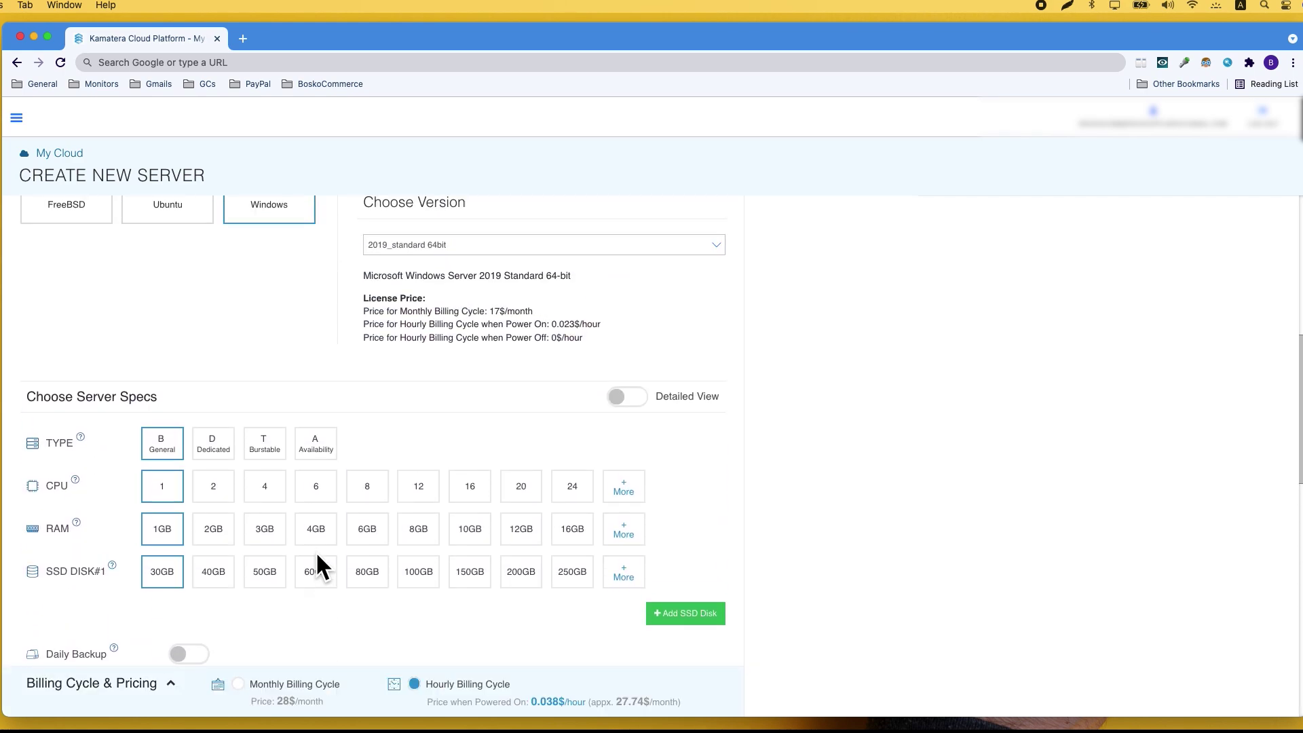
{"action": "scroll", "coordinate": [317, 564], "scroll_direction": "up", "scroll_amount": 2}
{"action": "scroll", "coordinate": [317, 563], "scroll_direction": "down", "scroll_amount": 6}
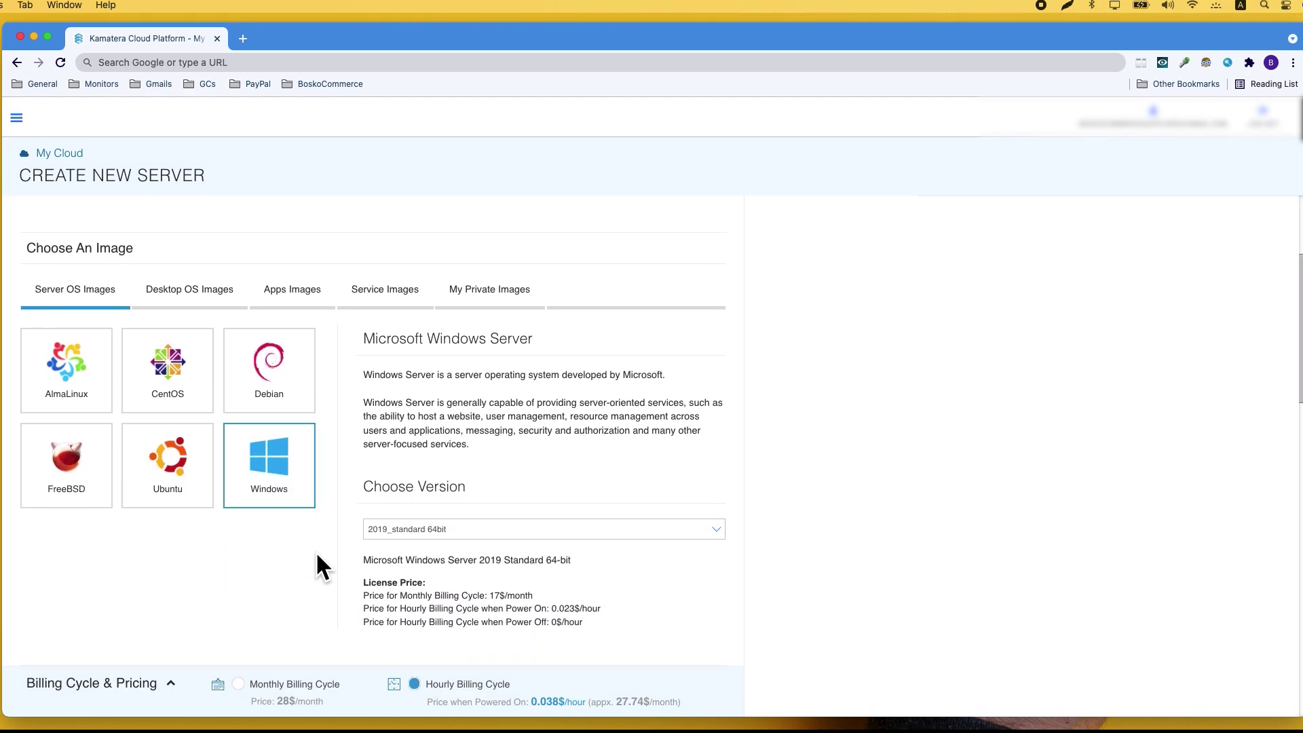
{"action": "scroll", "coordinate": [317, 564], "scroll_direction": "down", "scroll_amount": 3}
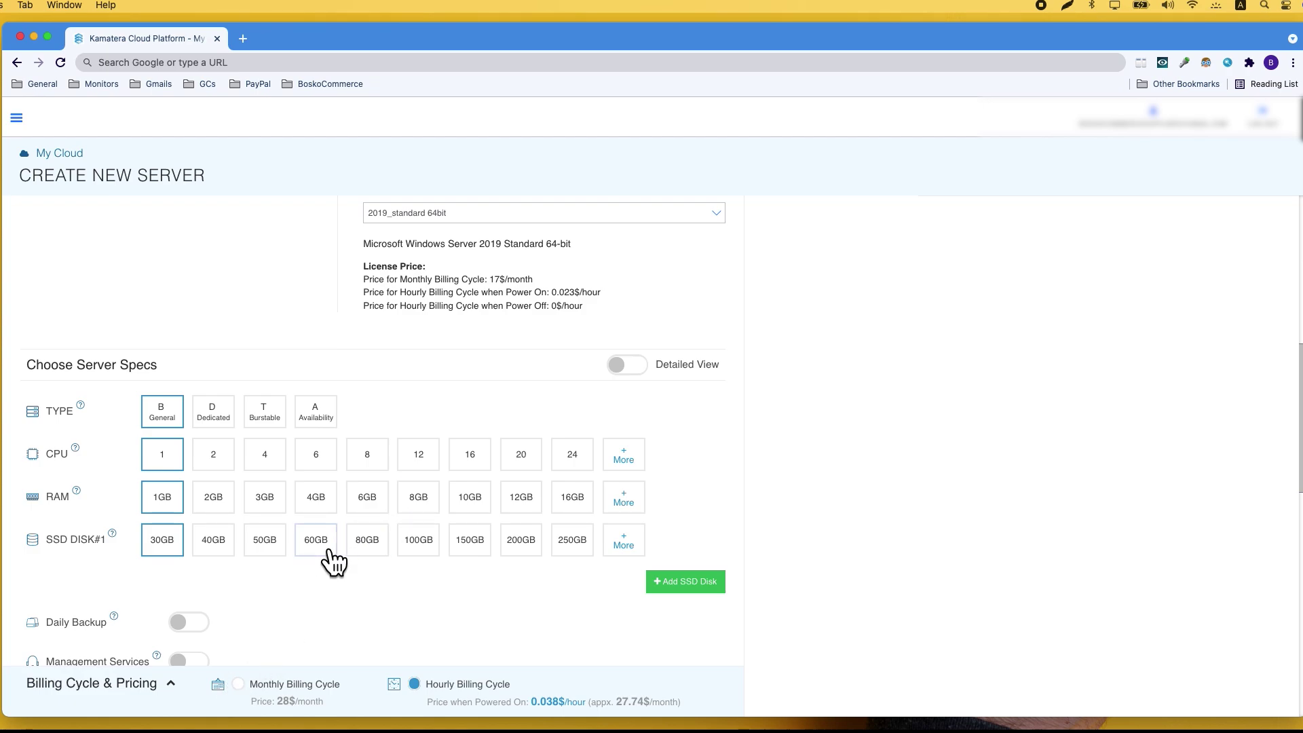
{"action": "scroll", "coordinate": [329, 551], "scroll_direction": "down", "scroll_amount": 10}
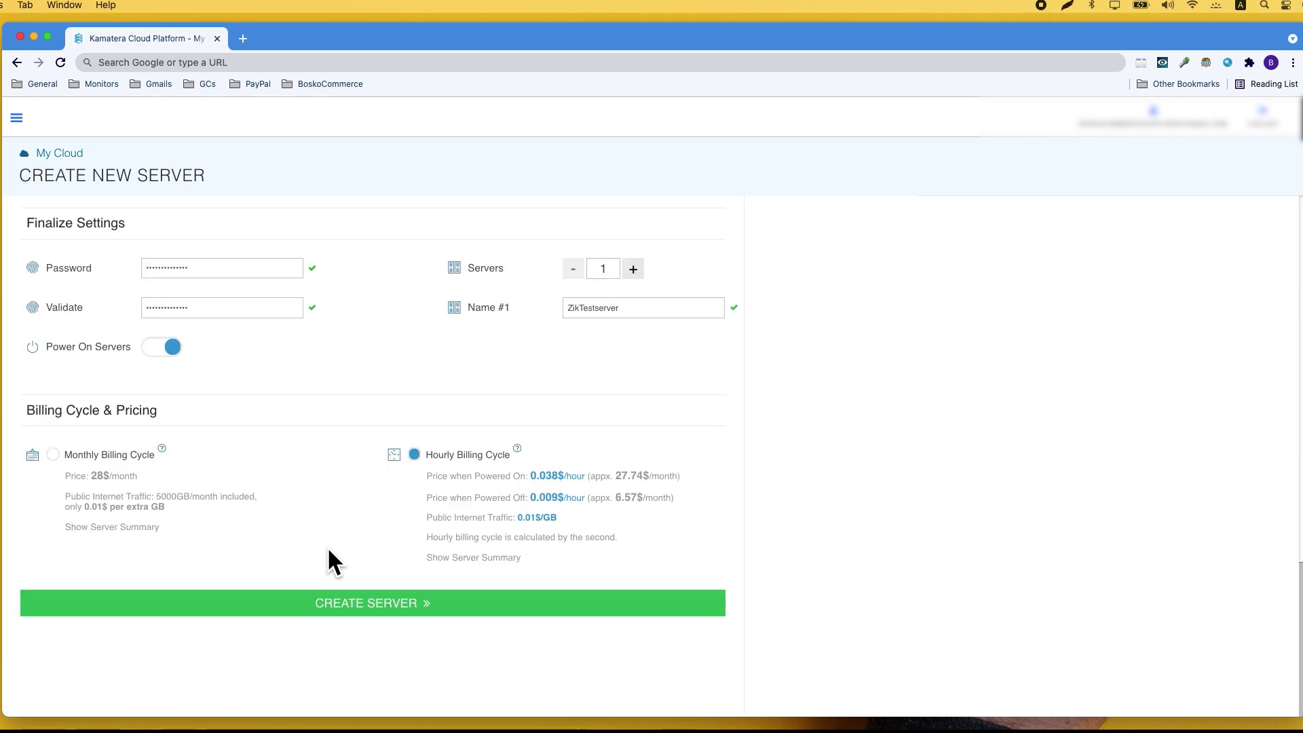
- Create the server and watch its Create Server task in the Tasks Queue at 12%
{"action": "left_click", "coordinate": [338, 606]}
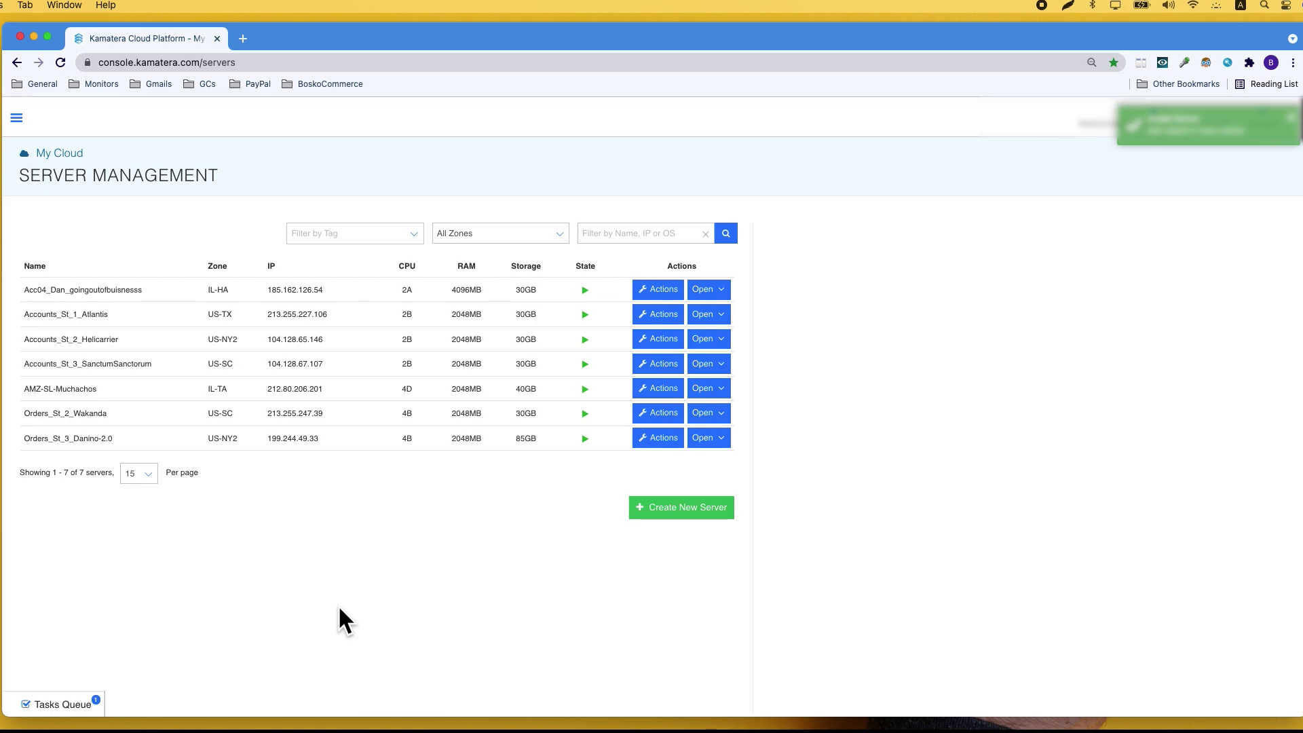
{"action": "left_click", "coordinate": [48, 703]}
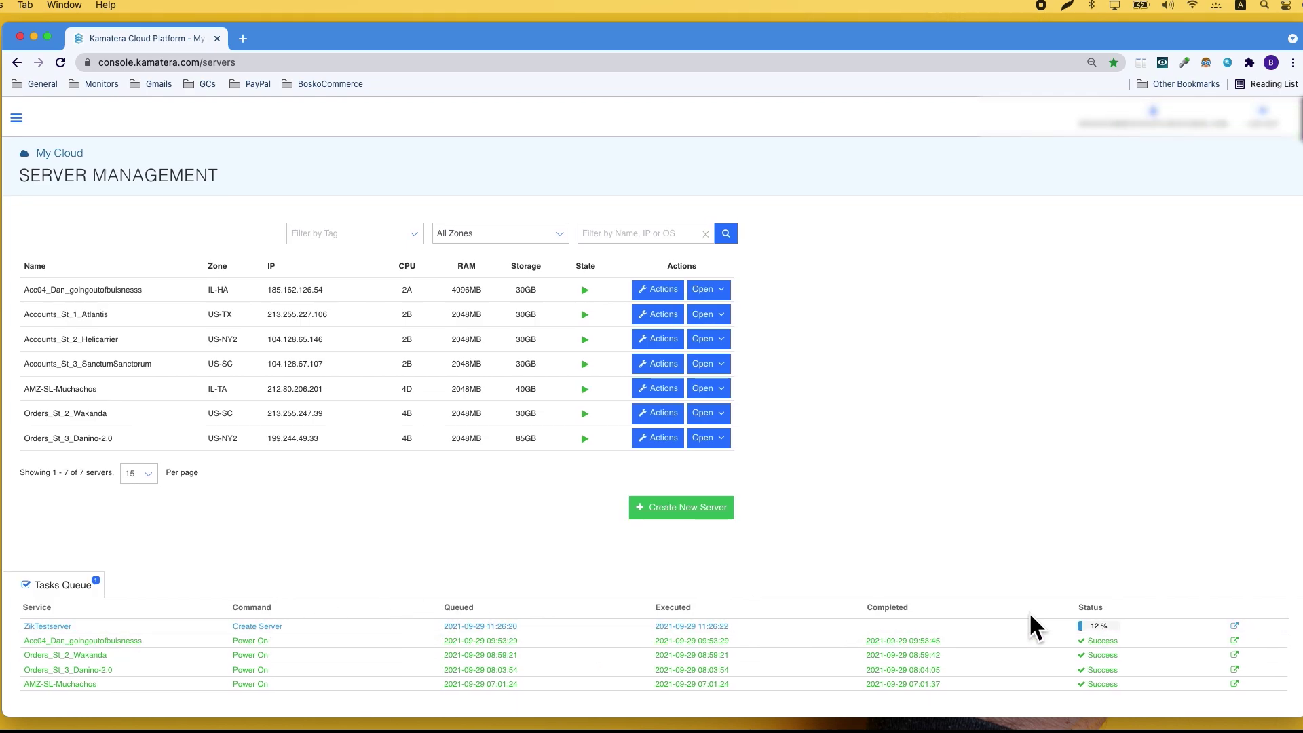
- Check the ZikTestserver creation task details, then open the server's Overview showing it powered on
{"action": "left_click", "coordinate": [1111, 625]}
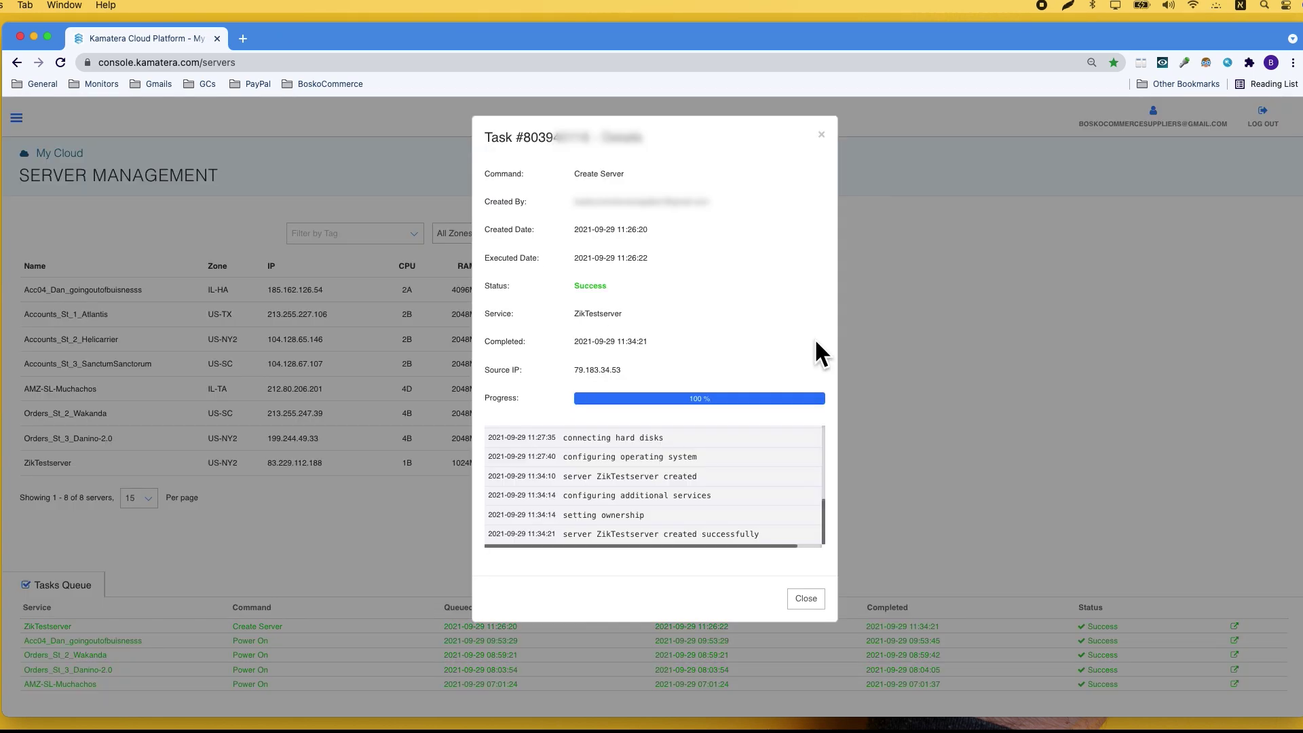
{"action": "key", "text": "Escape"}
{"action": "left_click", "coordinate": [52, 485]}
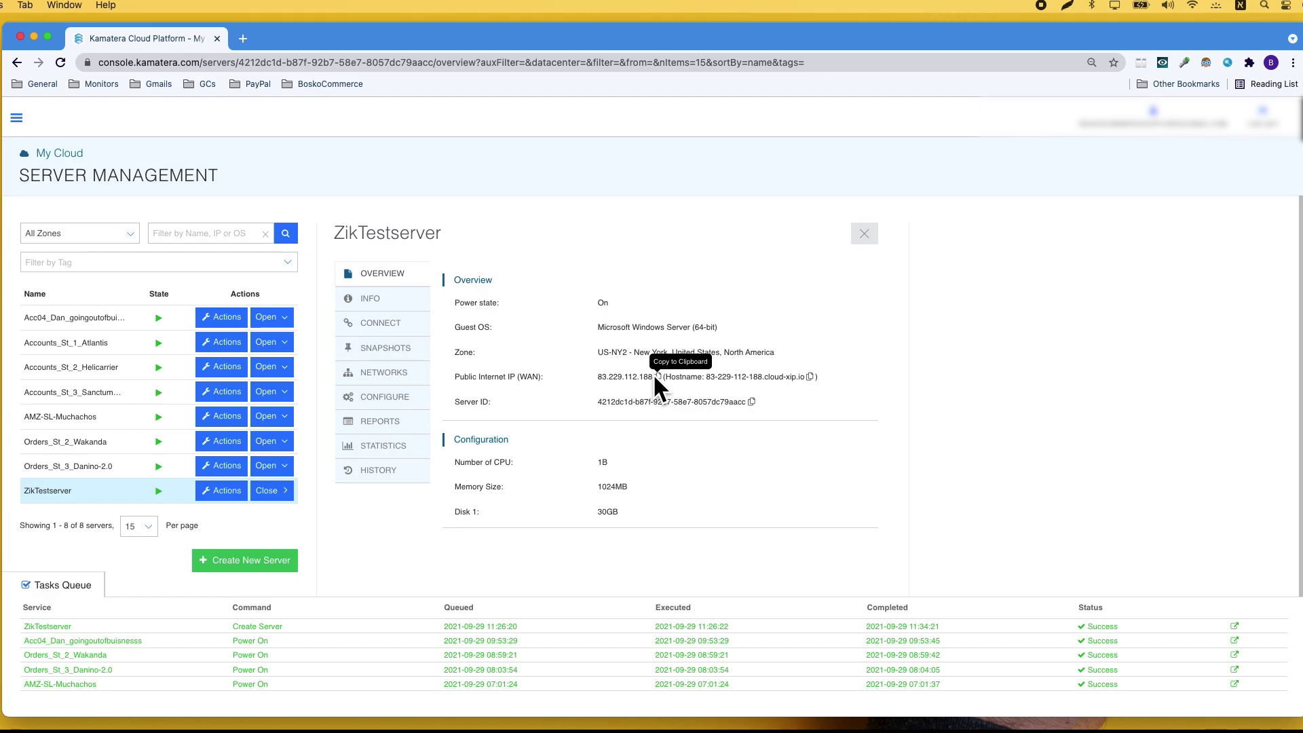
{"action": "left_click", "coordinate": [378, 306]}
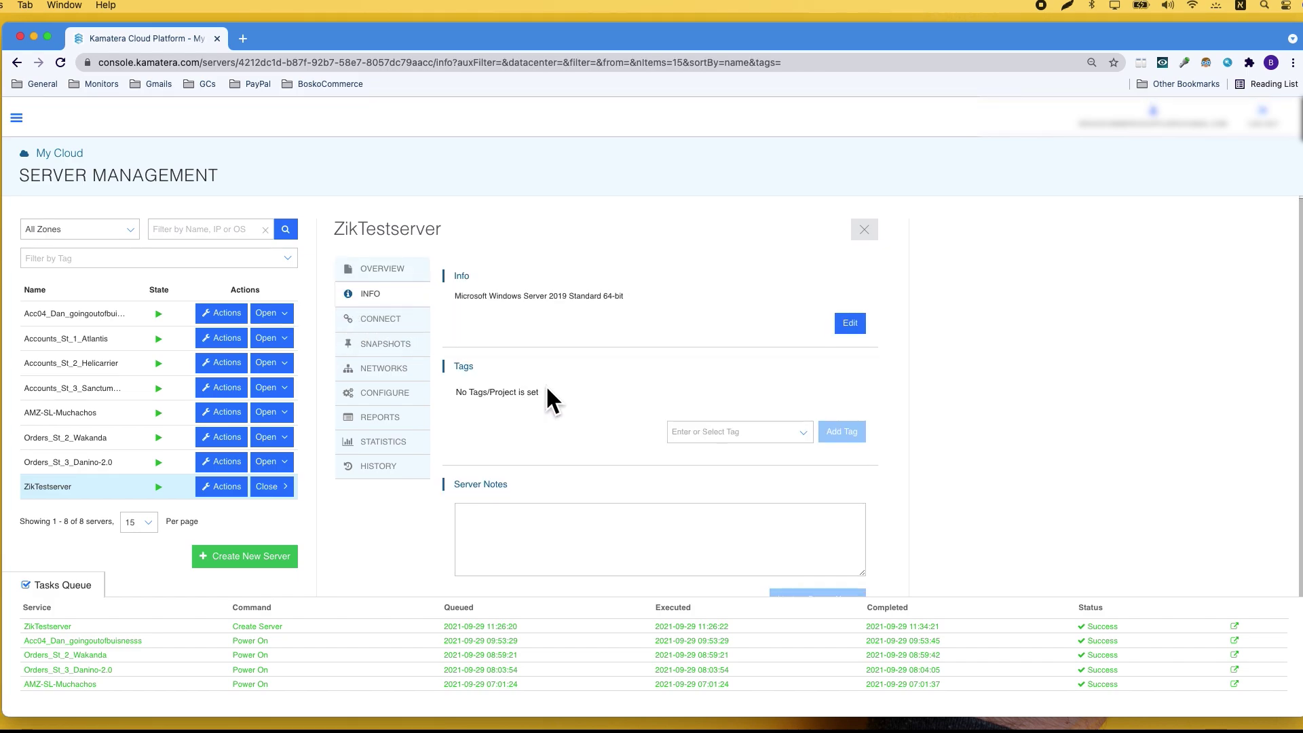
{"action": "scroll", "coordinate": [547, 366], "scroll_direction": "down", "scroll_amount": 2}
{"action": "scroll", "coordinate": [547, 389], "scroll_direction": "up", "scroll_amount": 2}
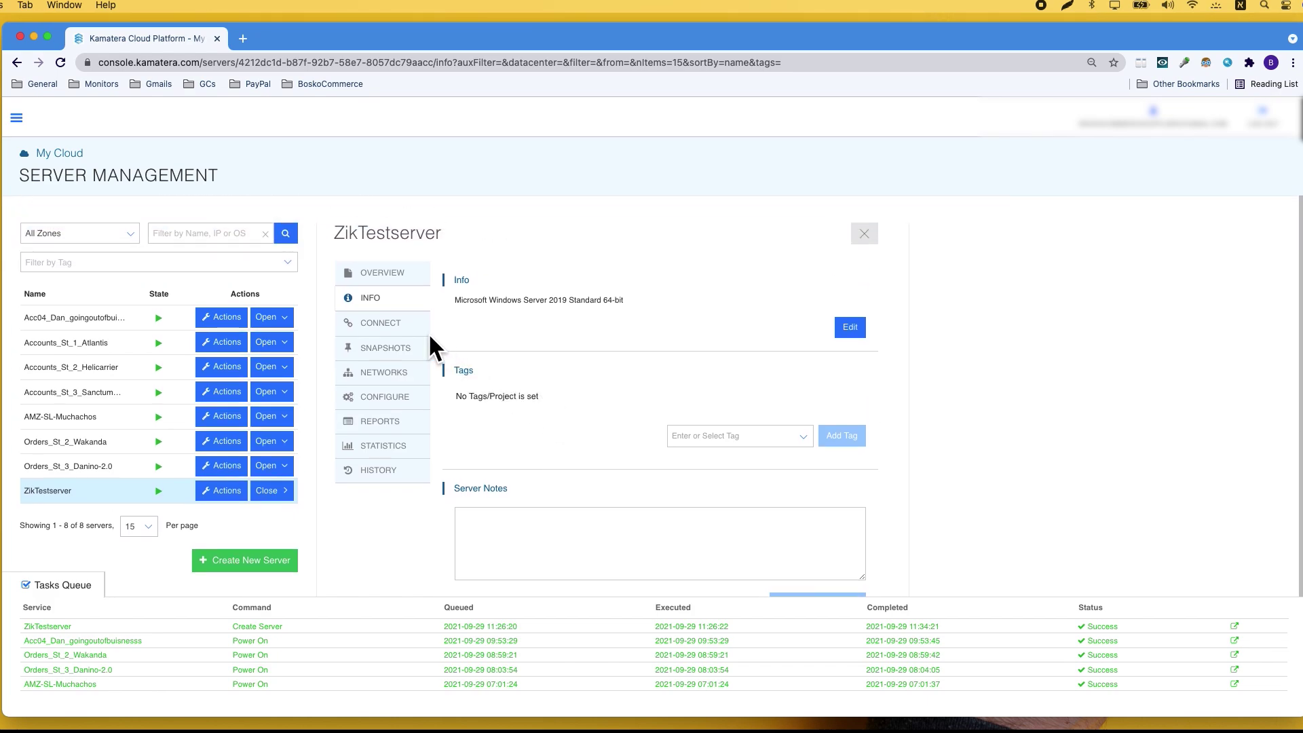
{"action": "left_click", "coordinate": [394, 324]}
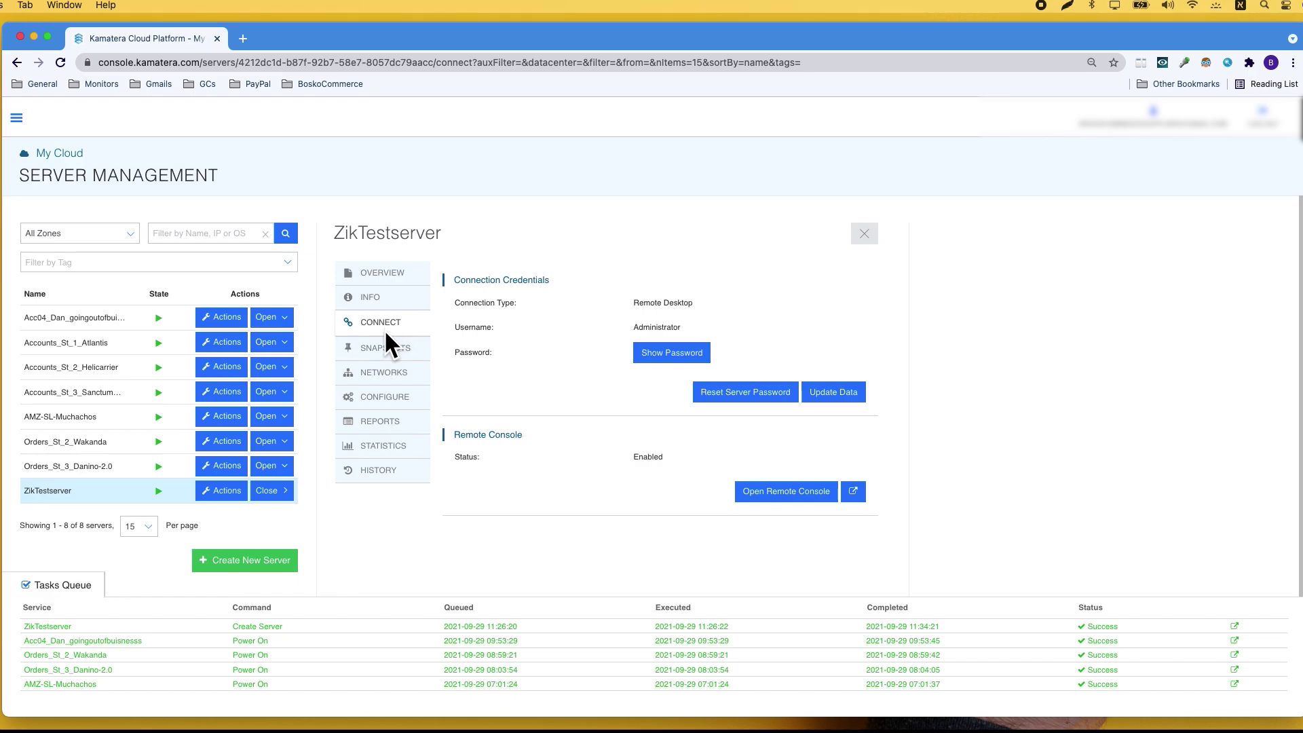
{"action": "left_click", "coordinate": [393, 373]}
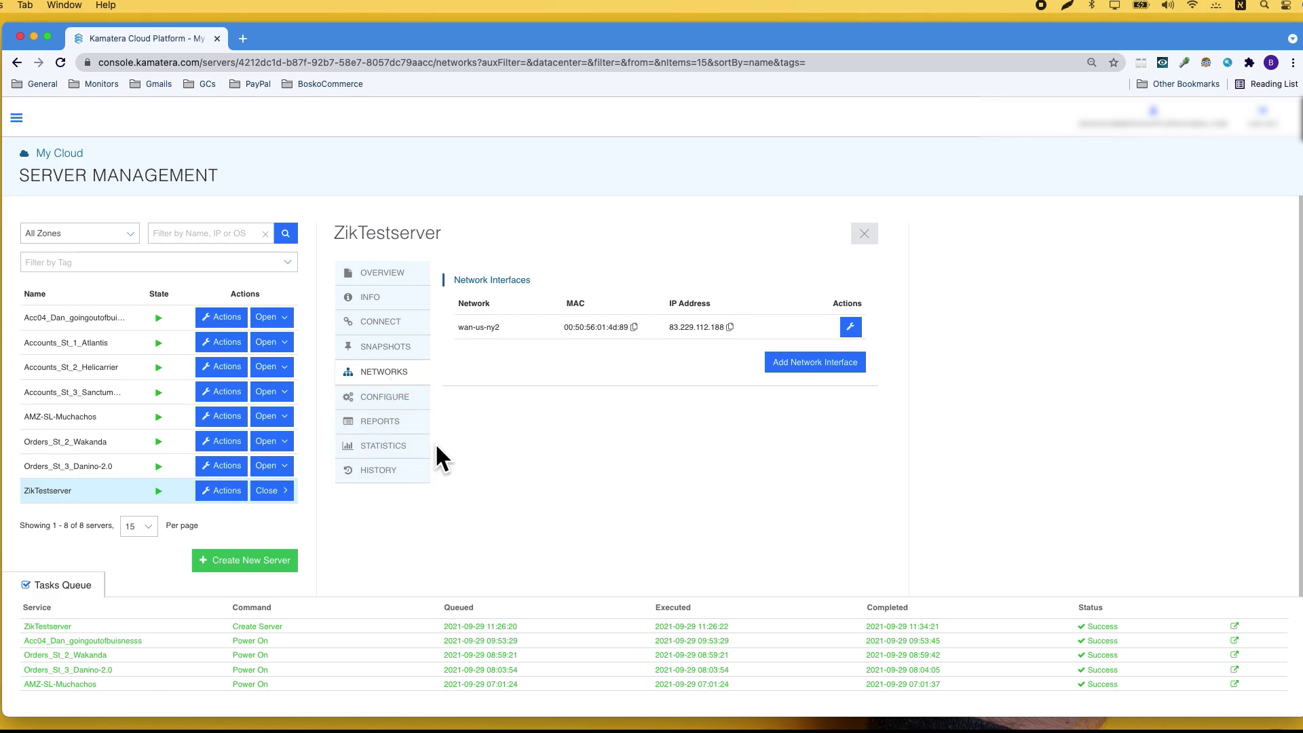
{"action": "left_click", "coordinate": [392, 397]}
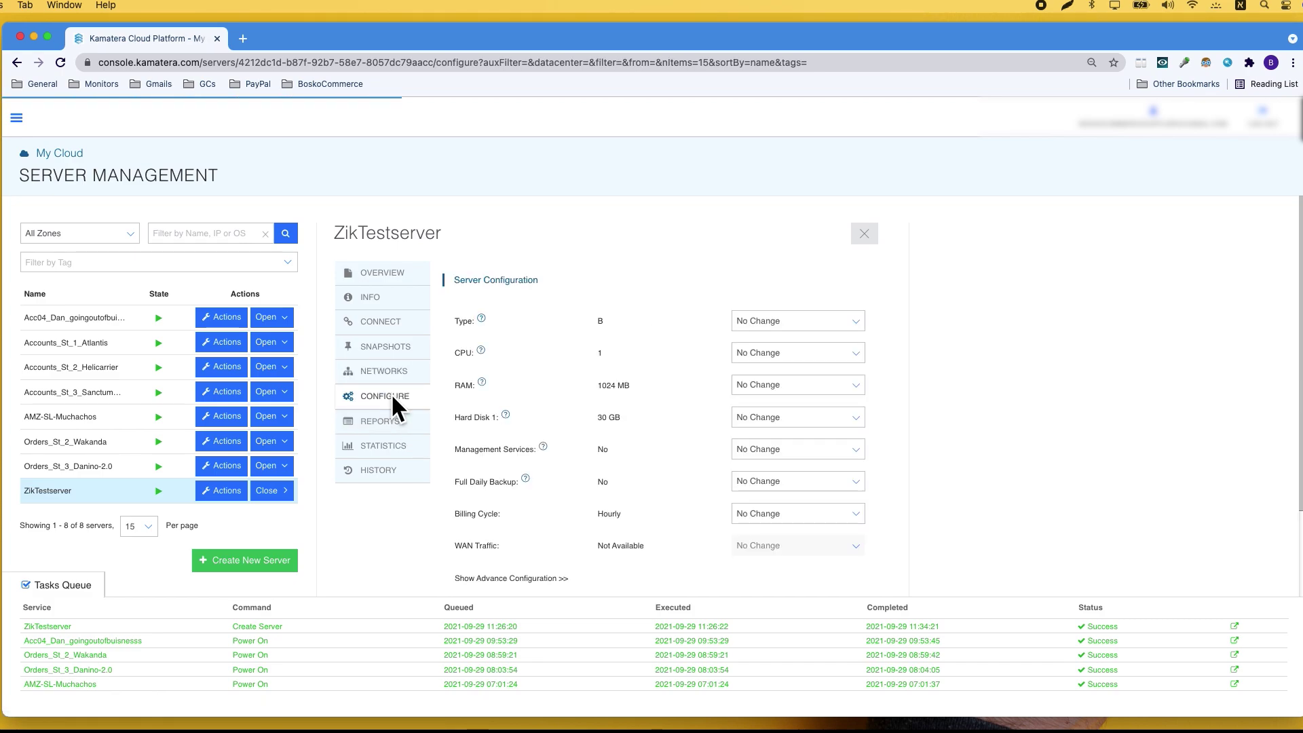
{"action": "scroll", "coordinate": [445, 394], "scroll_direction": "down", "scroll_amount": 2}
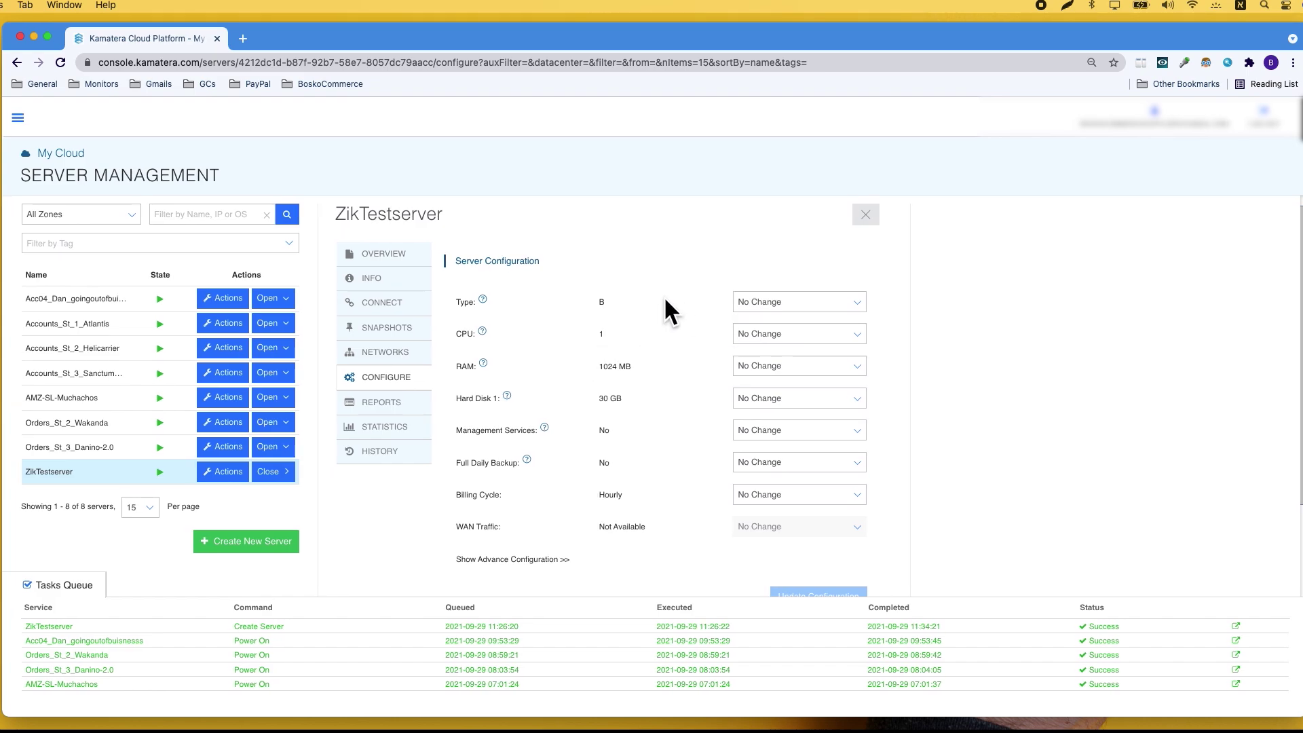
{"action": "left_click", "coordinate": [369, 424]}
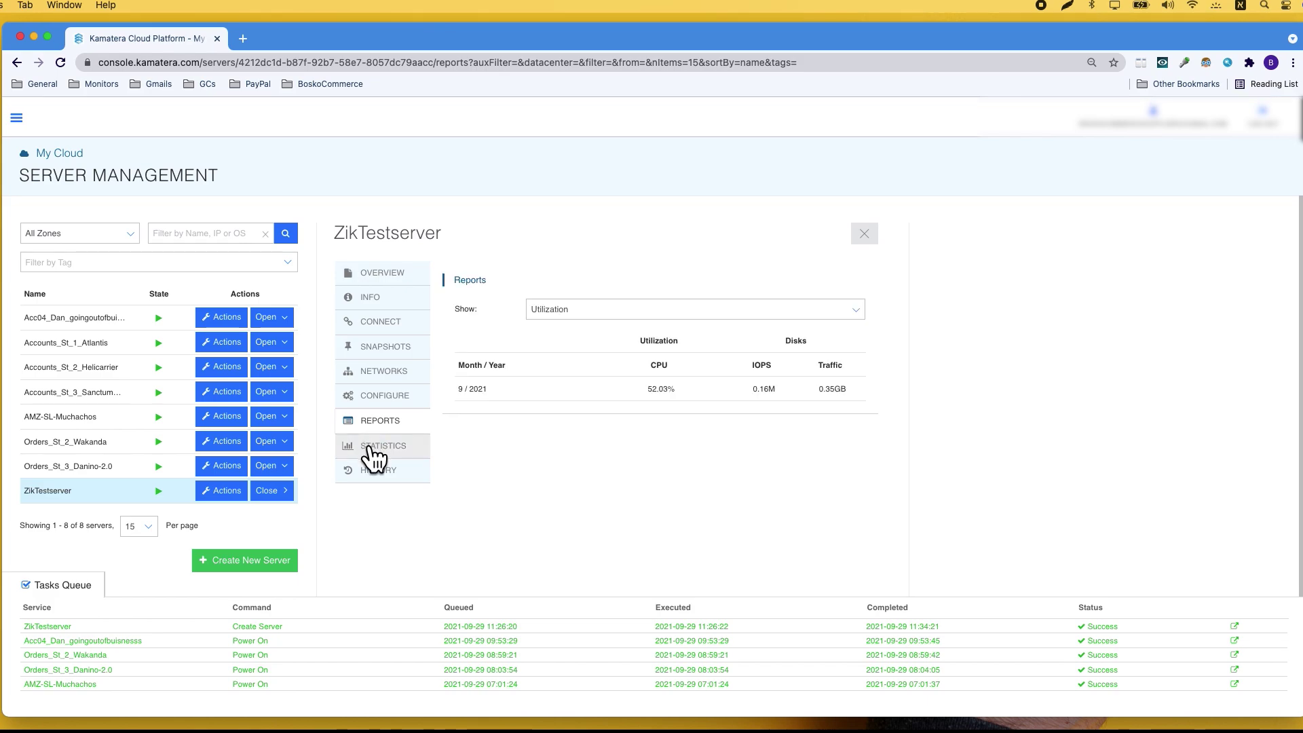
{"action": "left_click", "coordinate": [373, 451]}
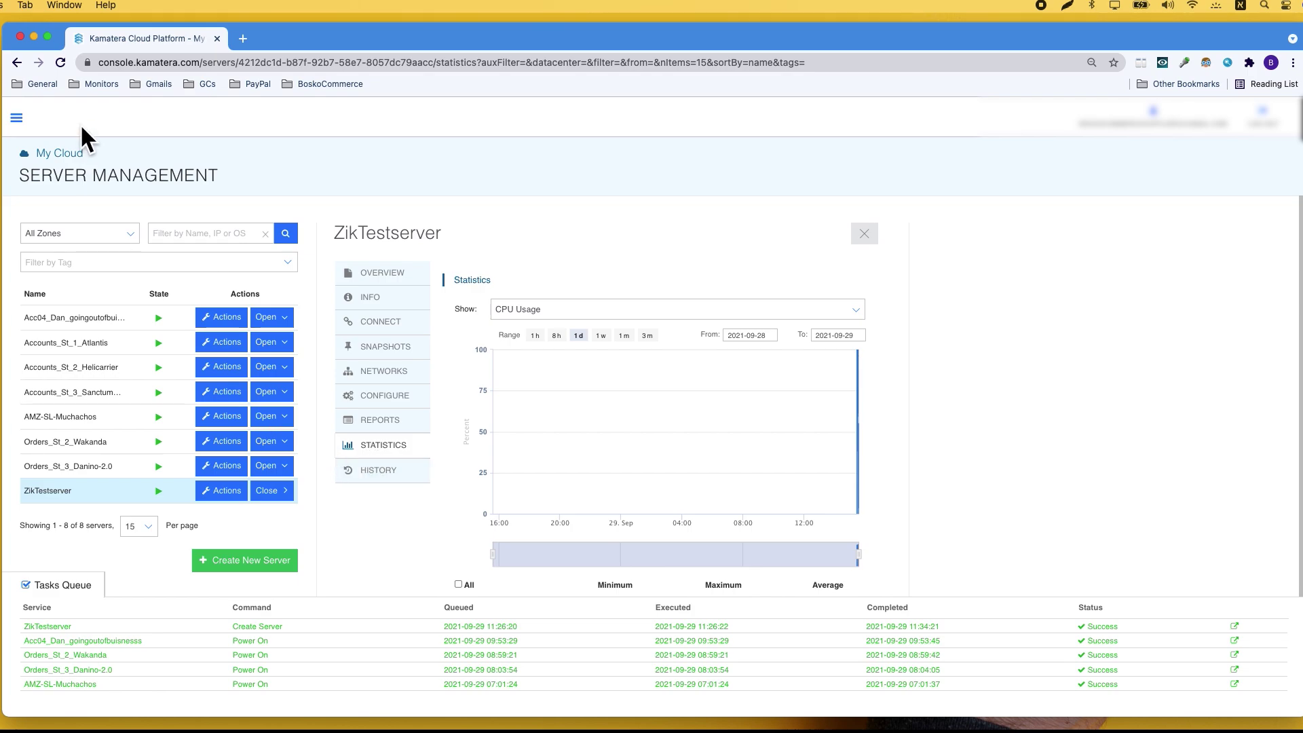
{"action": "left_click", "coordinate": [406, 475]}
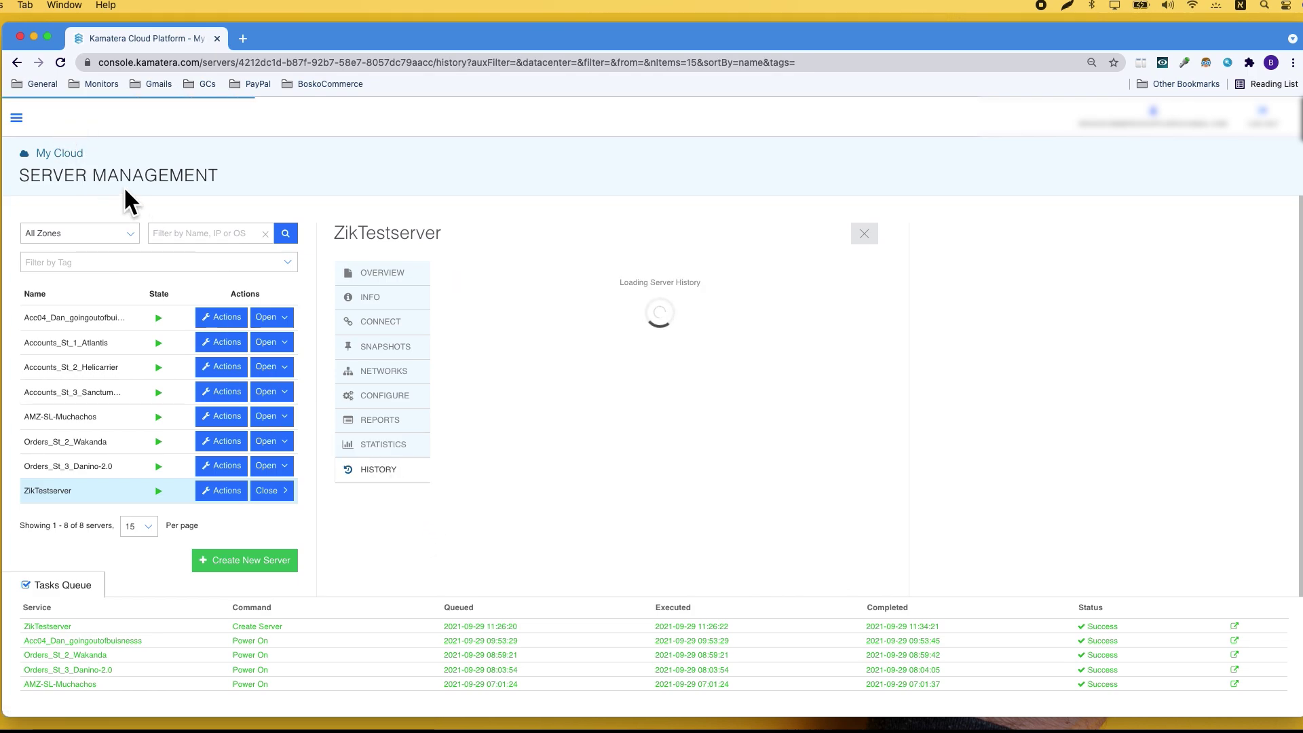
{"action": "left_click", "coordinate": [16, 118]}
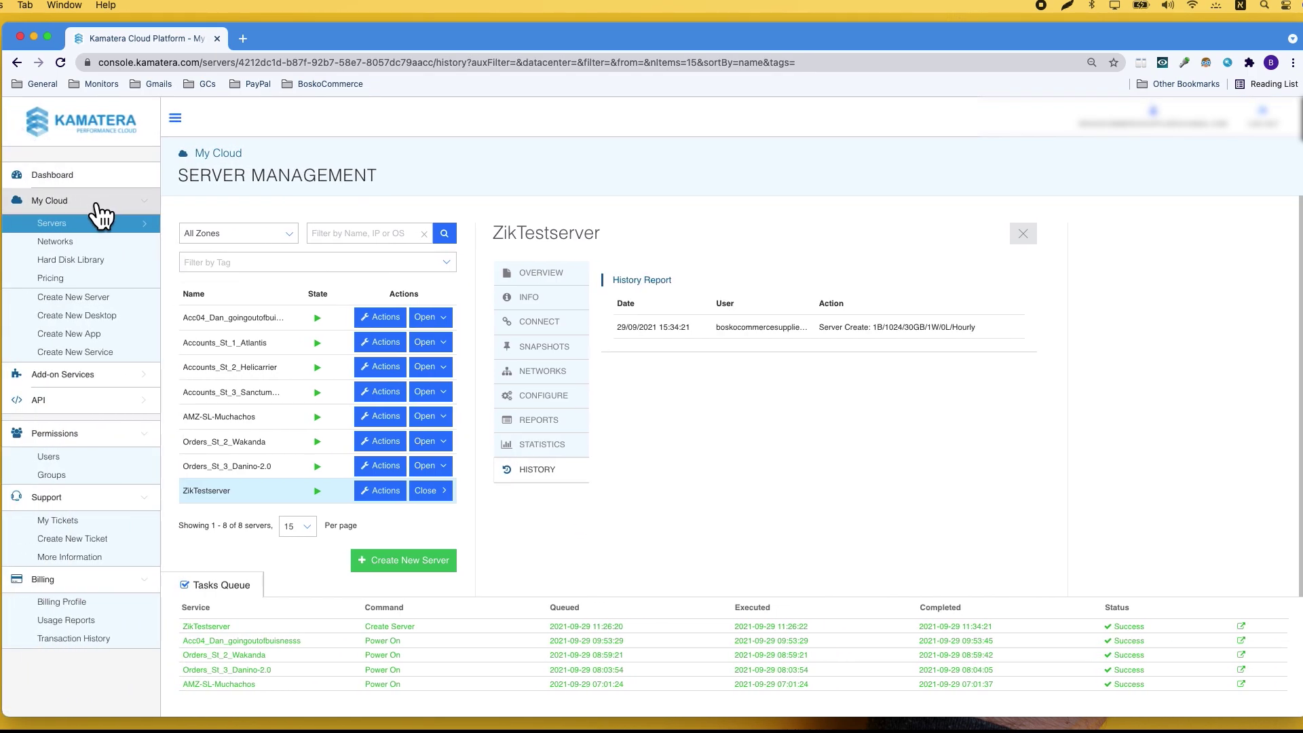
{"action": "left_click", "coordinate": [63, 176]}
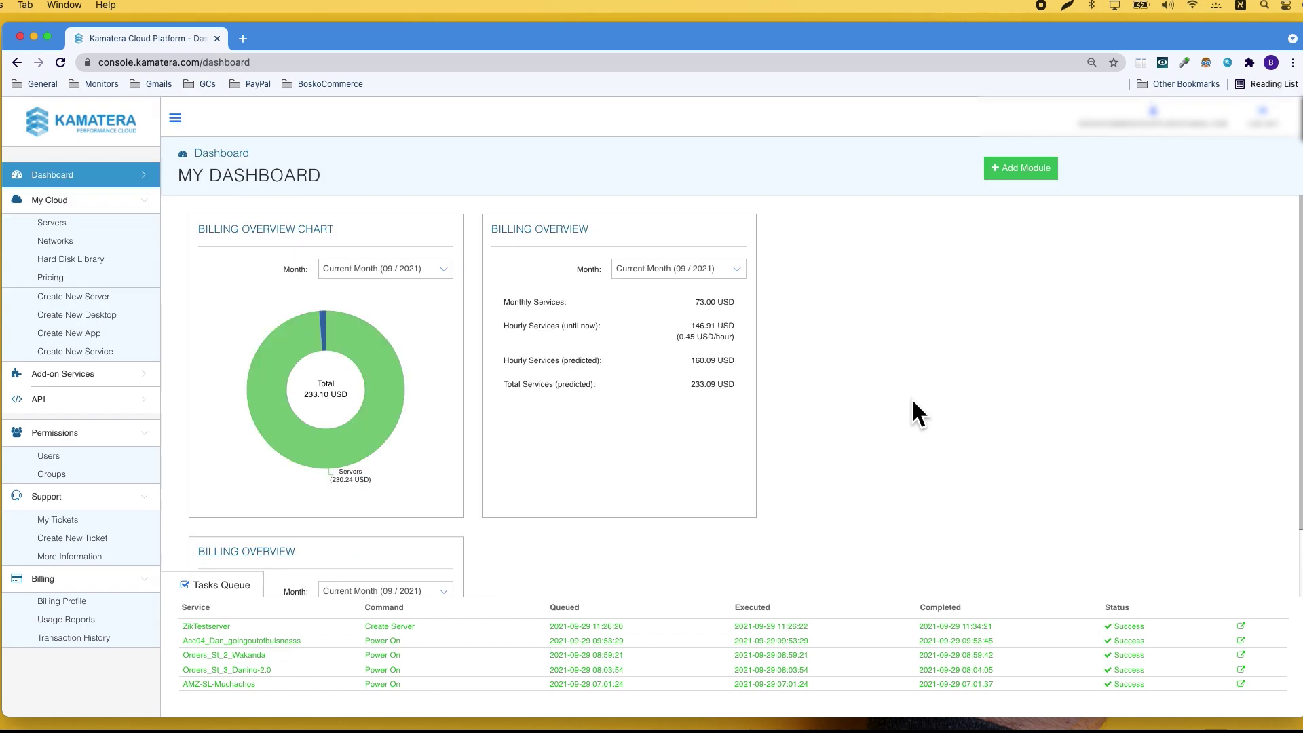
{"action": "scroll", "coordinate": [910, 397], "scroll_direction": "down", "scroll_amount": 5}
{"action": "scroll", "coordinate": [913, 400], "scroll_direction": "up", "scroll_amount": 5}
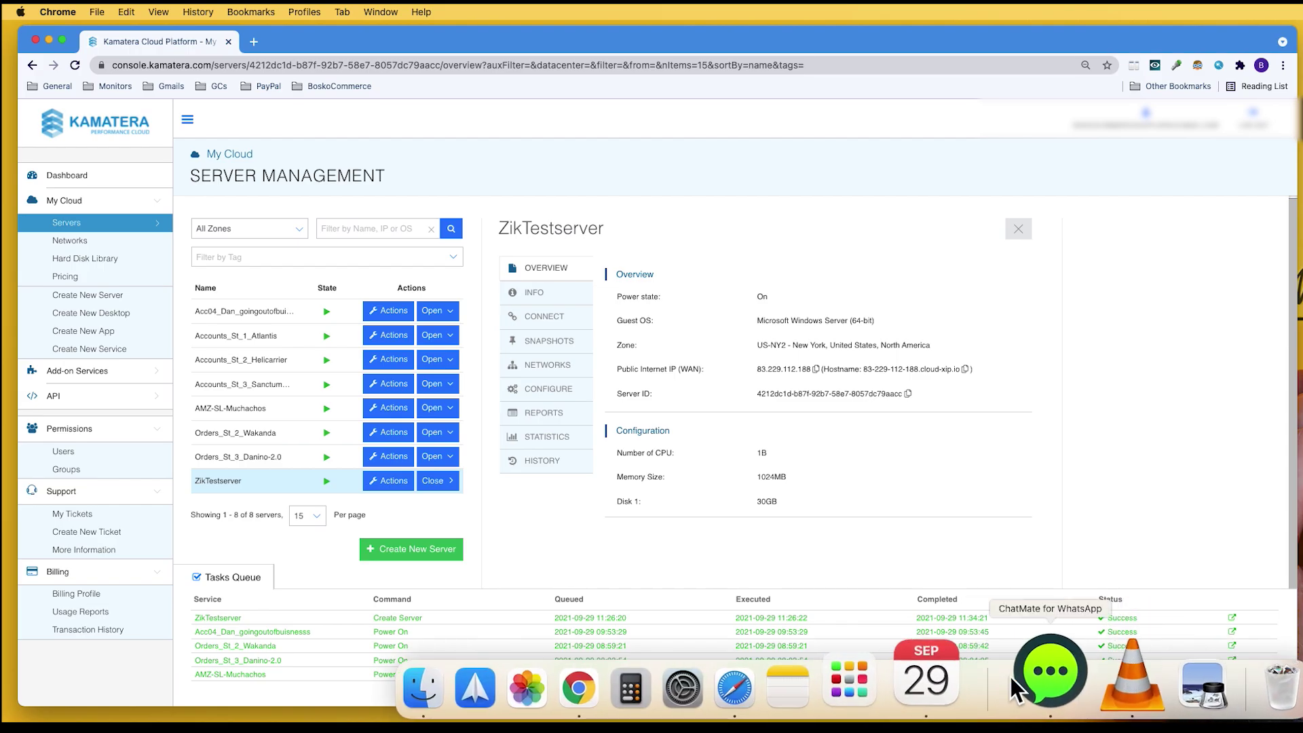
{"action": "left_click", "coordinate": [902, 666]}
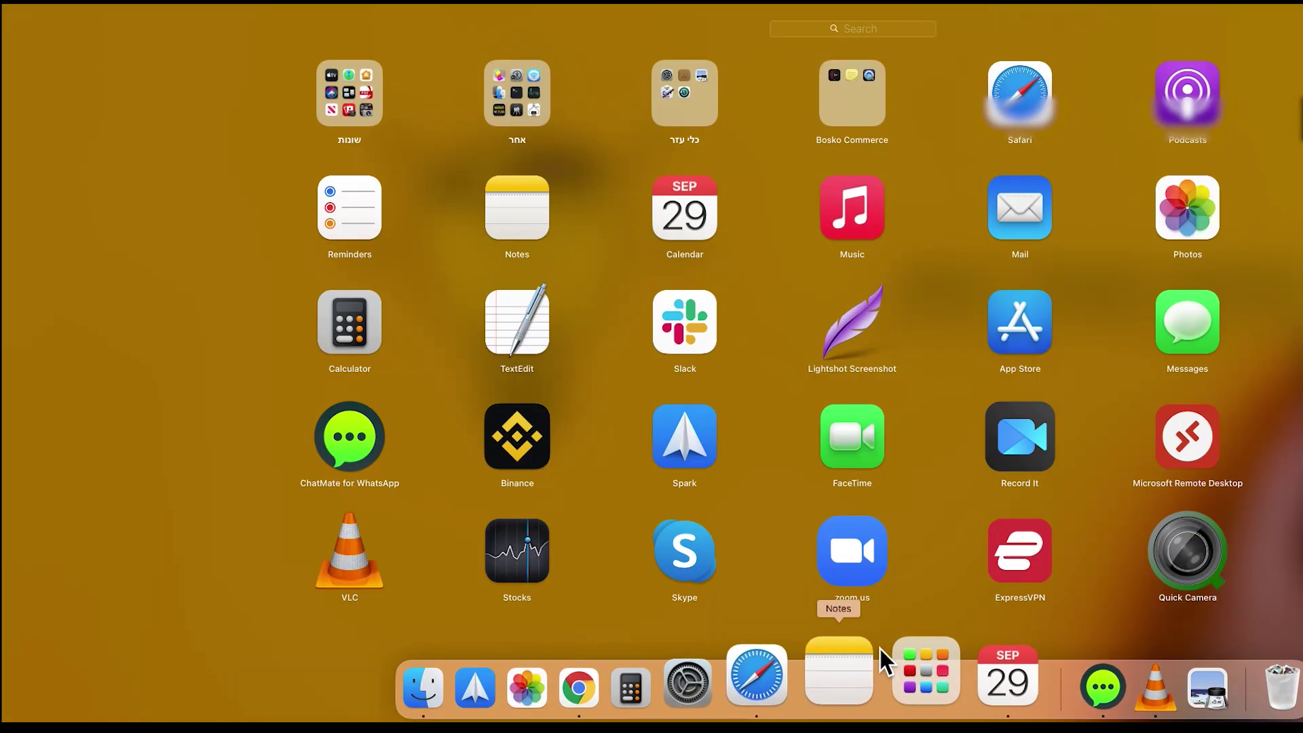
- Launch Microsoft Remote Desktop from Launchpad, showing its 4 saved PCs
{"action": "left_click", "coordinate": [1169, 438]}
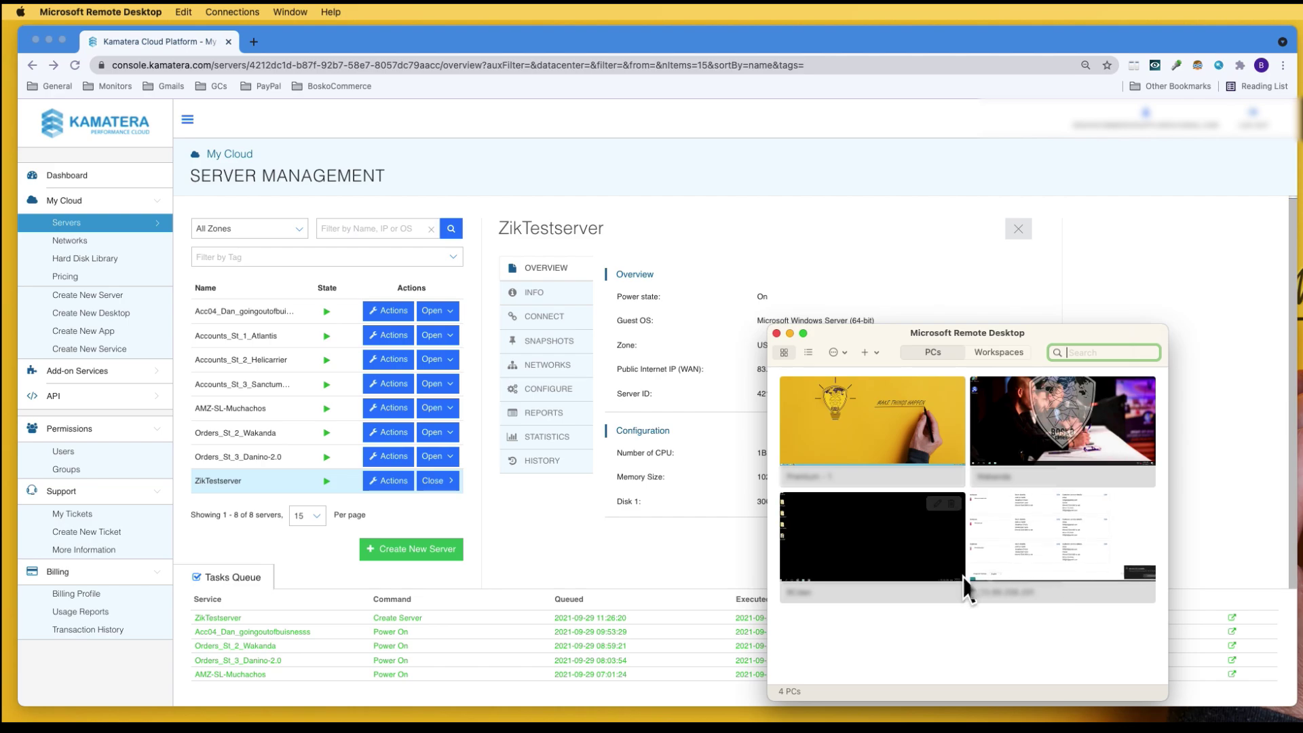
{"action": "mouse_move", "coordinate": [995, 565]}
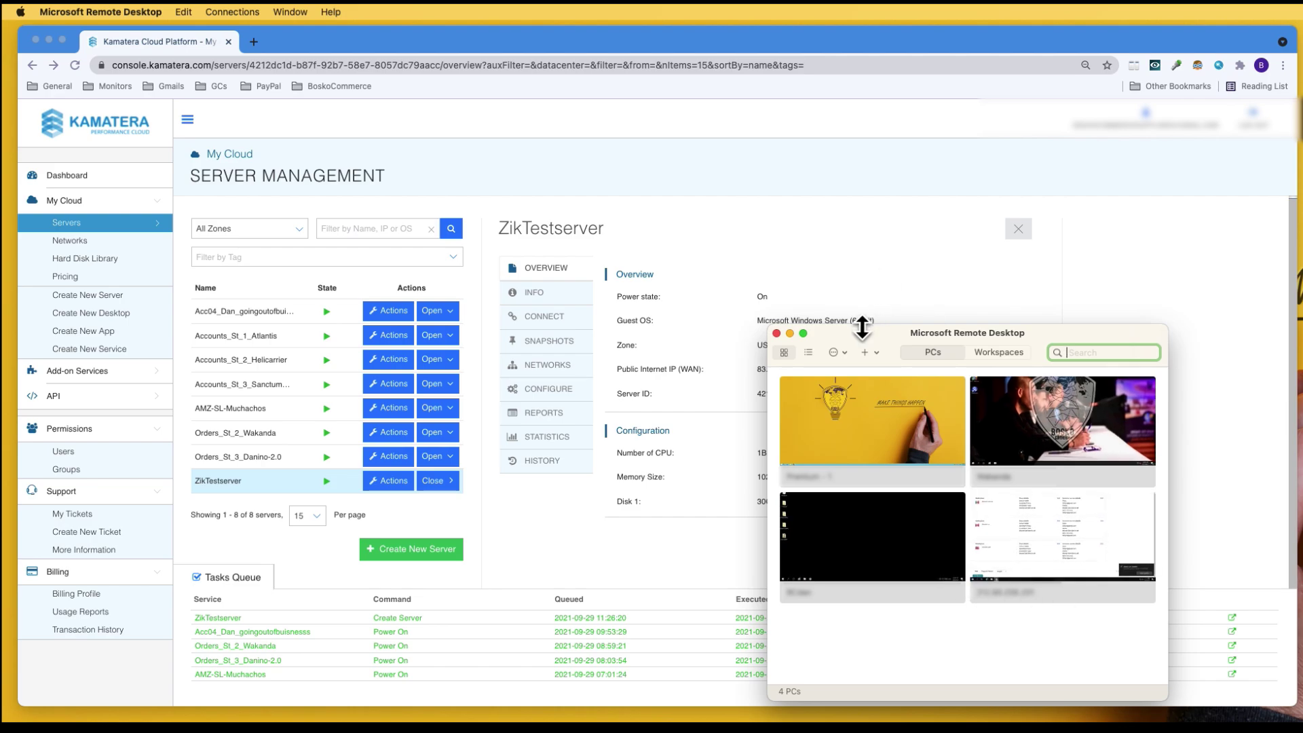
- Start a new PC entry in Remote Desktop and copy the server's IP from the Kamatera console
{"action": "left_click_drag", "start_coordinate": [861, 327], "coordinate": [1266, 286]}
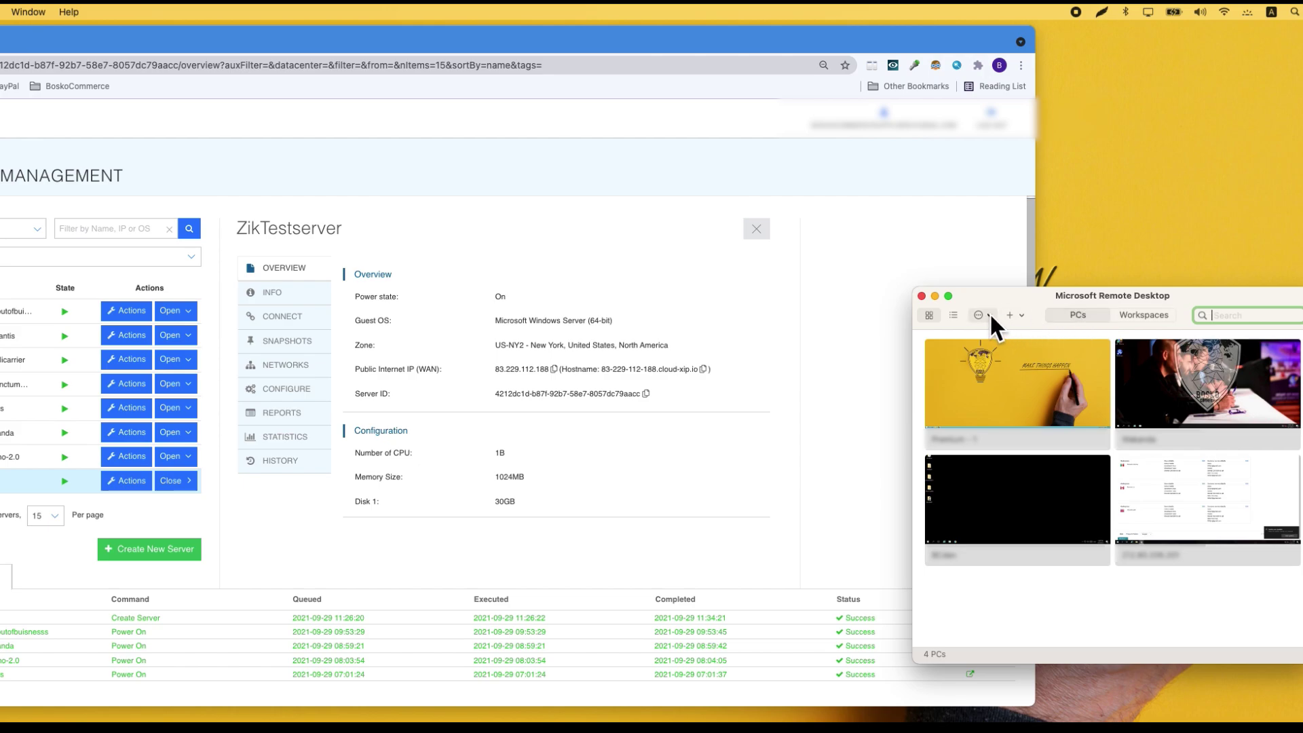
{"action": "left_click", "coordinate": [1021, 316]}
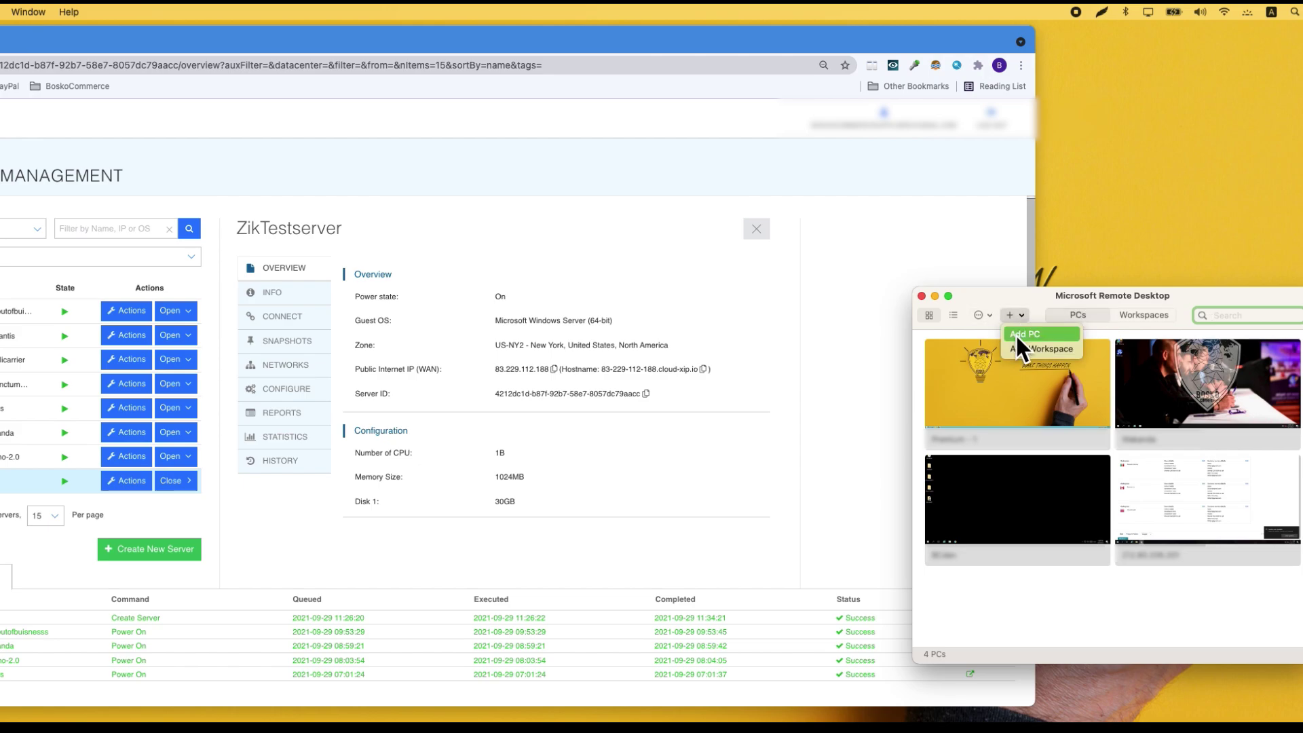
{"action": "left_click", "coordinate": [1073, 335]}
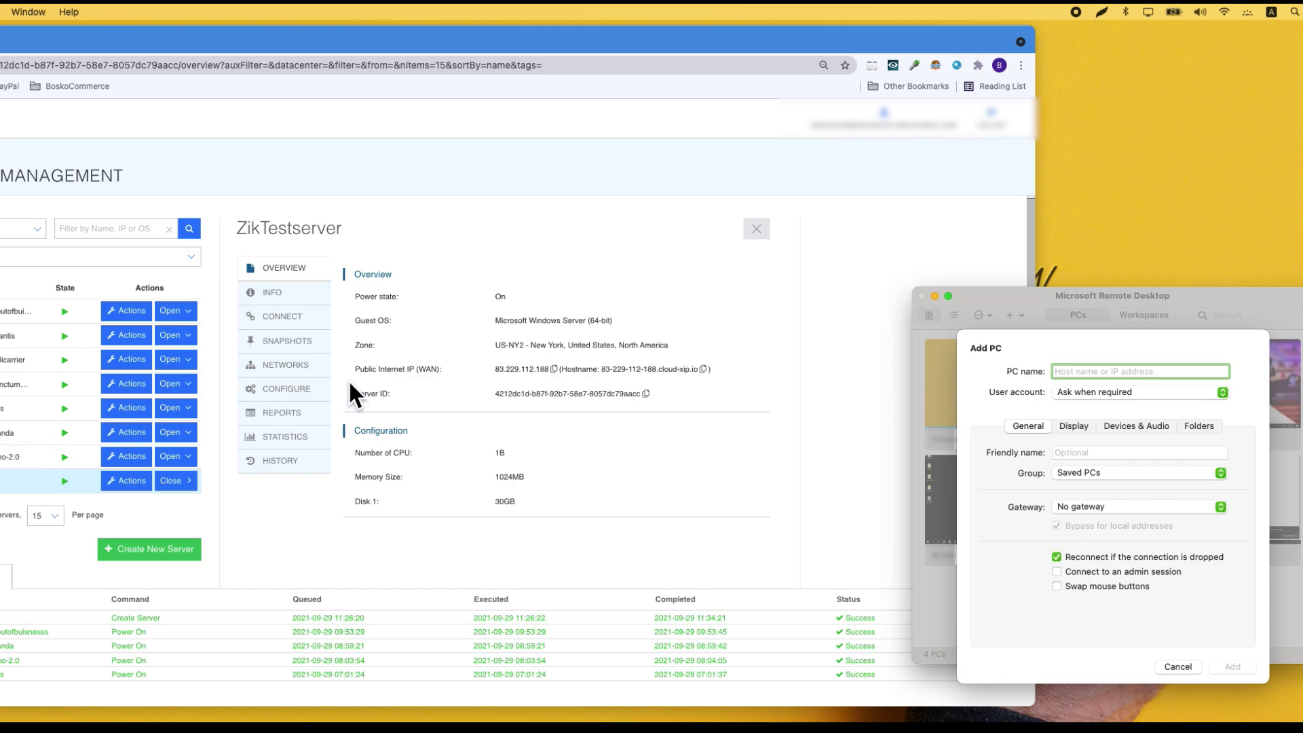
{"action": "left_click", "coordinate": [553, 369]}
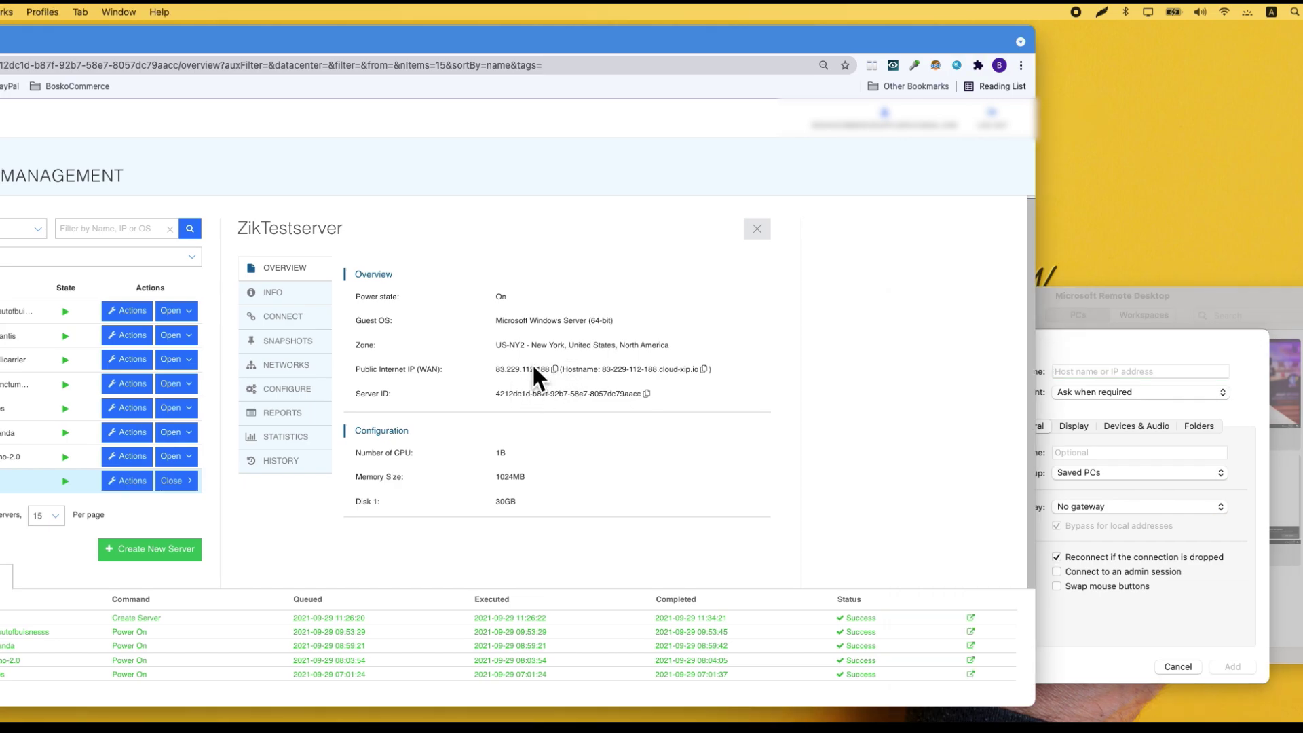
{"action": "left_click", "coordinate": [1209, 413]}
- Paste 83.229.112.188 as the PC name and open the user account list
{"action": "left_click", "coordinate": [1156, 390]}
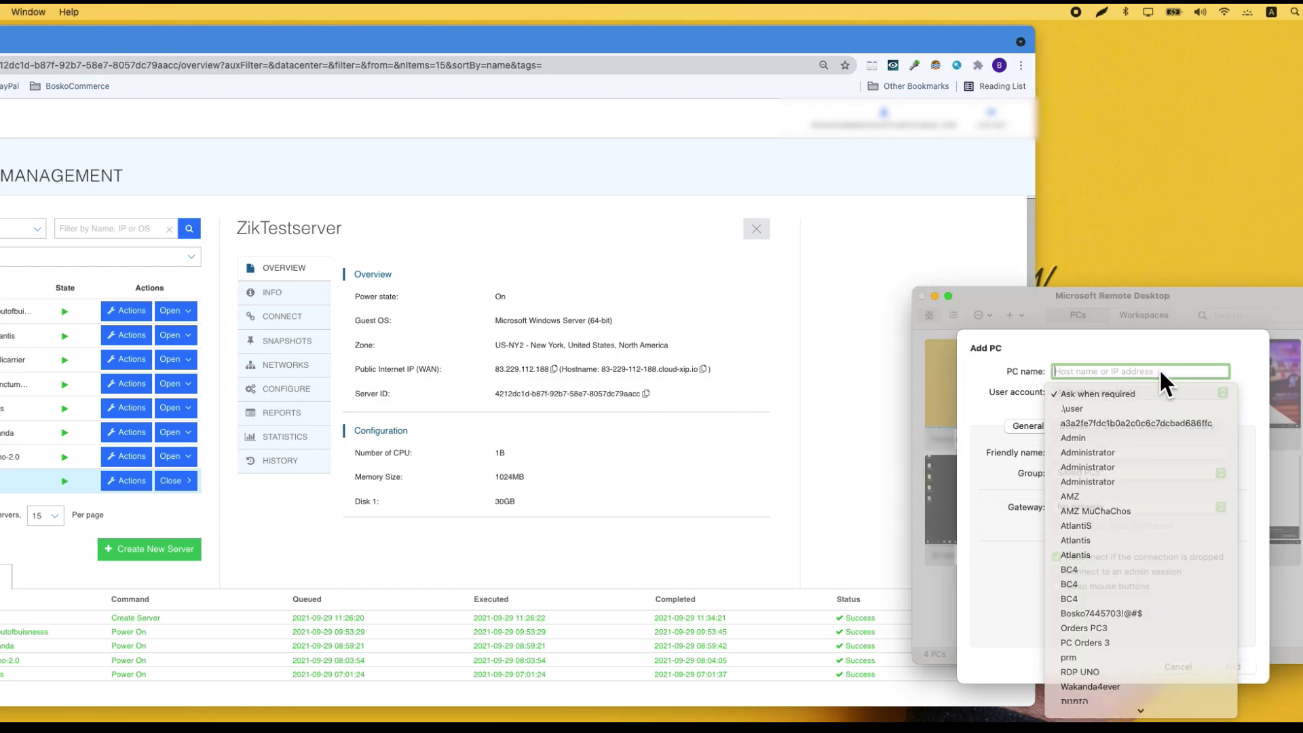
{"action": "left_click", "coordinate": [1159, 370]}
{"action": "key", "text": "super+v"}
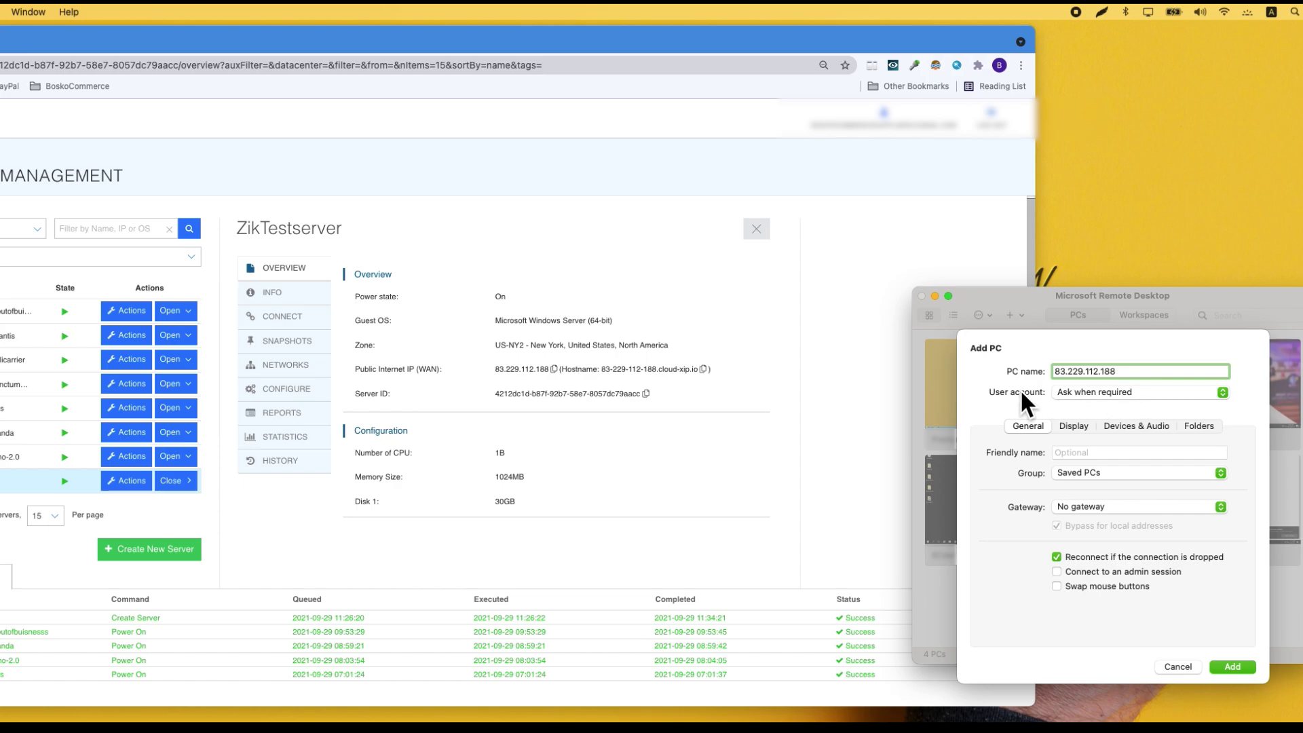
{"action": "left_click", "coordinate": [1105, 393]}
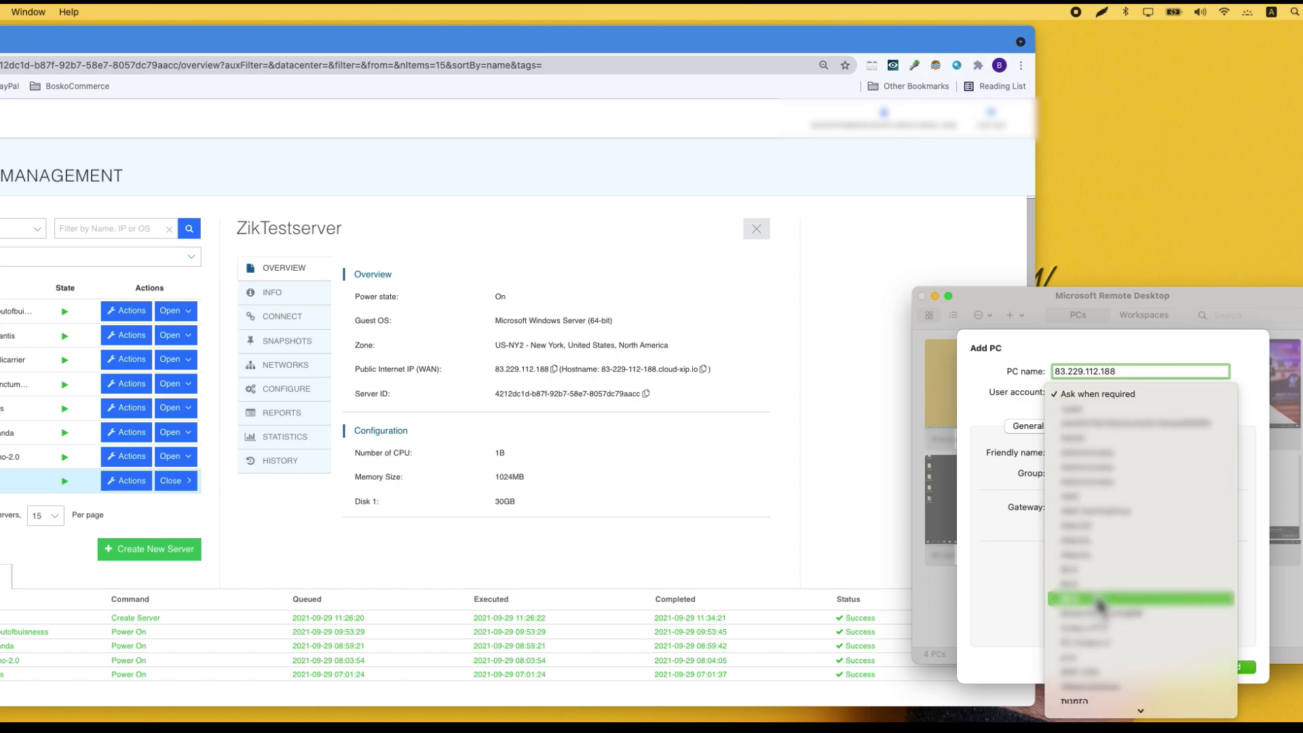
{"action": "scroll", "coordinate": [1106, 672], "scroll_direction": "down", "scroll_amount": 2}
- Add a user account with username 83.229.112.188, the server password and friendly name 'The zik test'
{"action": "left_click", "coordinate": [1106, 708]}
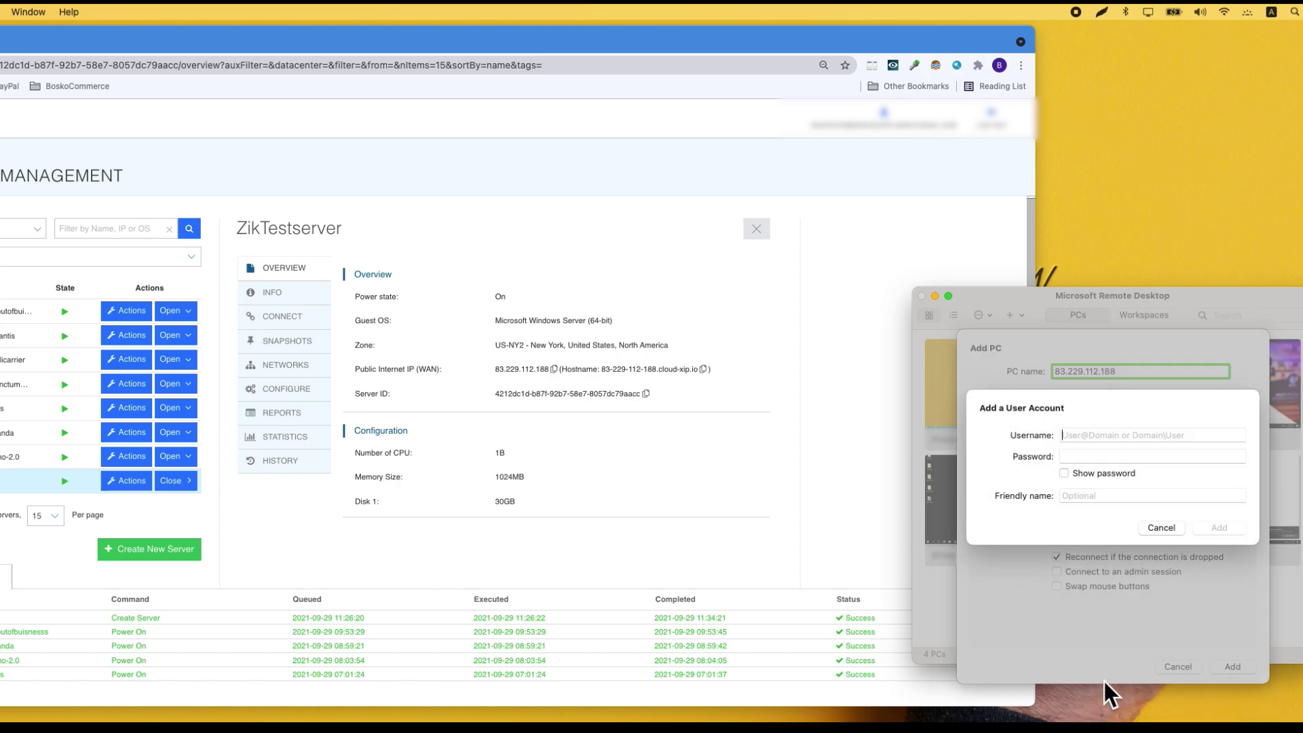
{"action": "key", "text": "super+v"}
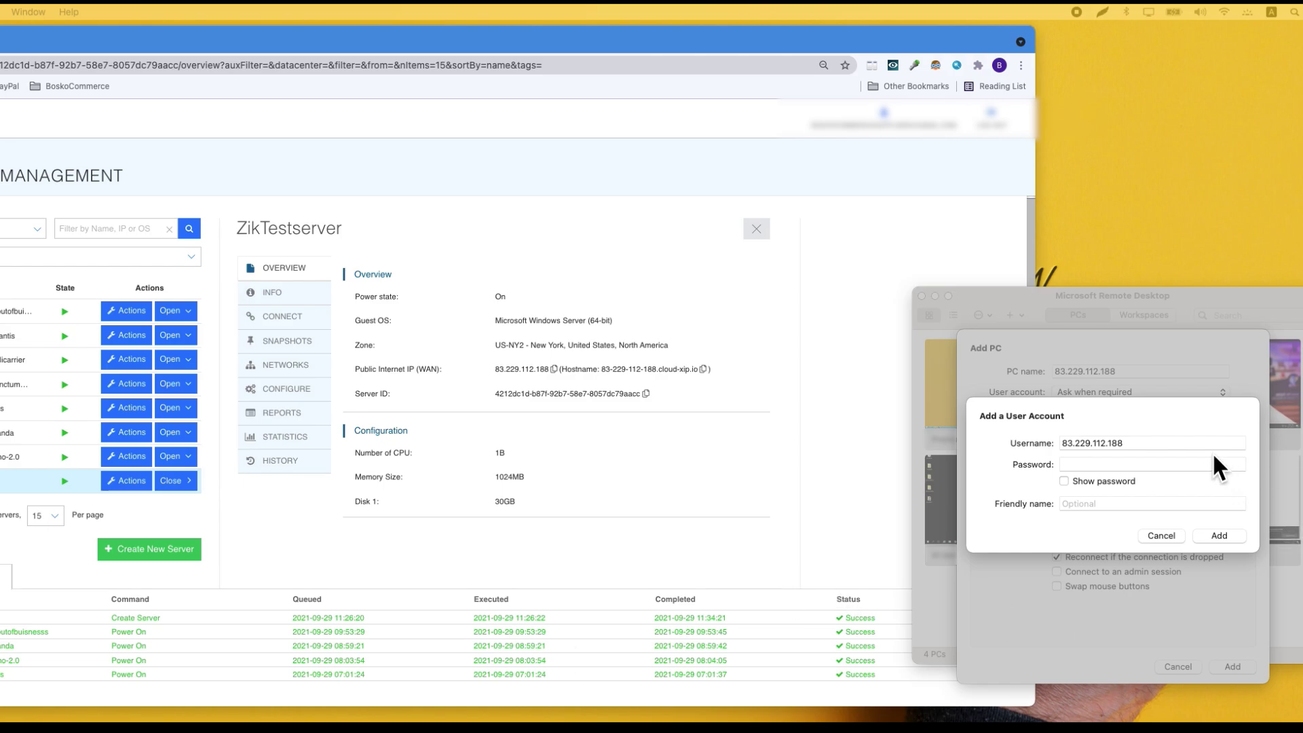
{"action": "left_click", "coordinate": [1190, 460]}
{"action": "key", "text": "super+v"}
{"action": "left_click", "coordinate": [1096, 503]}
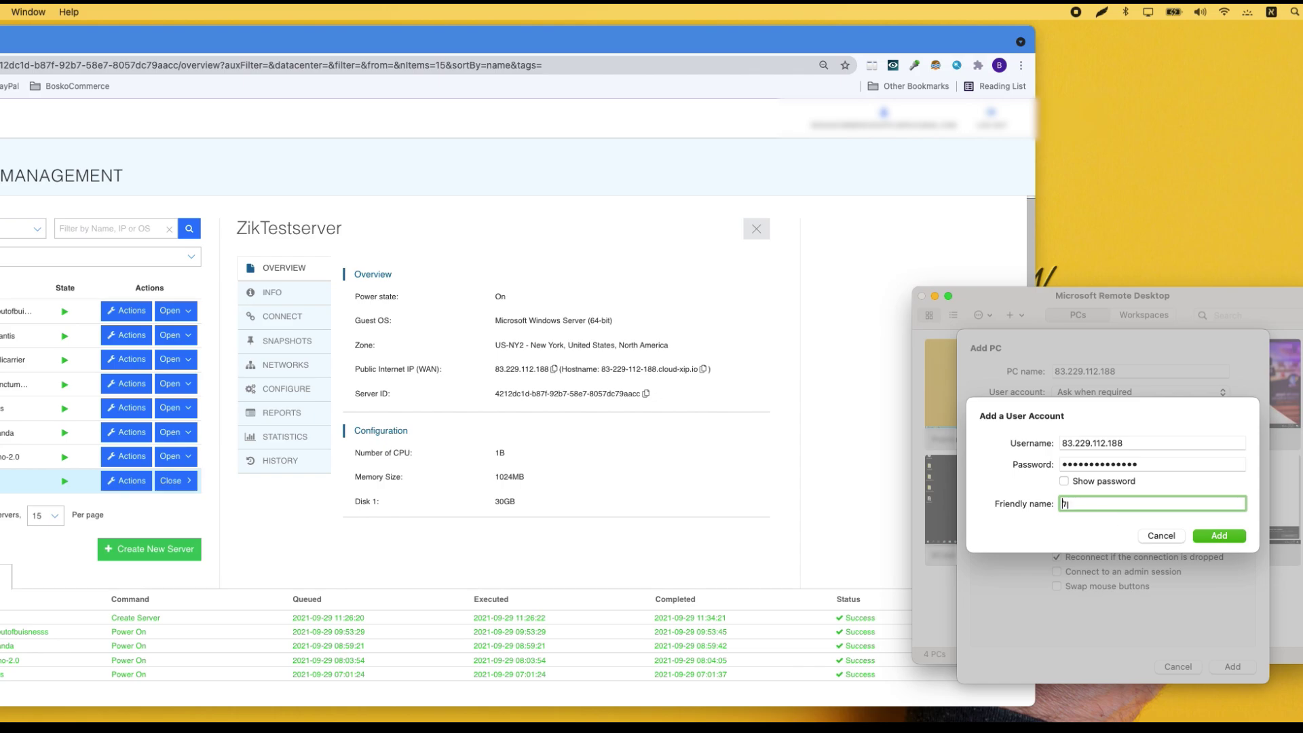
{"action": "type", "text": "The zik twes"}
{"action": "key", "text": "BackSpace"}
{"action": "key", "text": "BackSpace"}
{"action": "key", "text": "BackSpace"}
{"action": "type", "text": "est"}
{"action": "left_click", "coordinate": [1203, 532]}
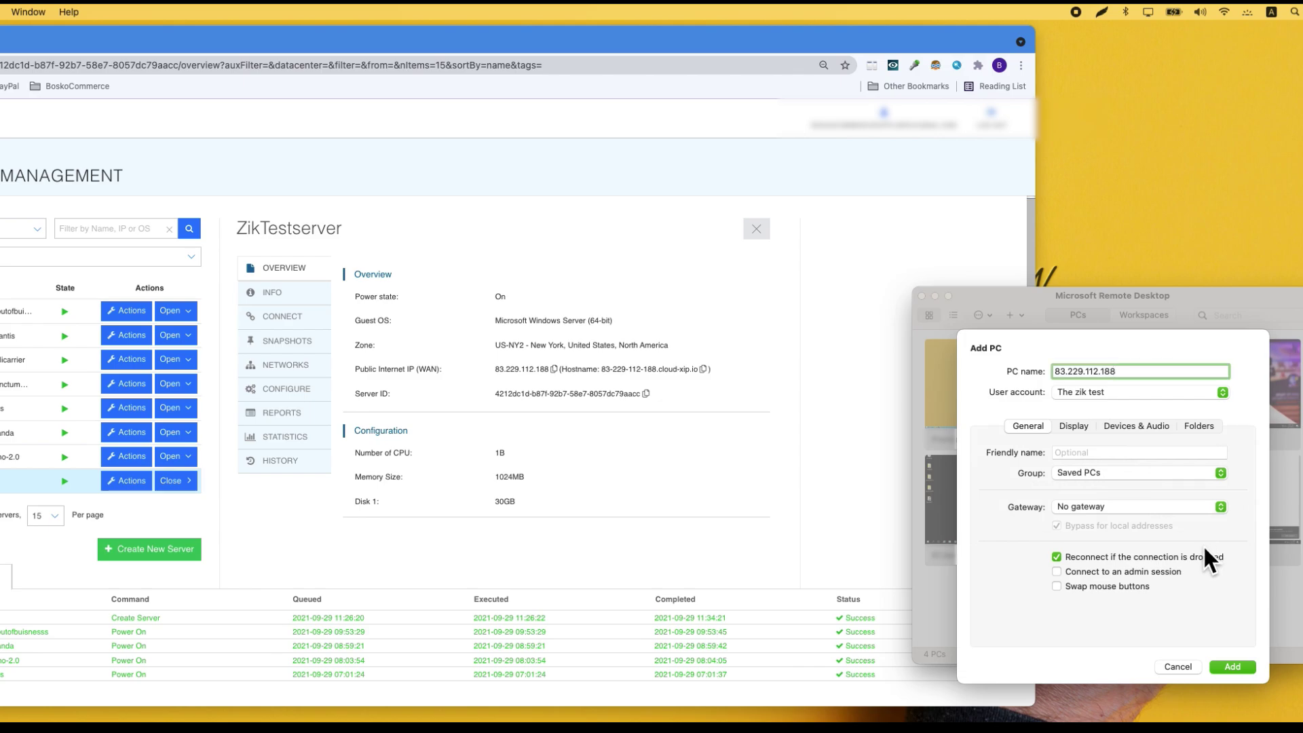
{"action": "left_click", "coordinate": [1106, 574]}
{"action": "left_click", "coordinate": [1076, 425]}
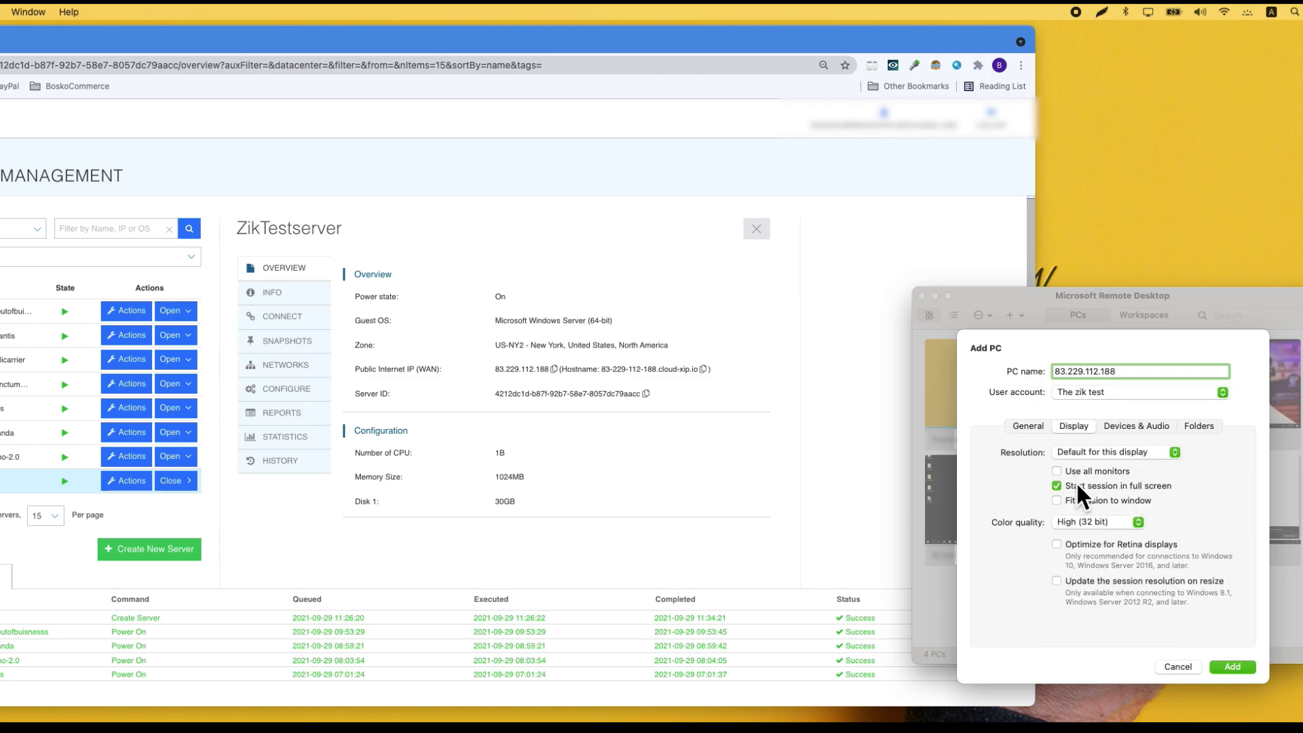
{"action": "left_click", "coordinate": [1073, 544]}
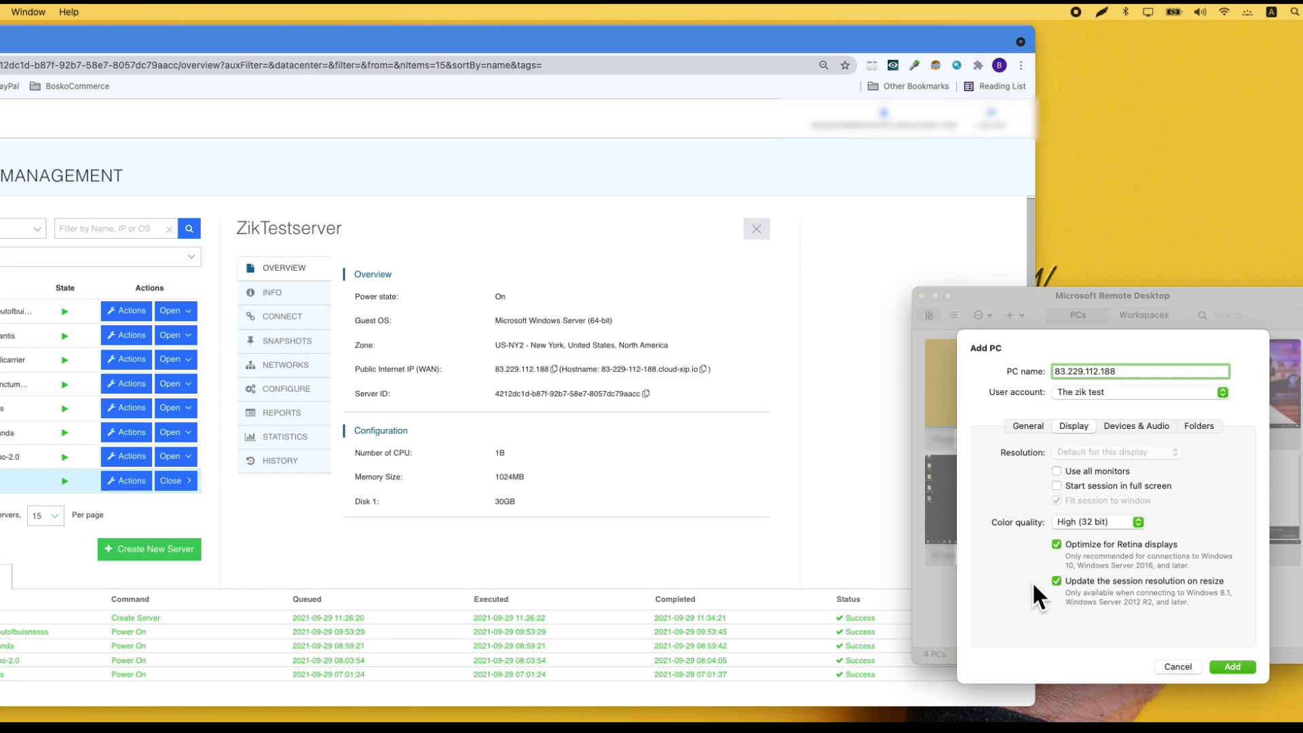
{"action": "left_click", "coordinate": [1136, 426]}
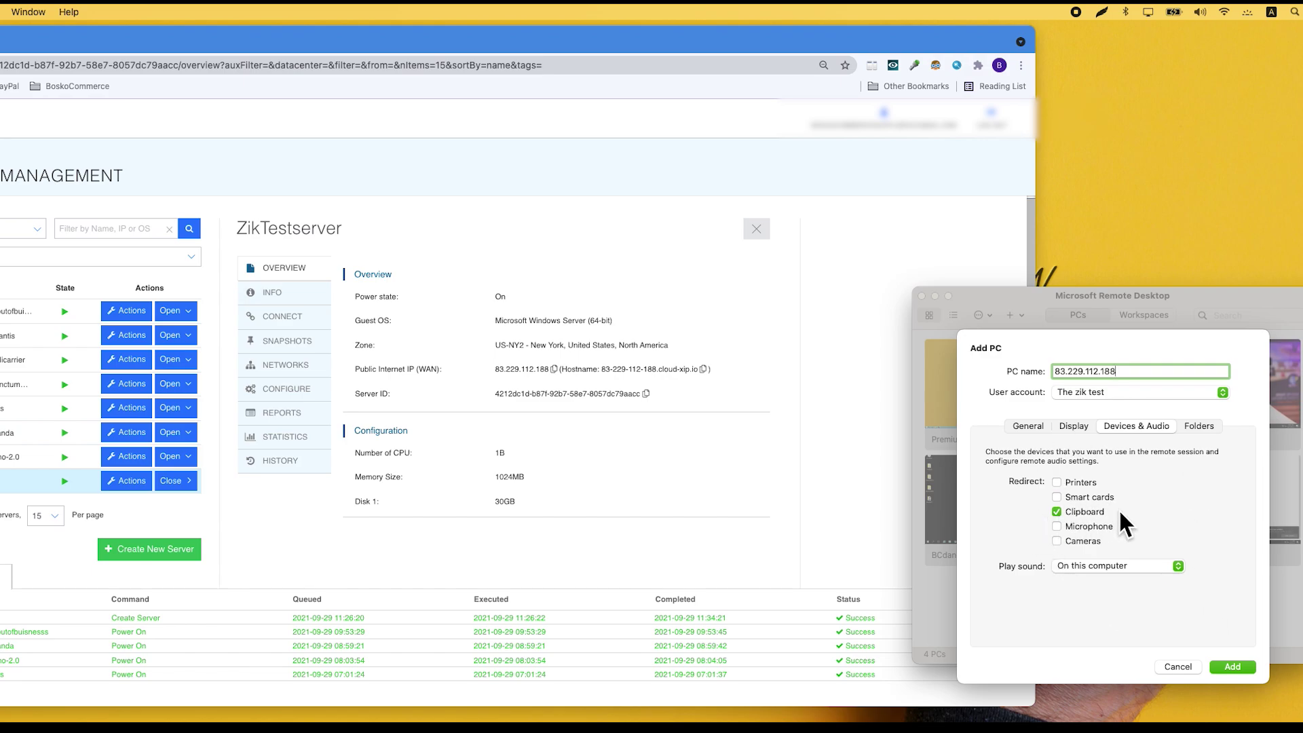
{"action": "left_click", "coordinate": [1232, 667]}
- Connect to the new server by double-clicking the 83.229.112.188 tile
{"action": "scroll", "coordinate": [1149, 577], "scroll_direction": "down", "scroll_amount": 3}
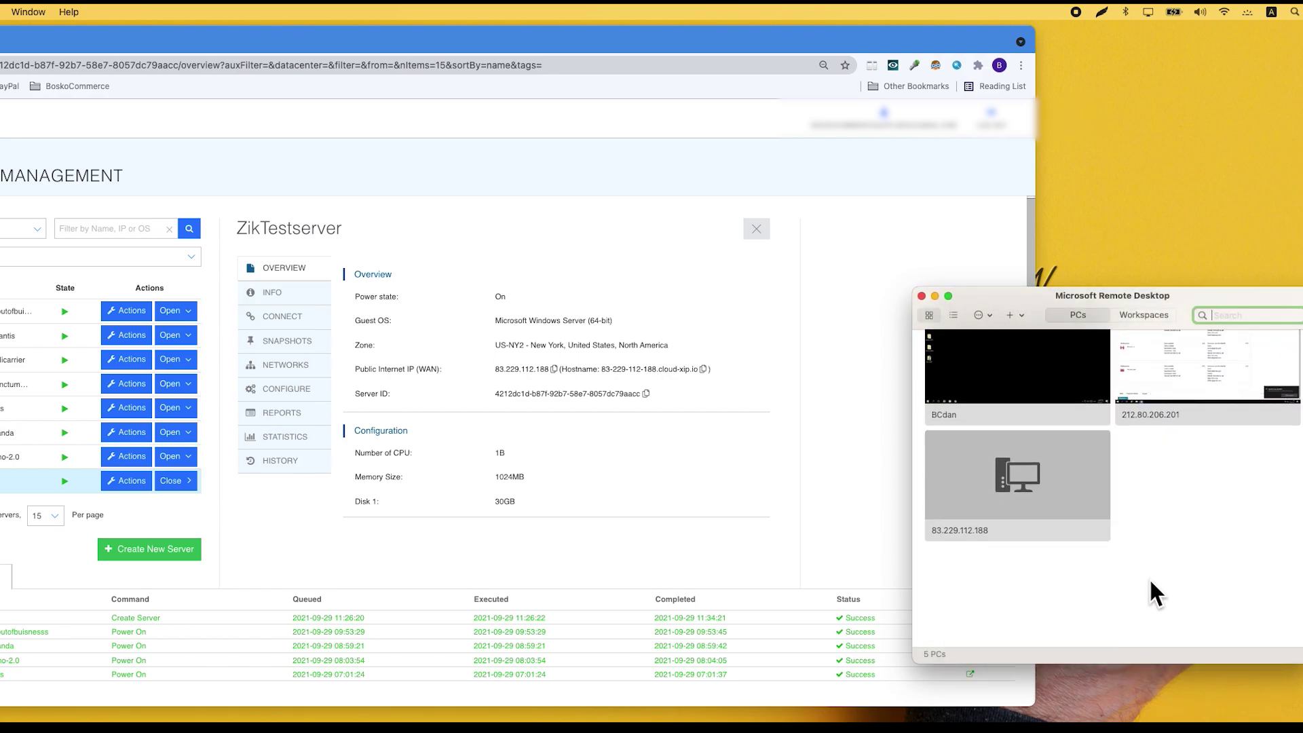
{"action": "scroll", "coordinate": [1149, 577], "scroll_direction": "up", "scroll_amount": 3}
{"action": "mouse_move", "coordinate": [1062, 571]}
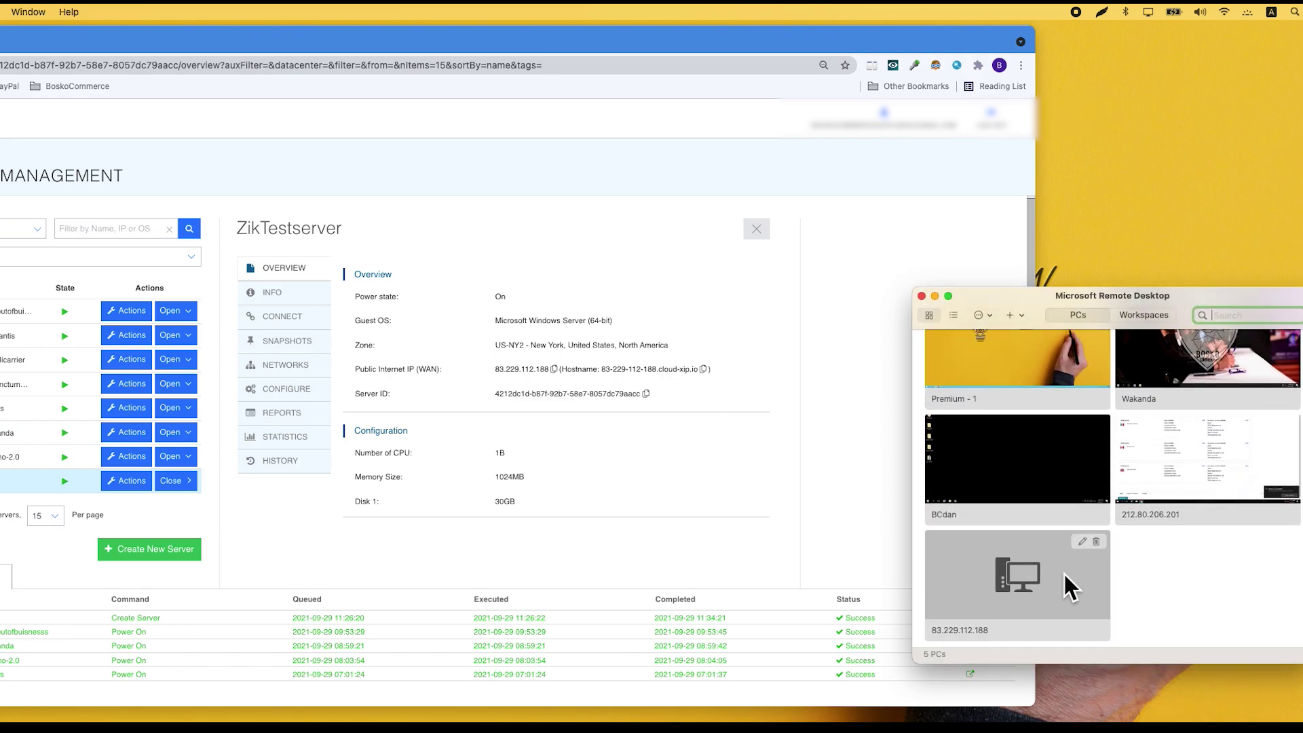
{"action": "double_click", "coordinate": [1062, 572]}
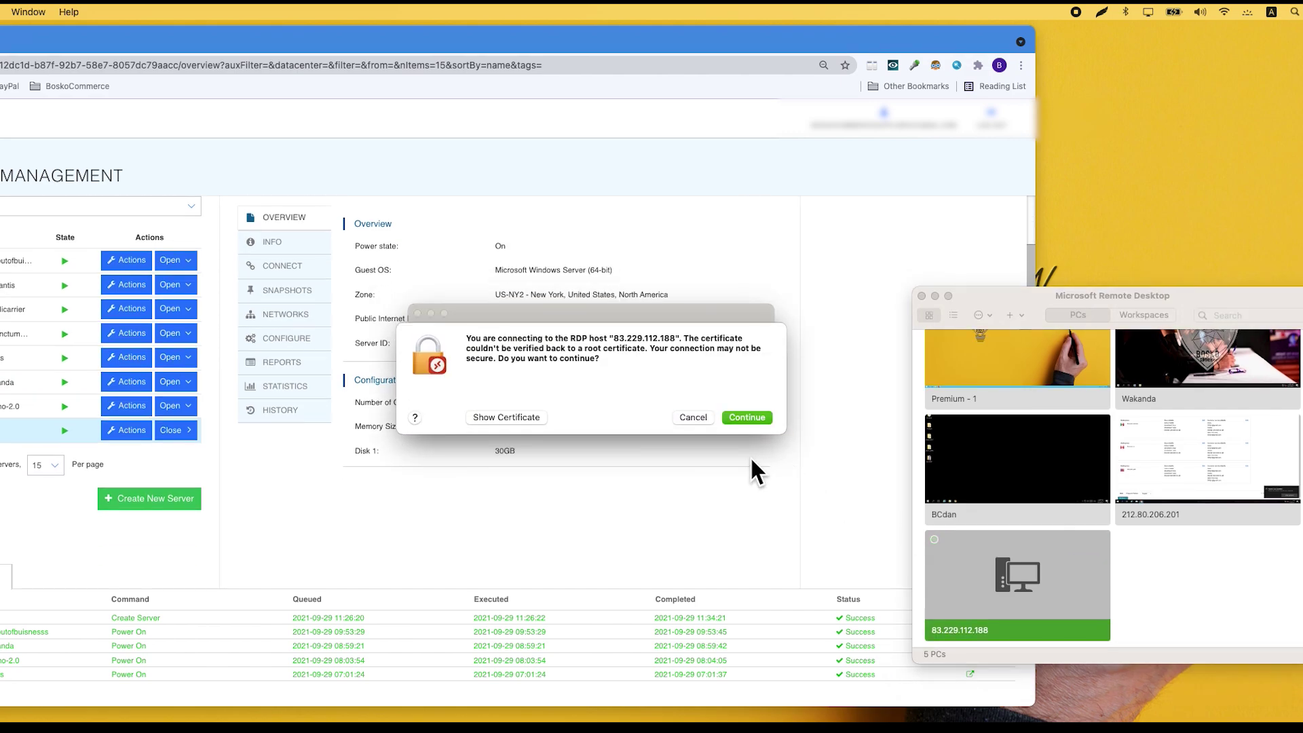
- Set the certificate's SSL, X.509 and overall trust to Always Trust, approving with the Mac password
{"action": "left_click", "coordinate": [507, 416]}
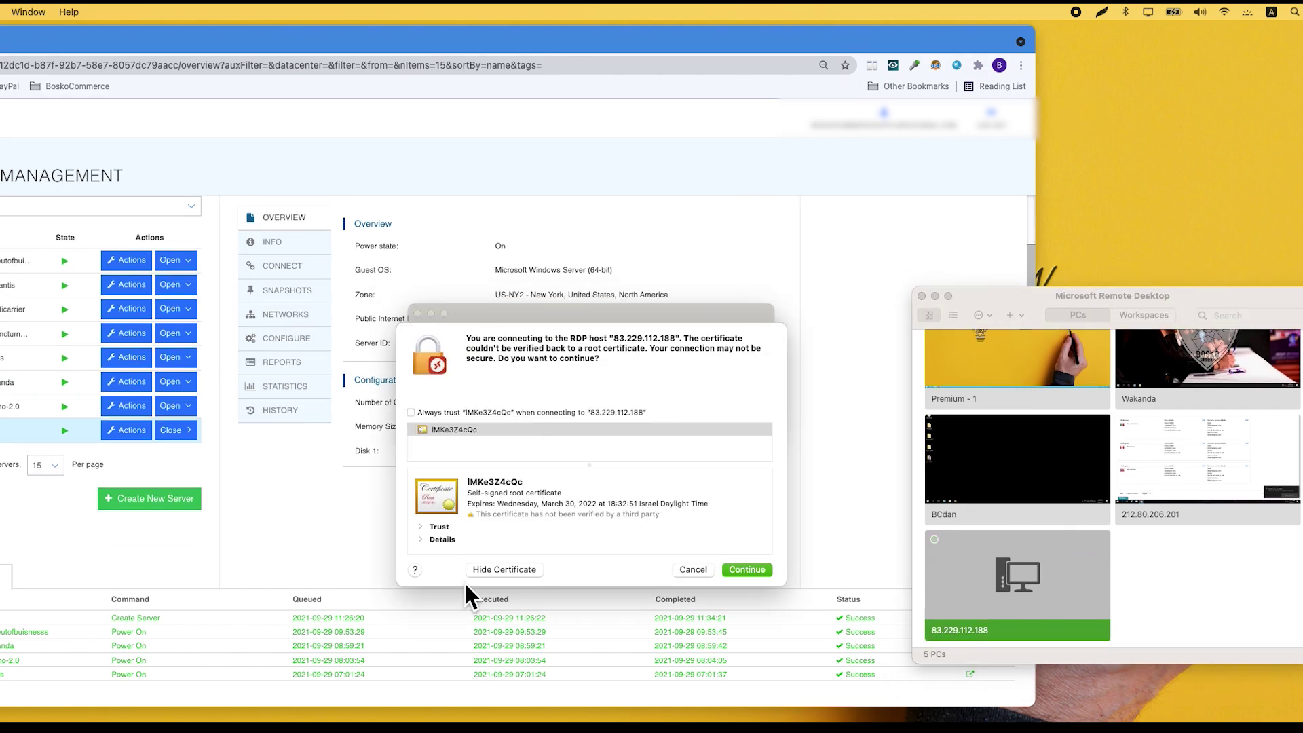
{"action": "left_click", "coordinate": [420, 527]}
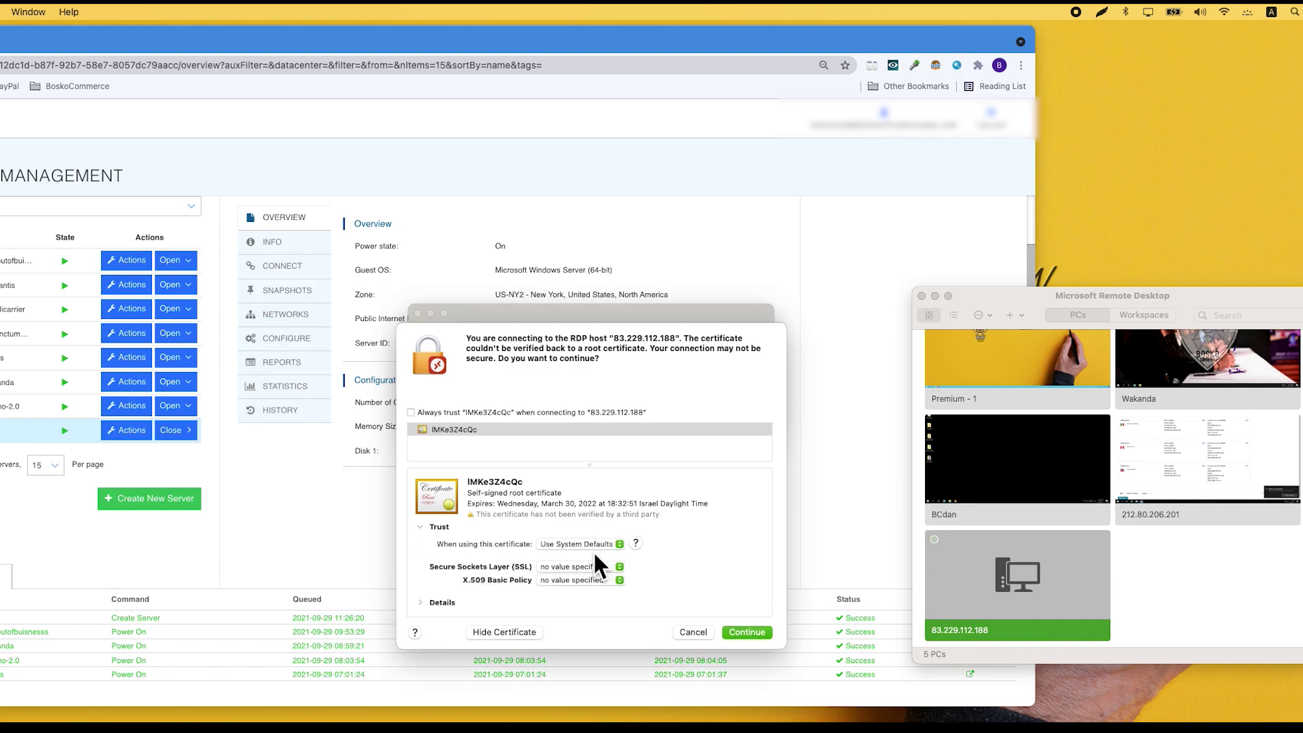
{"action": "left_click", "coordinate": [575, 566]}
{"action": "left_click", "coordinate": [580, 588]}
{"action": "left_click", "coordinate": [589, 581]}
{"action": "left_click", "coordinate": [589, 590]}
{"action": "left_click", "coordinate": [606, 543]}
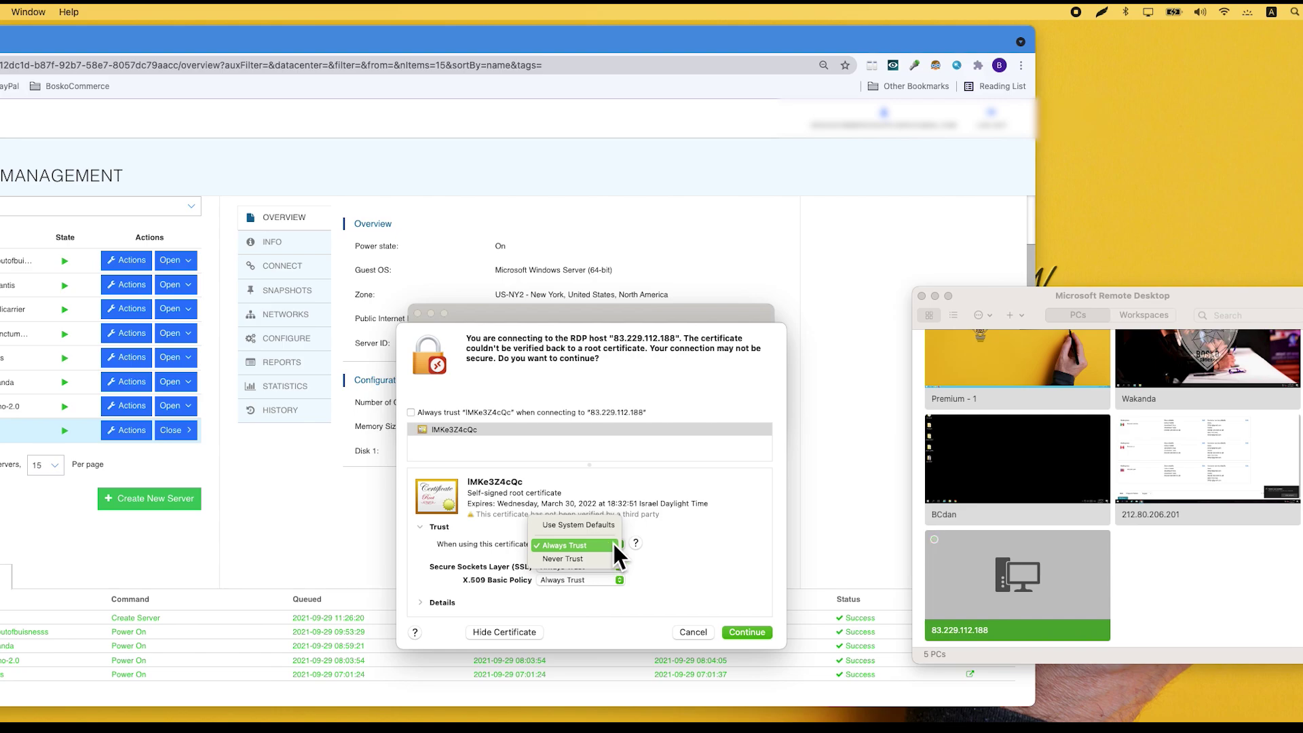
{"action": "left_click", "coordinate": [605, 543]}
{"action": "left_click", "coordinate": [759, 633]}
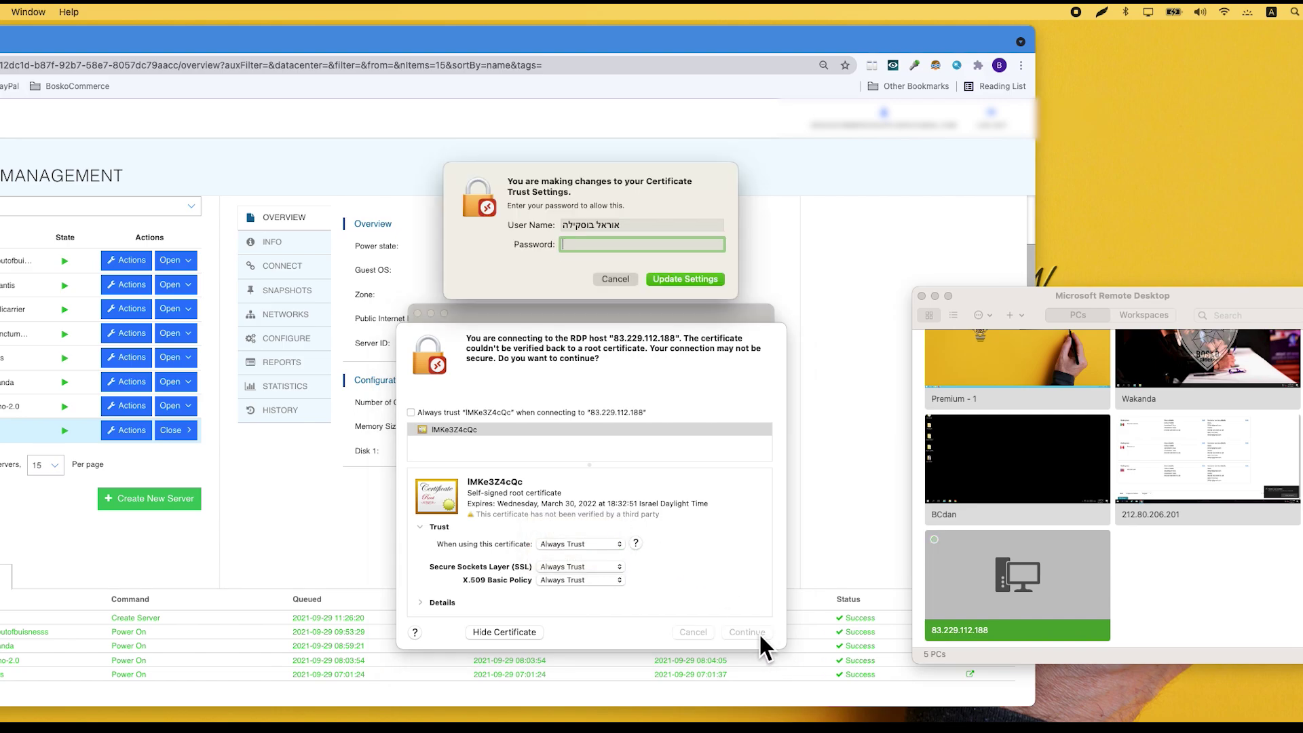
{"action": "type", "text": "•••••••"}
{"action": "left_click", "coordinate": [721, 279]}
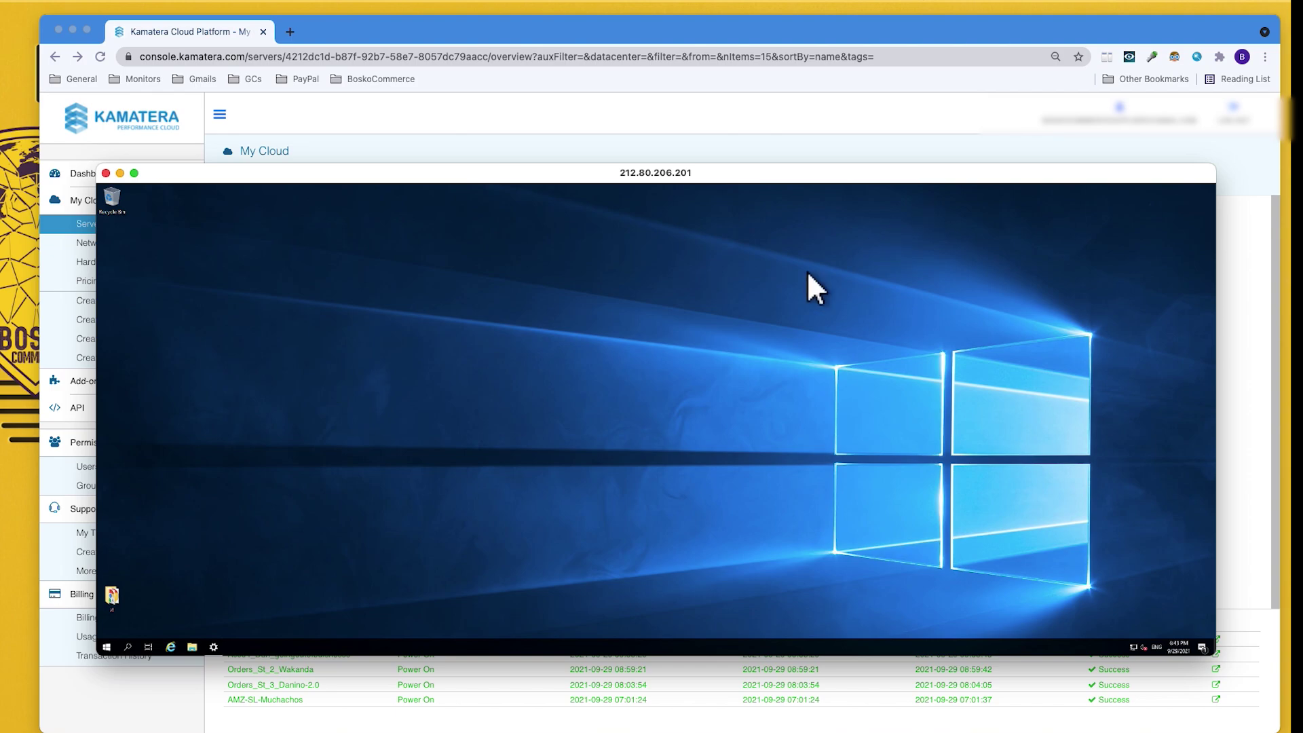
- Reposition the remote Windows Server desktop window so the Kamatera server details show behind it
{"action": "left_click_drag", "start_coordinate": [891, 226], "coordinate": [483, 397]}
{"action": "left_click_drag", "start_coordinate": [546, 174], "coordinate": [193, 88]}
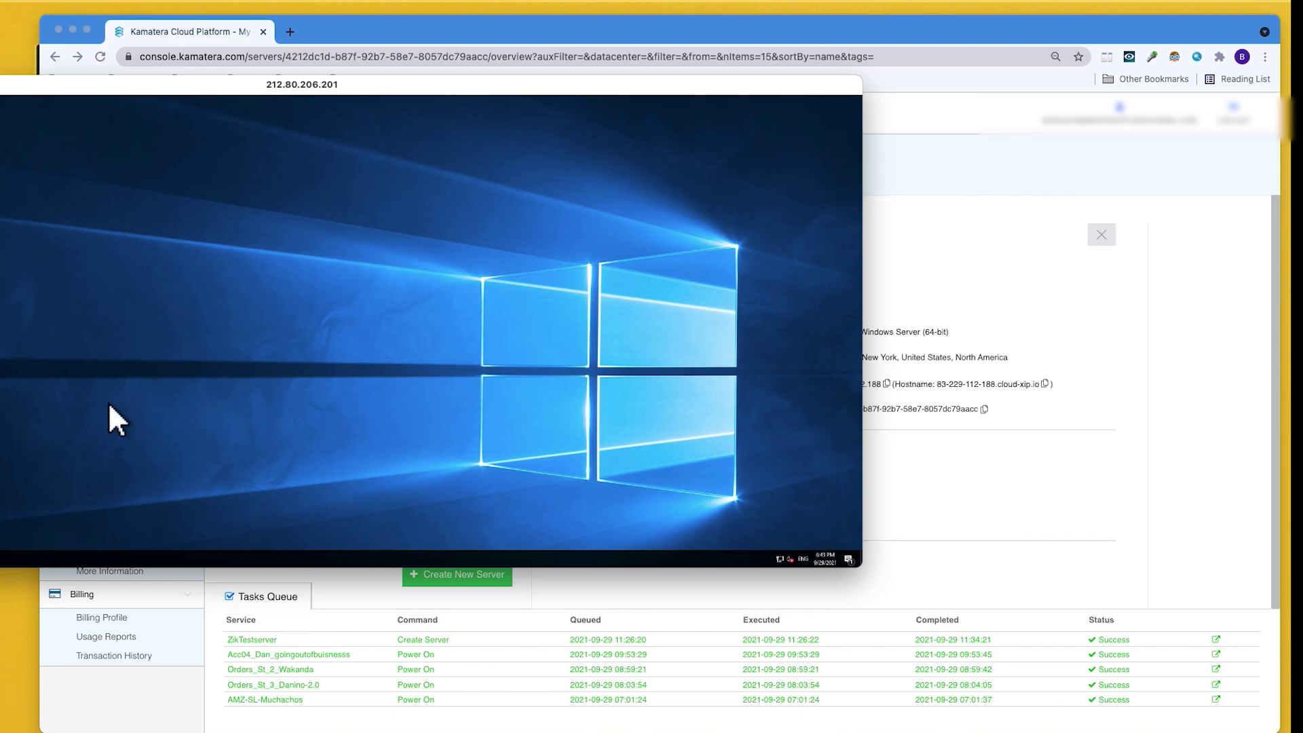
{"action": "left_click_drag", "start_coordinate": [391, 86], "coordinate": [430, 125]}
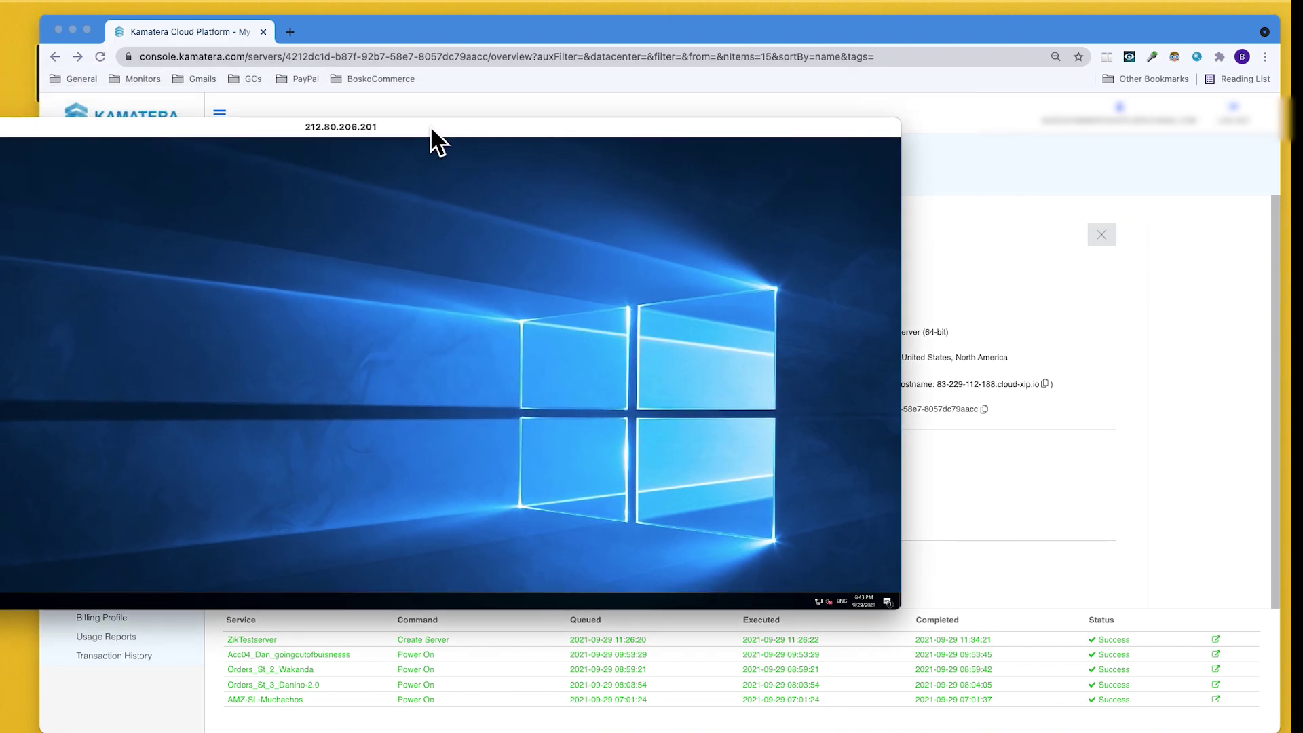